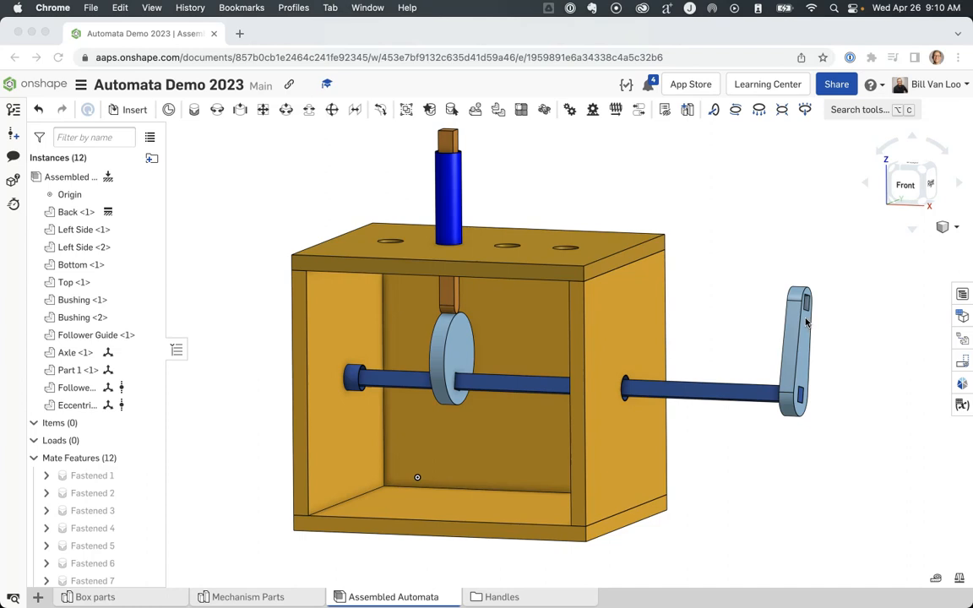
Turn the crank handle to examine the cam and follower motion, and look over the Box parts and Mechanism Parts studios.
{"action": "left_click_drag", "start_coordinate": [813, 321], "coordinate": [765, 308]}
{"action": "left_click_drag", "start_coordinate": [459, 296], "coordinate": [453, 289]}
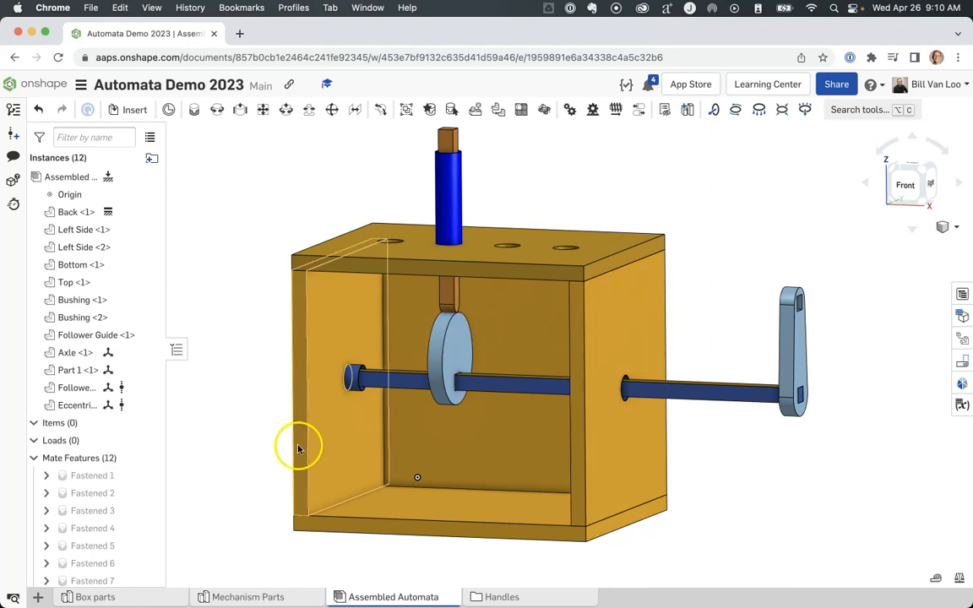
{"action": "left_click", "coordinate": [111, 597]}
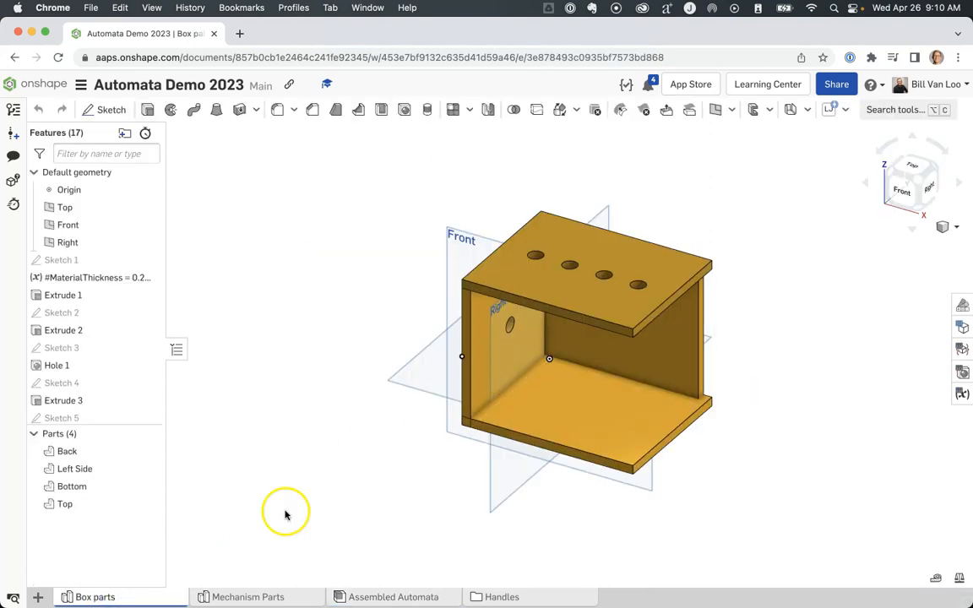
{"action": "left_click", "coordinate": [244, 598]}
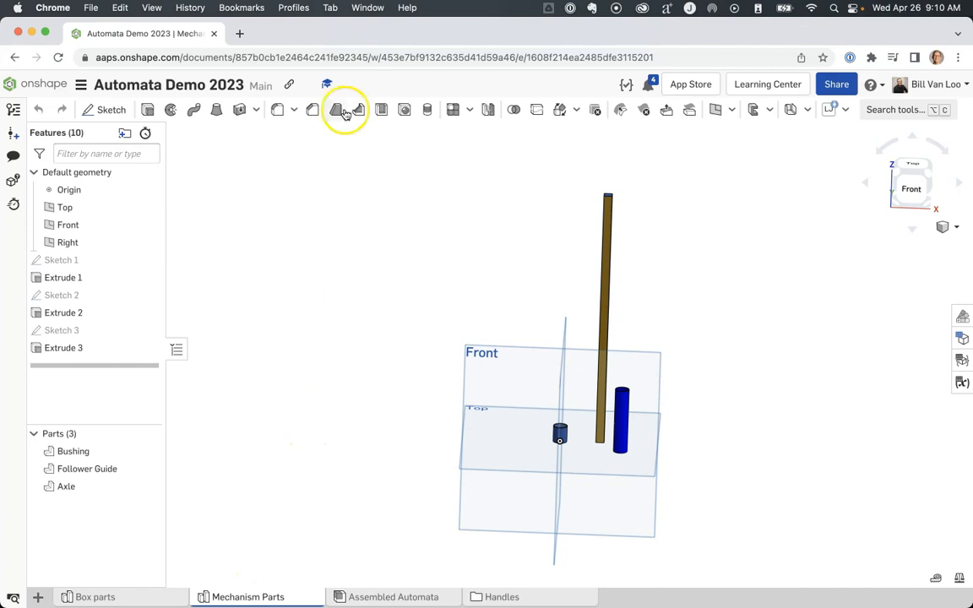
Switch to the Unit 7: Automata page in Schoology and expand the Mechanism Parts Drawing Files folder.
{"action": "left_click", "coordinate": [369, 7]}
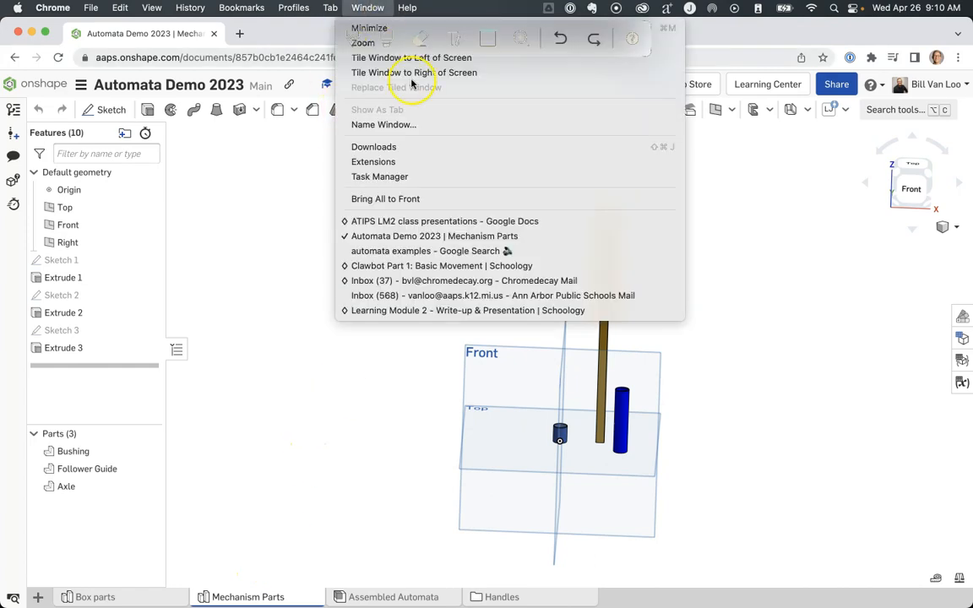
{"action": "left_click", "coordinate": [519, 246]}
{"action": "left_click", "coordinate": [248, 37]}
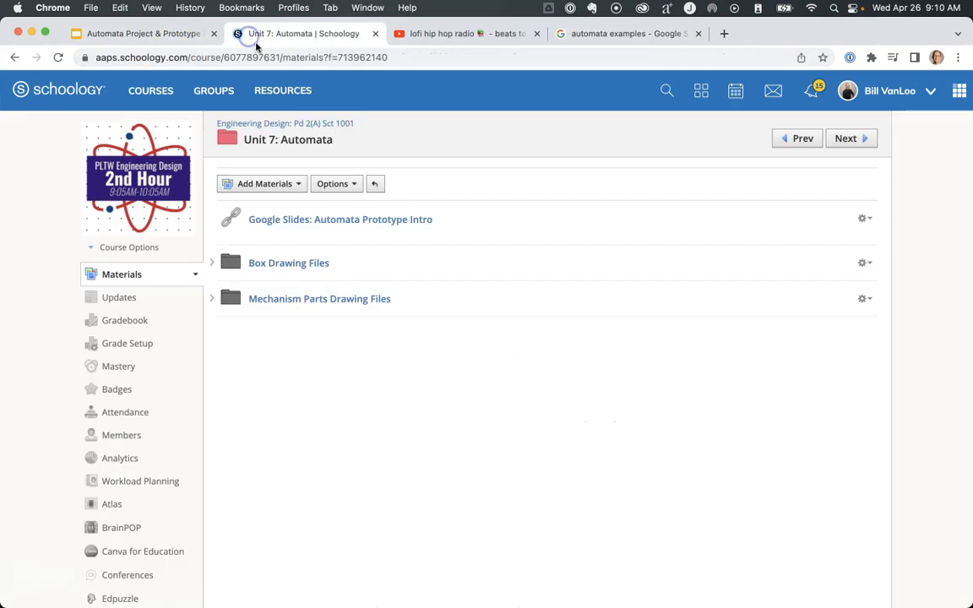
{"action": "left_click", "coordinate": [209, 301]}
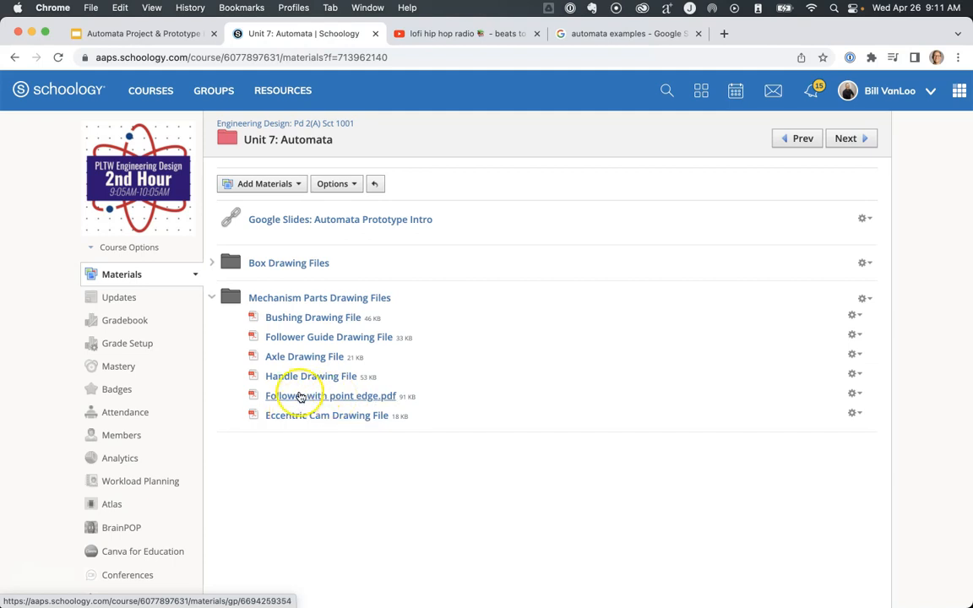
Open the Follower with point edge.pdf drawing and examine its cross-section, length and tip radius dimensions.
{"action": "left_click", "coordinate": [299, 396]}
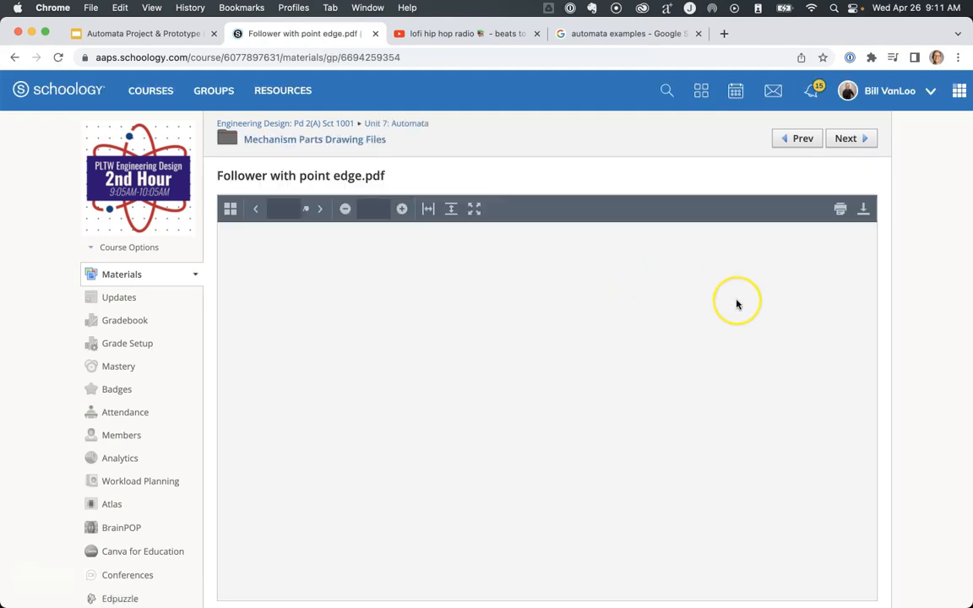
{"action": "scroll", "coordinate": [738, 304], "scroll_direction": "down", "scroll_amount": 3}
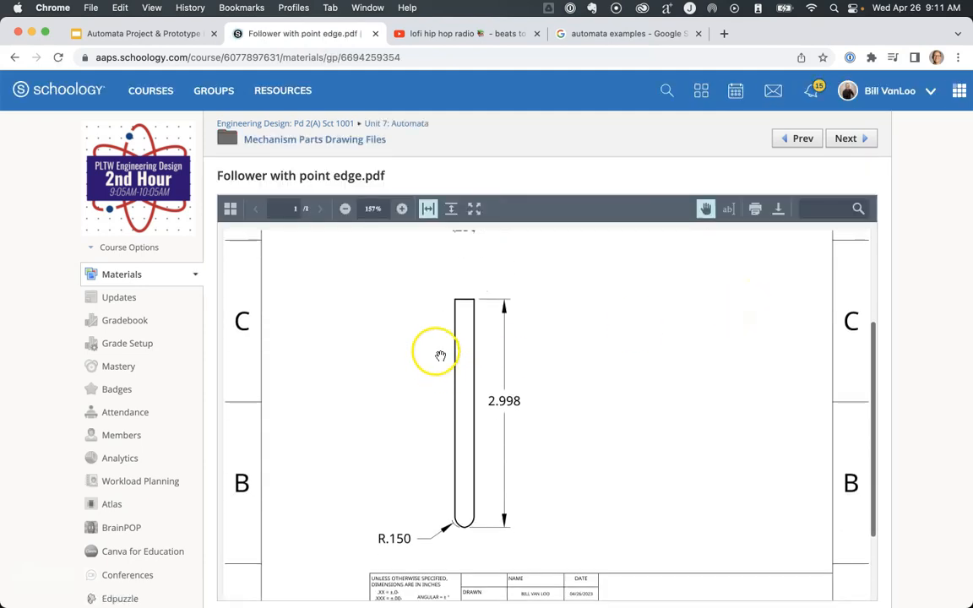
{"action": "scroll", "coordinate": [472, 346], "scroll_direction": "up", "scroll_amount": 2}
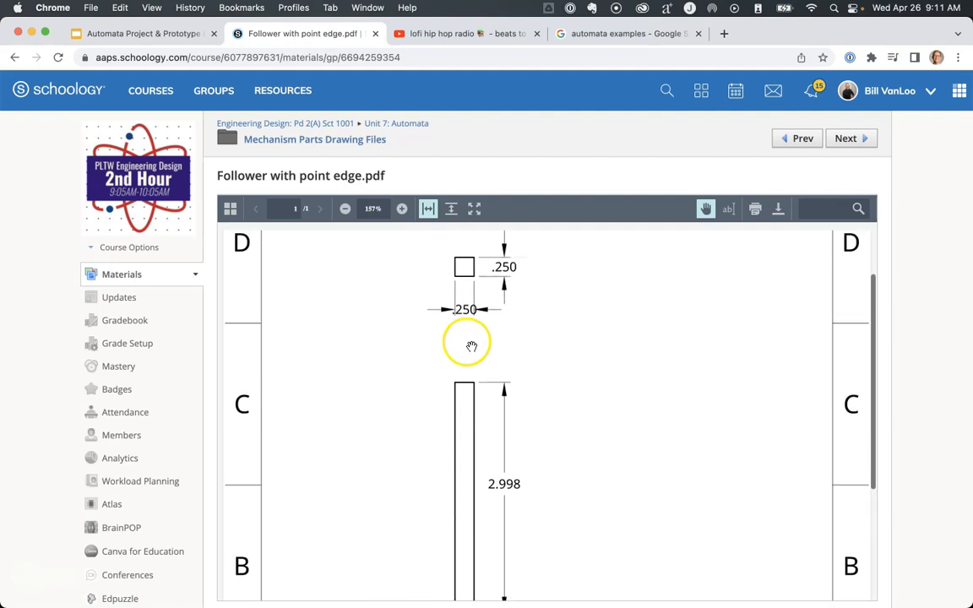
{"action": "scroll", "coordinate": [469, 338], "scroll_direction": "up", "scroll_amount": 1}
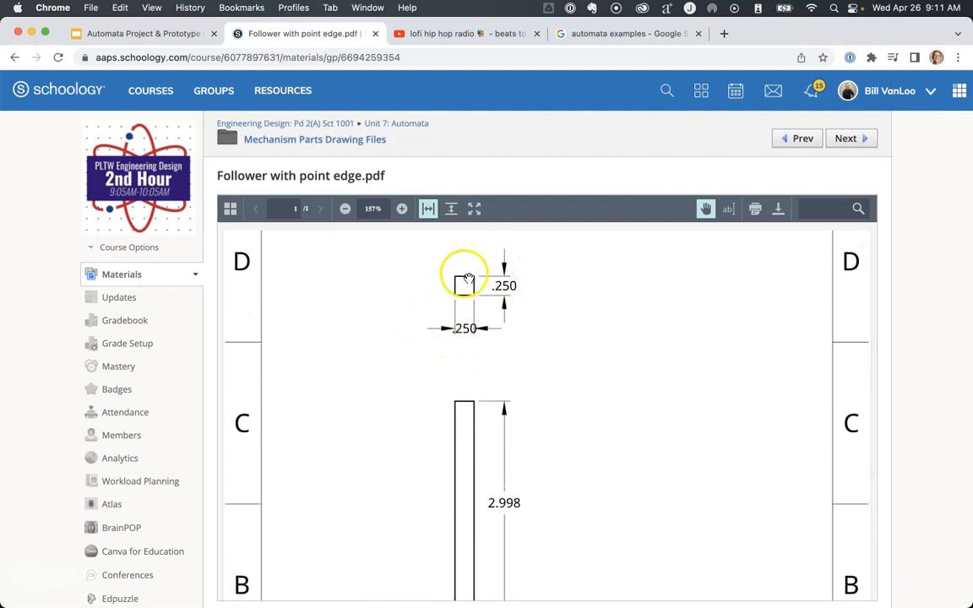
{"action": "scroll", "coordinate": [562, 295], "scroll_direction": "down", "scroll_amount": 3}
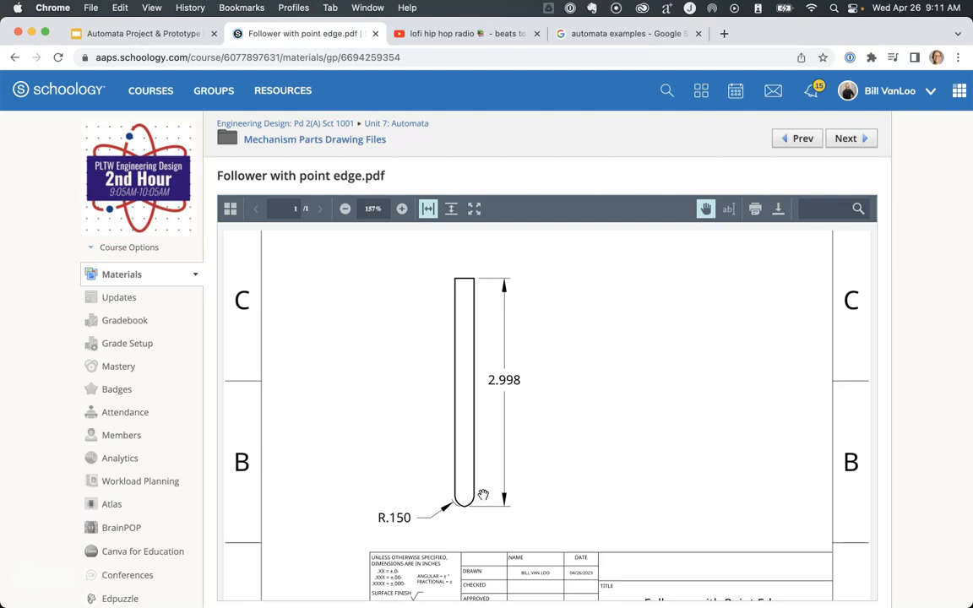
Go back to the materials list, open the Eccentric Cam Drawing File and examine the disc, thickness and square hole dimensions.
{"action": "left_click", "coordinate": [10, 57]}
{"action": "left_click", "coordinate": [211, 300]}
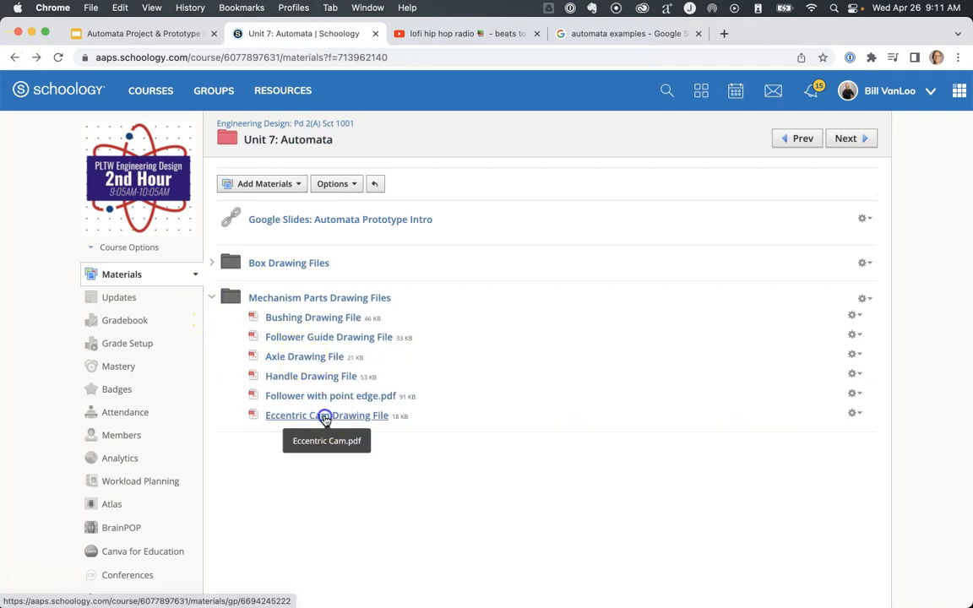
{"action": "left_click", "coordinate": [325, 418]}
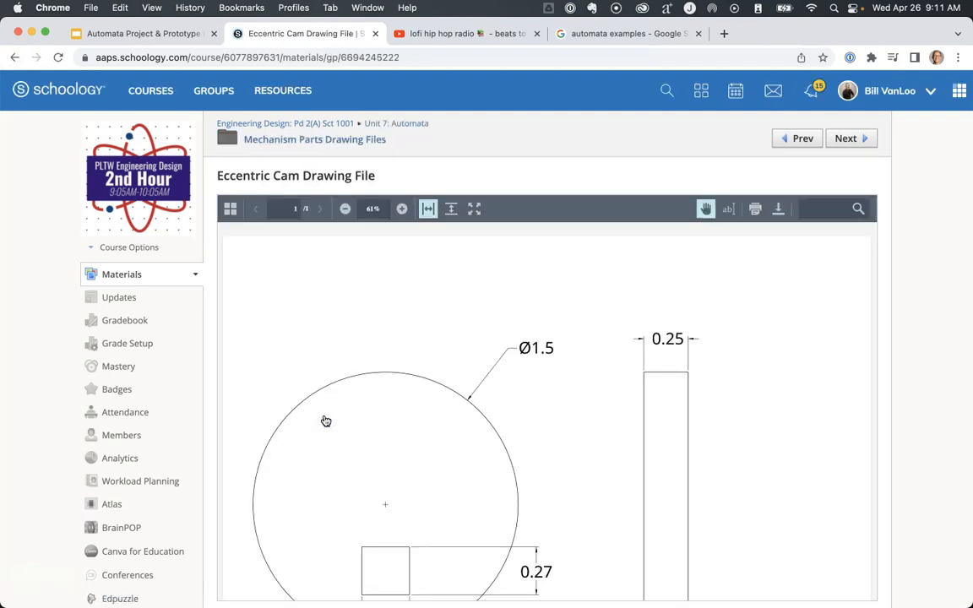
{"action": "scroll", "coordinate": [515, 366], "scroll_direction": "down", "scroll_amount": 3}
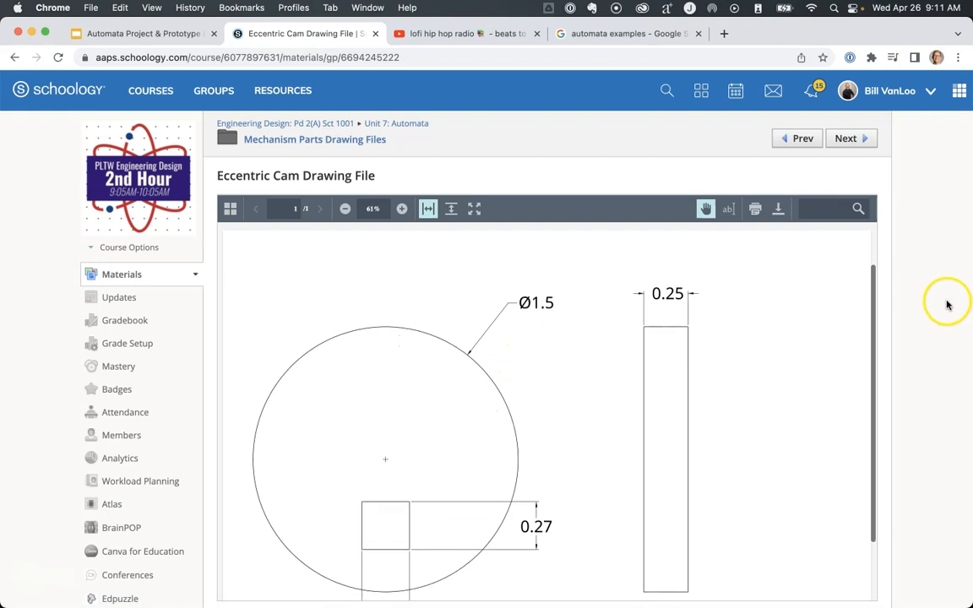
{"action": "scroll", "coordinate": [945, 302], "scroll_direction": "down", "scroll_amount": 2}
{"action": "scroll", "coordinate": [945, 302], "scroll_direction": "down", "scroll_amount": 2}
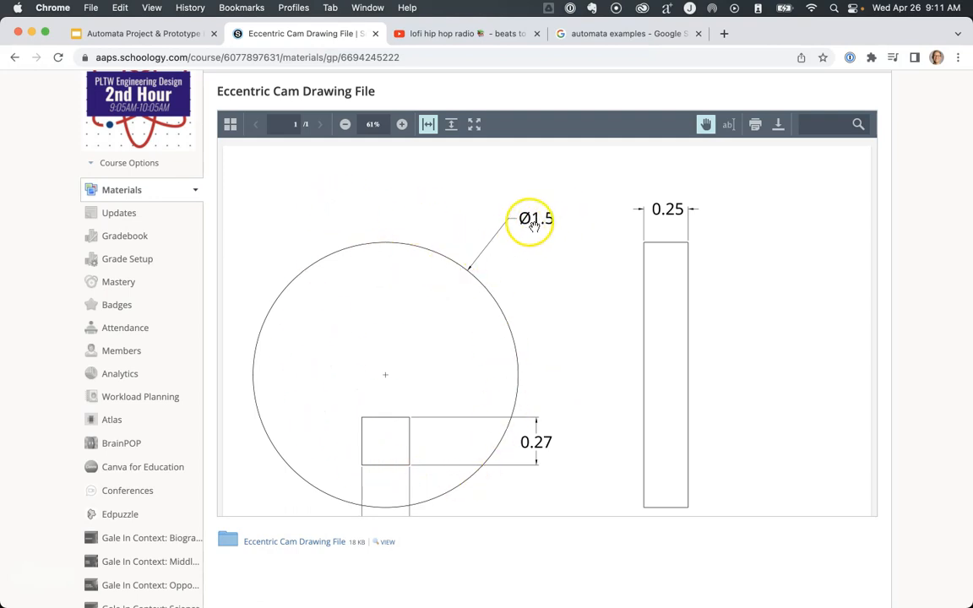
{"action": "scroll", "coordinate": [432, 414], "scroll_direction": "down", "scroll_amount": 3}
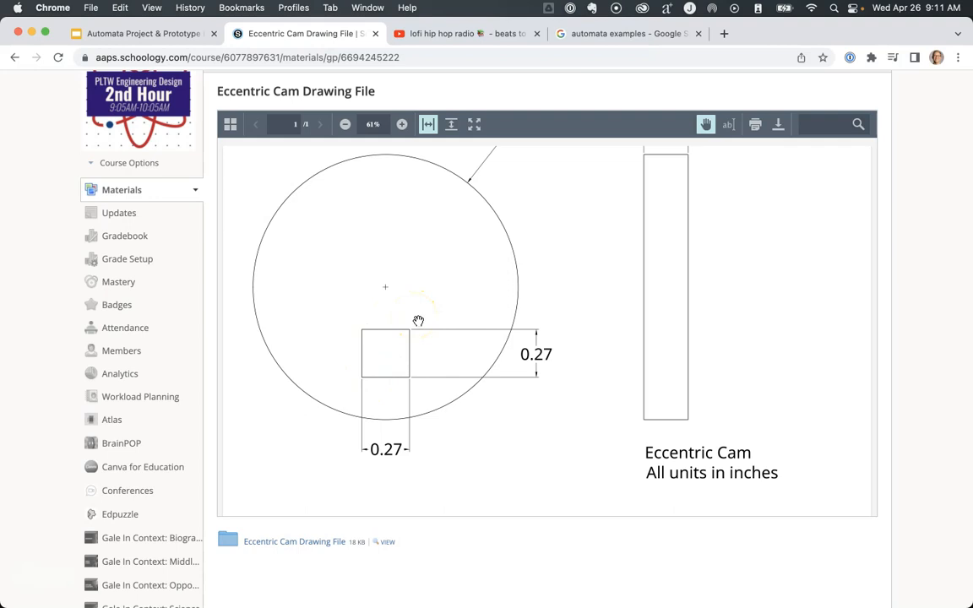
{"action": "scroll", "coordinate": [734, 282], "scroll_direction": "up", "scroll_amount": 2}
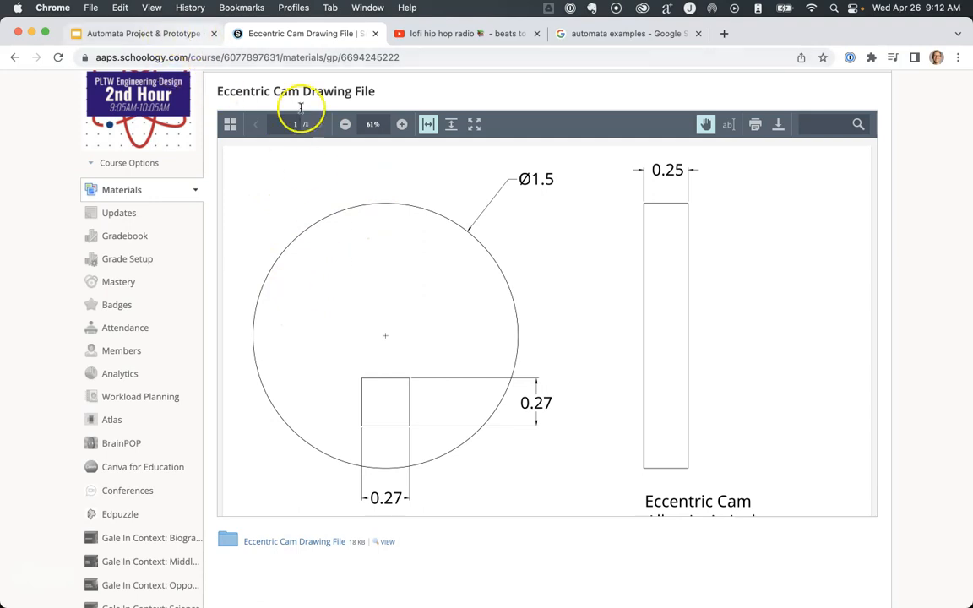
Switch back to Onshape and view the complete Assembled Automata assembly.
{"action": "key", "text": "super+grave"}
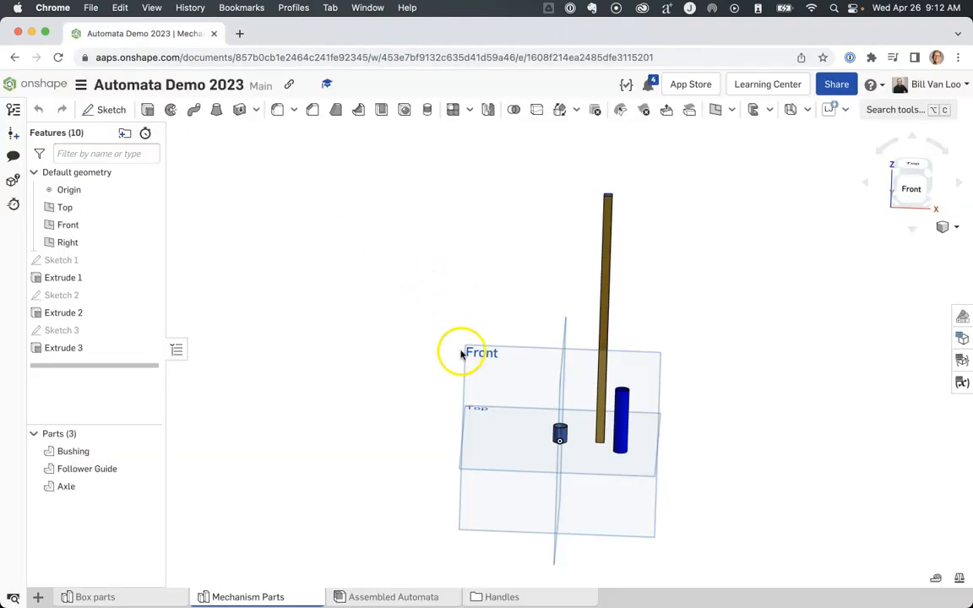
{"action": "left_click", "coordinate": [396, 597]}
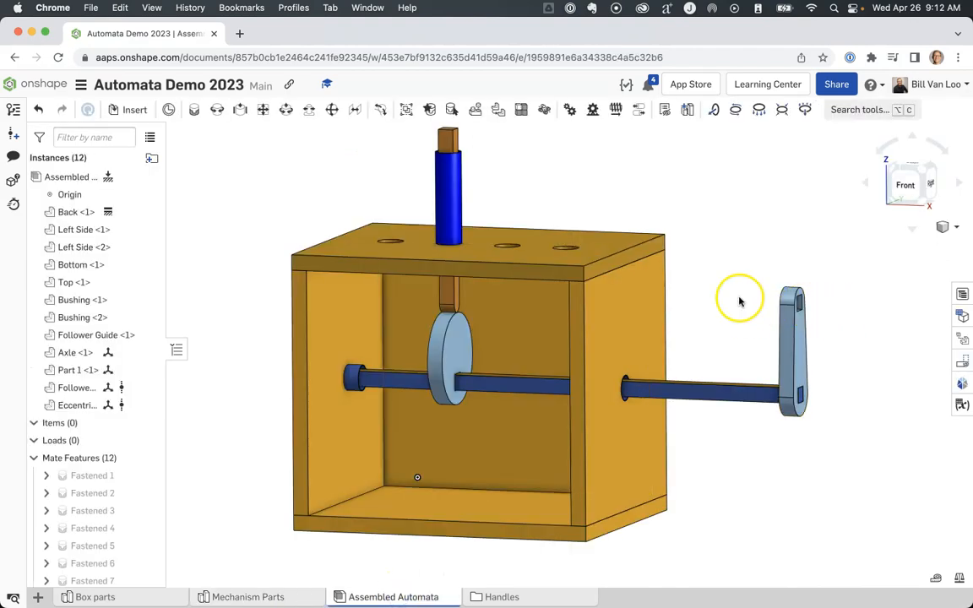
{"action": "scroll", "coordinate": [736, 269], "scroll_direction": "down", "scroll_amount": 1}
{"action": "middle_click_drag", "start_coordinate": [736, 269], "coordinate": [722, 271]}
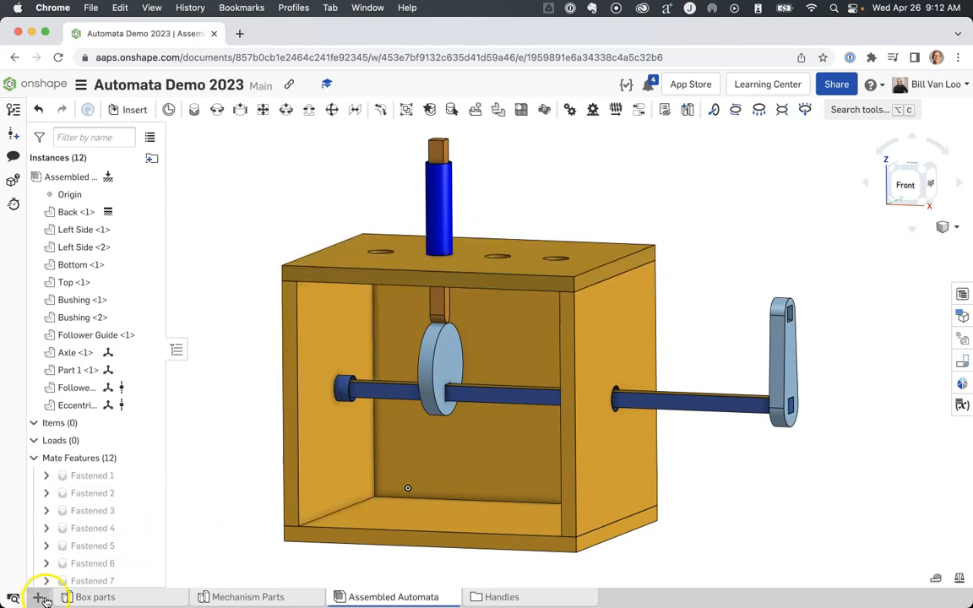
Bring up the second Assembled Automata assembly, the one holding only the five box panels.
{"action": "right_click", "coordinate": [407, 596]}
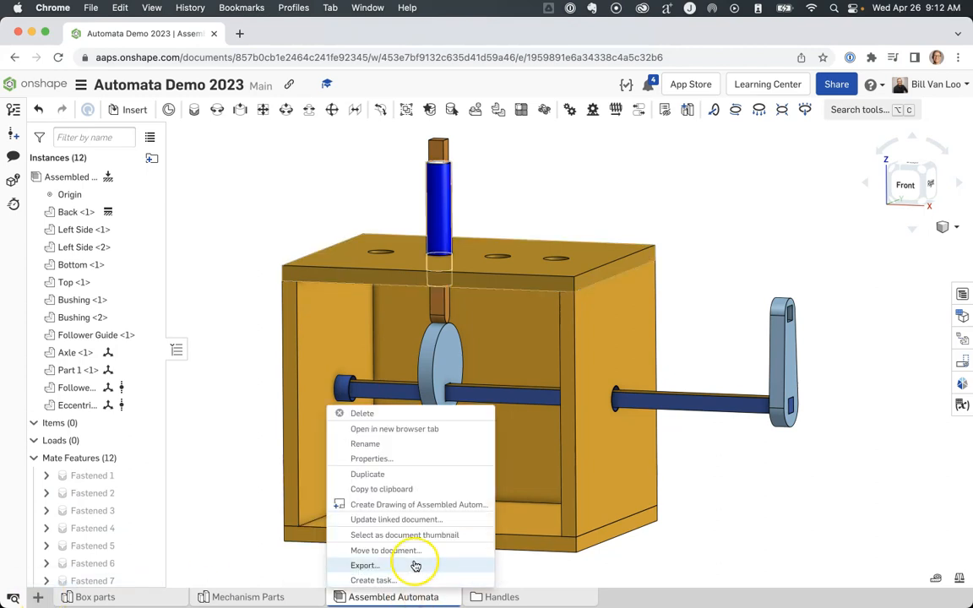
{"action": "left_click", "coordinate": [416, 565]}
{"action": "left_click", "coordinate": [354, 600]}
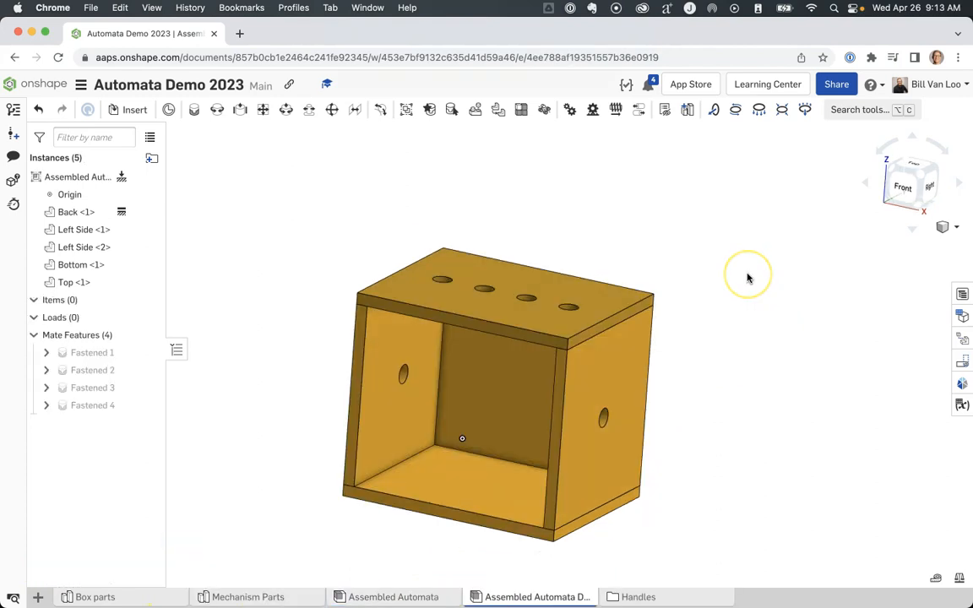
Insert all parts of the Mechanism Parts studio (axle, bushing and follower guide) into the assembly beside the box.
{"action": "mouse_move", "coordinate": [747, 278]}
{"action": "right_mouse_down"}
{"action": "mouse_move", "coordinate": [758, 270]}
{"action": "mouse_move", "coordinate": [741, 276]}
{"action": "mouse_move", "coordinate": [748, 274]}
{"action": "right_mouse_up"}
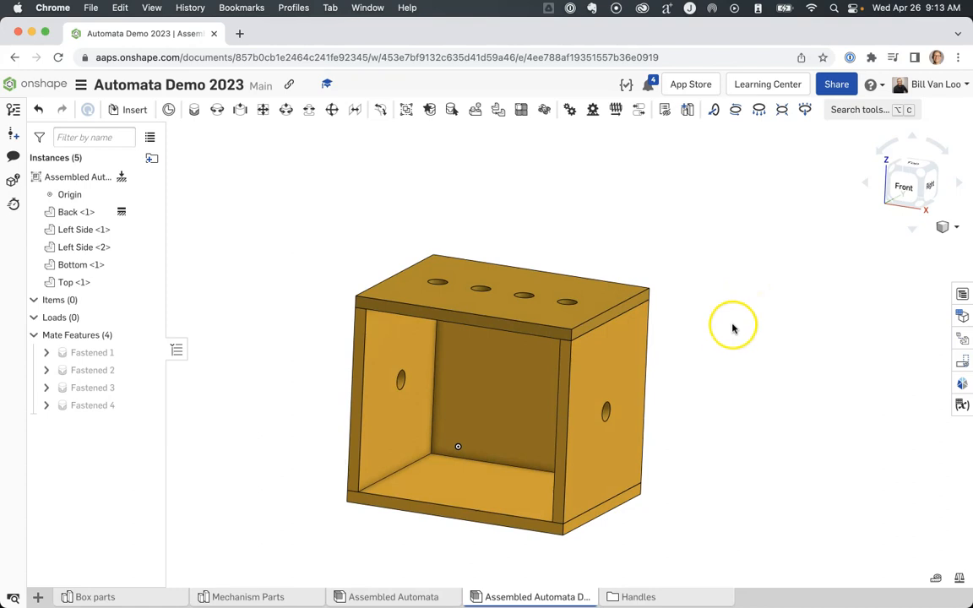
{"action": "right_click_drag", "start_coordinate": [719, 348], "coordinate": [767, 311]}
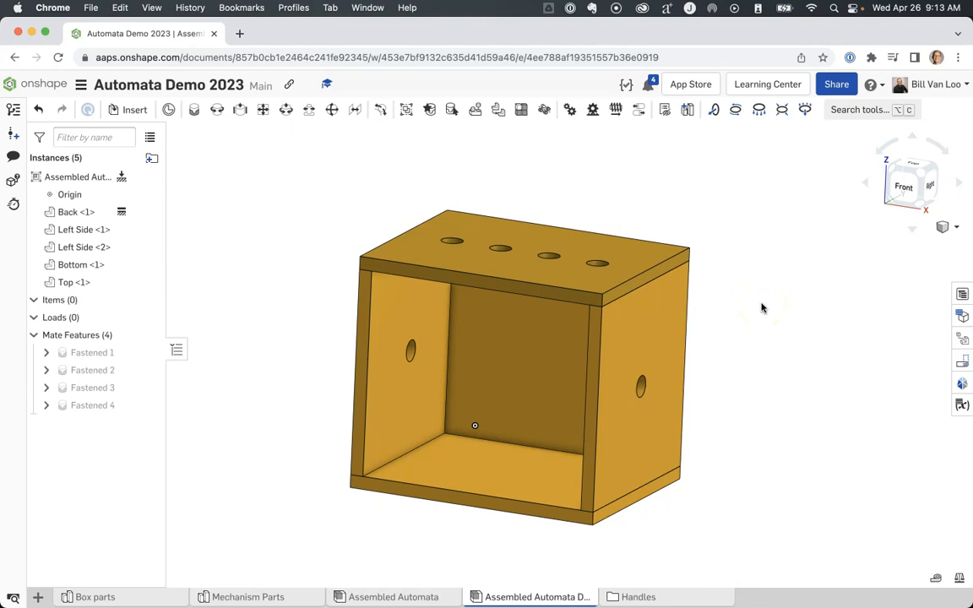
{"action": "left_click", "coordinate": [133, 110]}
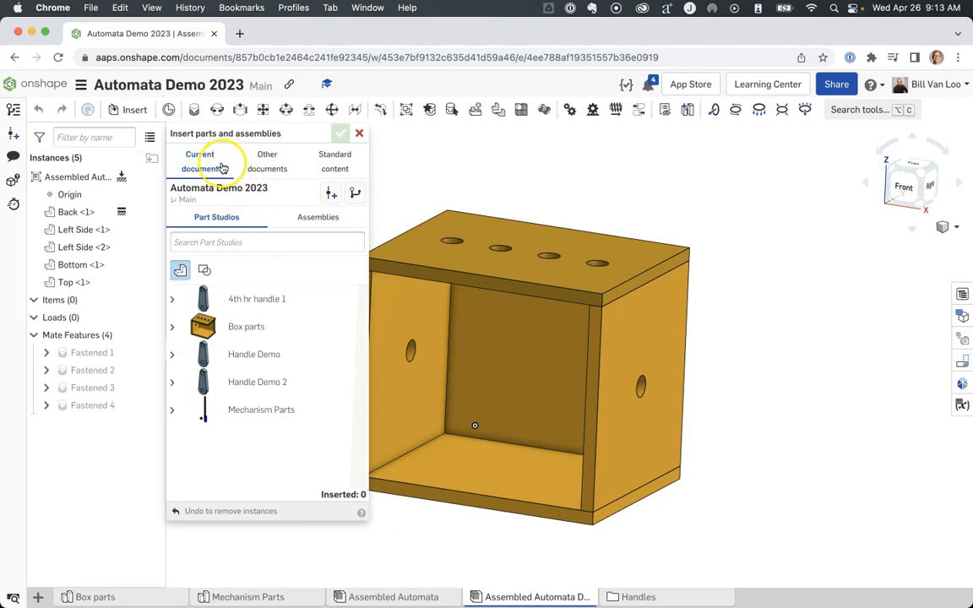
{"action": "left_click", "coordinate": [258, 419]}
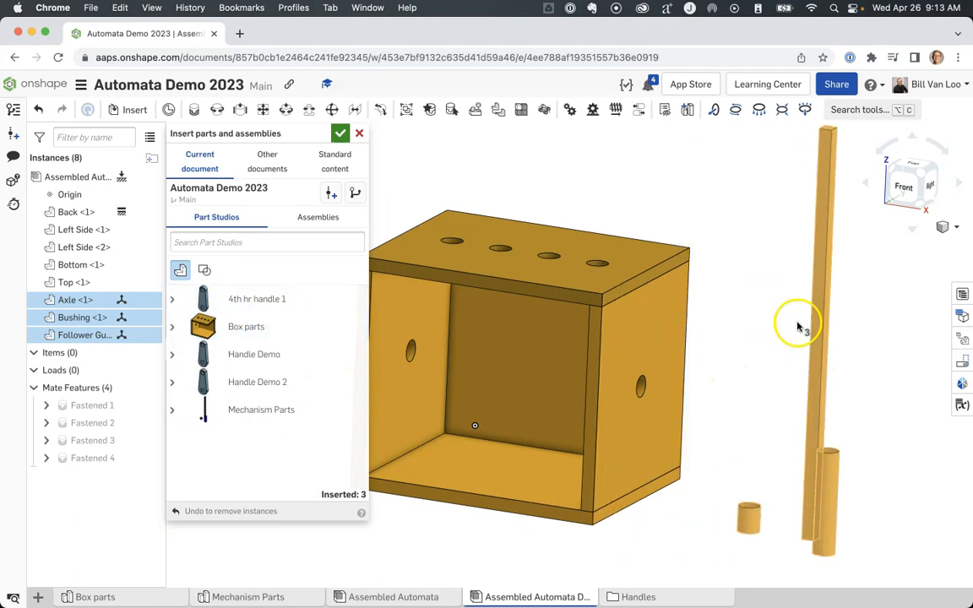
{"action": "left_click", "coordinate": [832, 303]}
{"action": "left_click", "coordinate": [339, 132]}
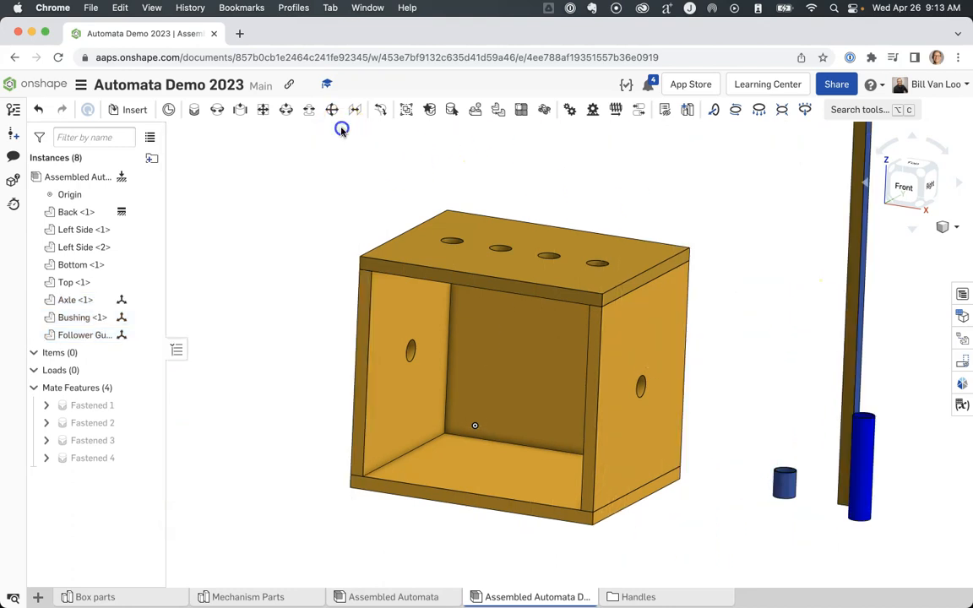
Spread the inserted parts apart beside the box, moving the axle closer to it and separating the follower guide from the bushing.
{"action": "right_click_drag", "start_coordinate": [762, 327], "coordinate": [744, 329]}
{"action": "left_click_drag", "start_coordinate": [888, 278], "coordinate": [760, 291]}
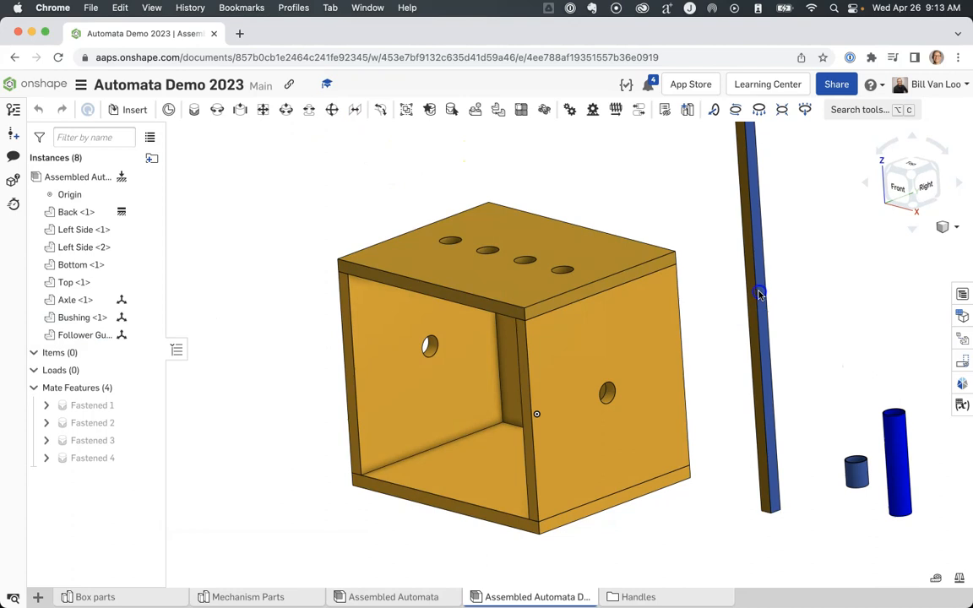
{"action": "left_click_drag", "start_coordinate": [891, 444], "coordinate": [903, 433]}
{"action": "left_click", "coordinate": [860, 479]}
{"action": "right_click_drag", "start_coordinate": [852, 371], "coordinate": [861, 360]}
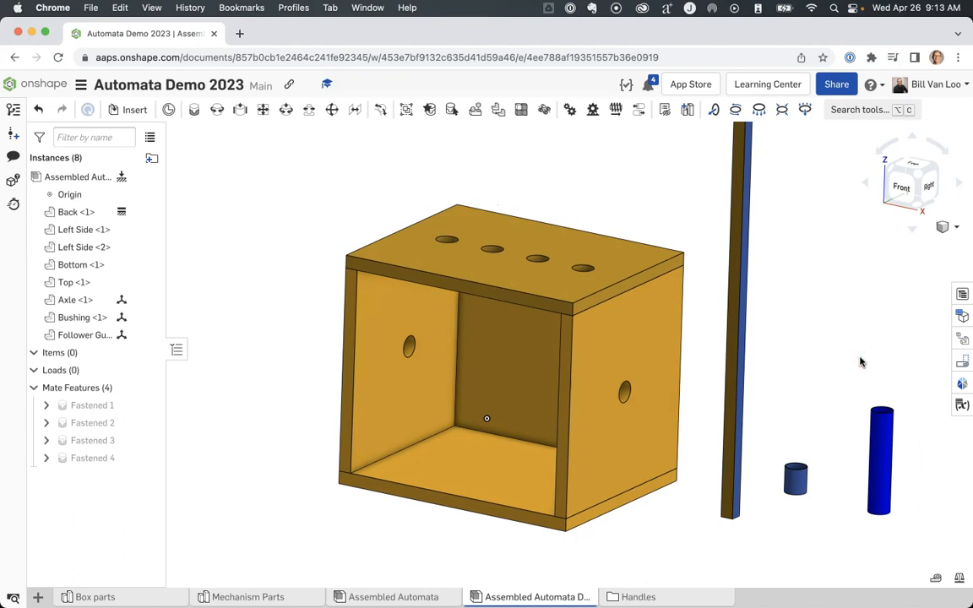
Insert a second Bushing from the Mechanism Parts studio and place it near the lower front corner of the box.
{"action": "left_click", "coordinate": [127, 109]}
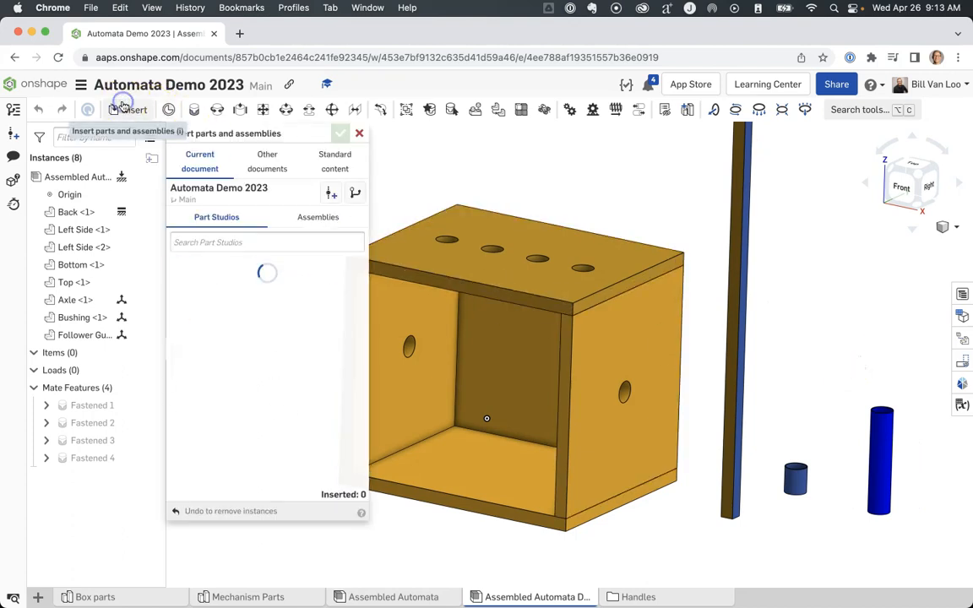
{"action": "left_click", "coordinate": [175, 413]}
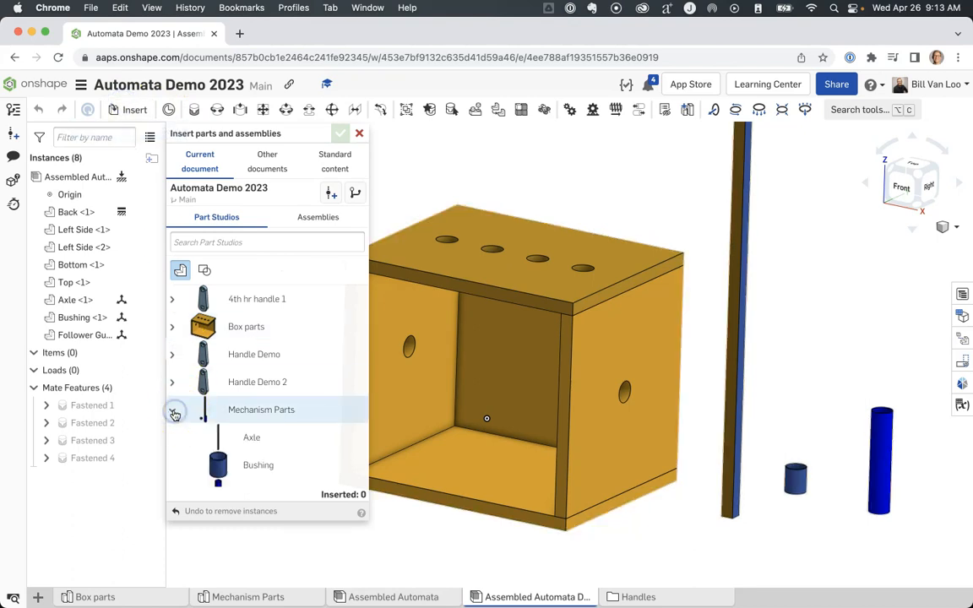
{"action": "left_click", "coordinate": [259, 465]}
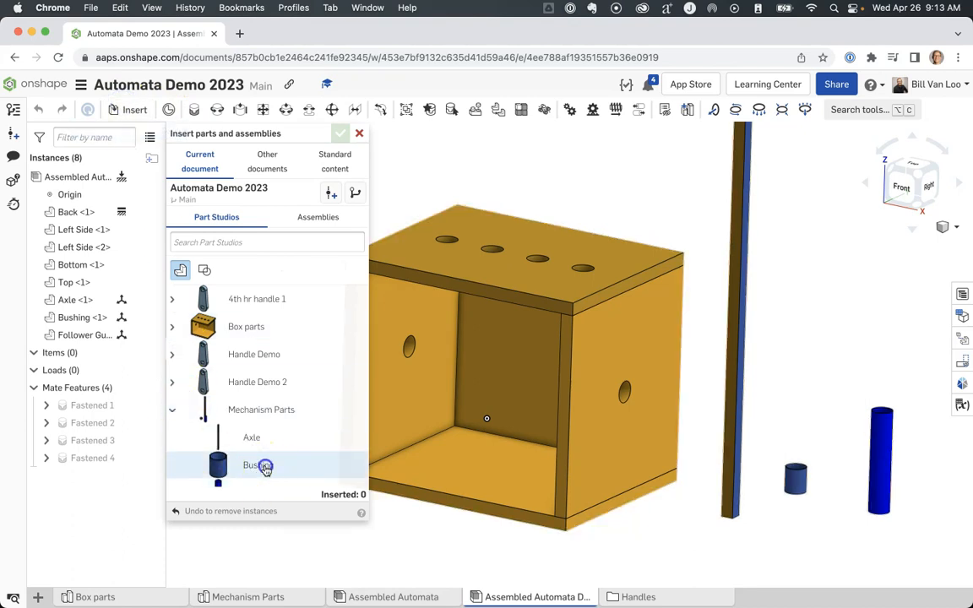
{"action": "left_click", "coordinate": [677, 510]}
{"action": "left_click", "coordinate": [343, 133]}
Move the follower guide up clear of the bushings and bring the axle hole in the box's right side into close view.
{"action": "right_click_drag", "start_coordinate": [729, 331], "coordinate": [812, 356]}
{"action": "left_click_drag", "start_coordinate": [809, 409], "coordinate": [832, 386]}
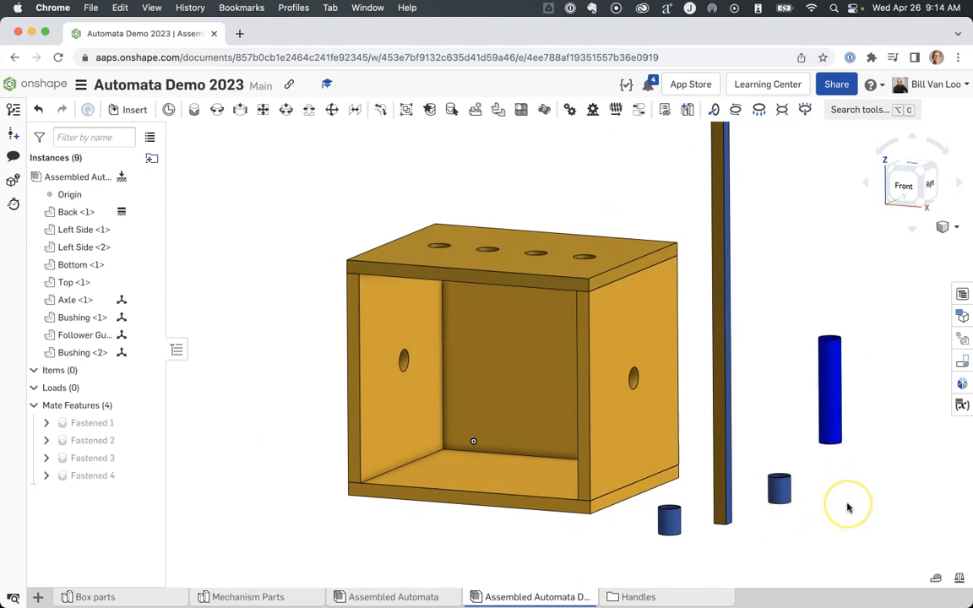
{"action": "right_click_drag", "start_coordinate": [849, 508], "coordinate": [828, 509]}
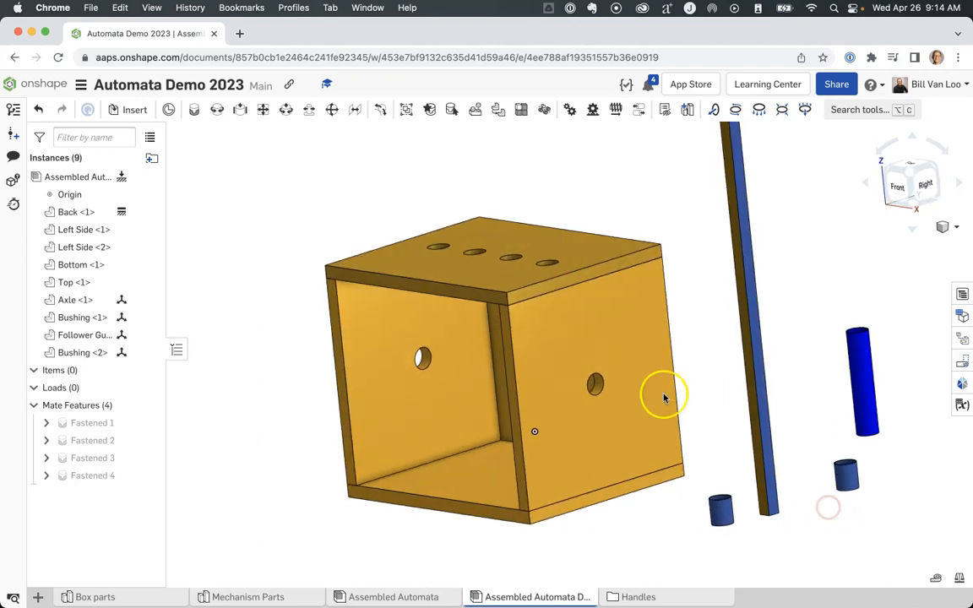
{"action": "scroll", "coordinate": [598, 384], "scroll_direction": "up", "scroll_amount": 5}
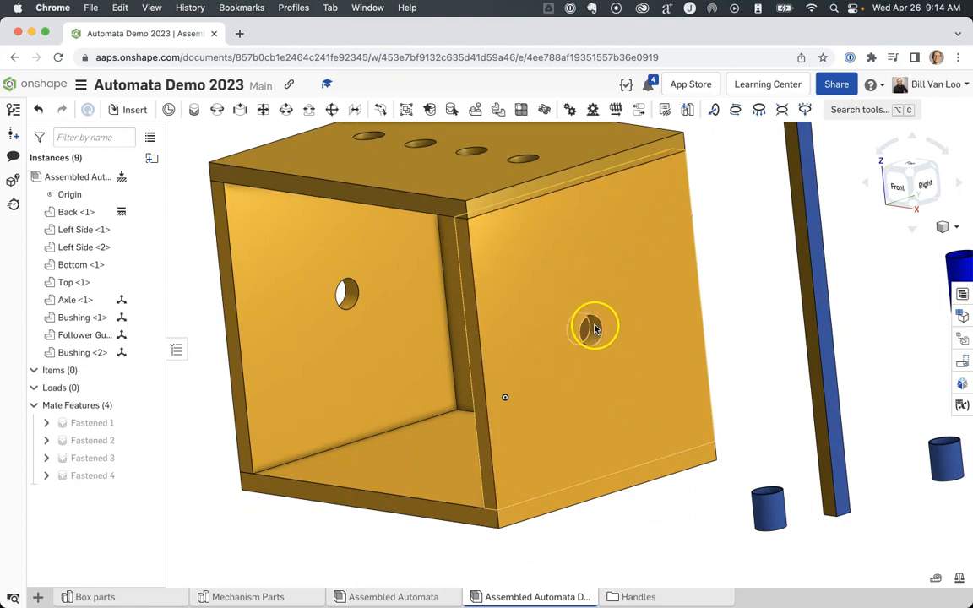
Add a Fastened mate that seats the top end of the nearer bushing at the outer face of the right side's axle hole.
{"action": "left_click", "coordinate": [191, 113]}
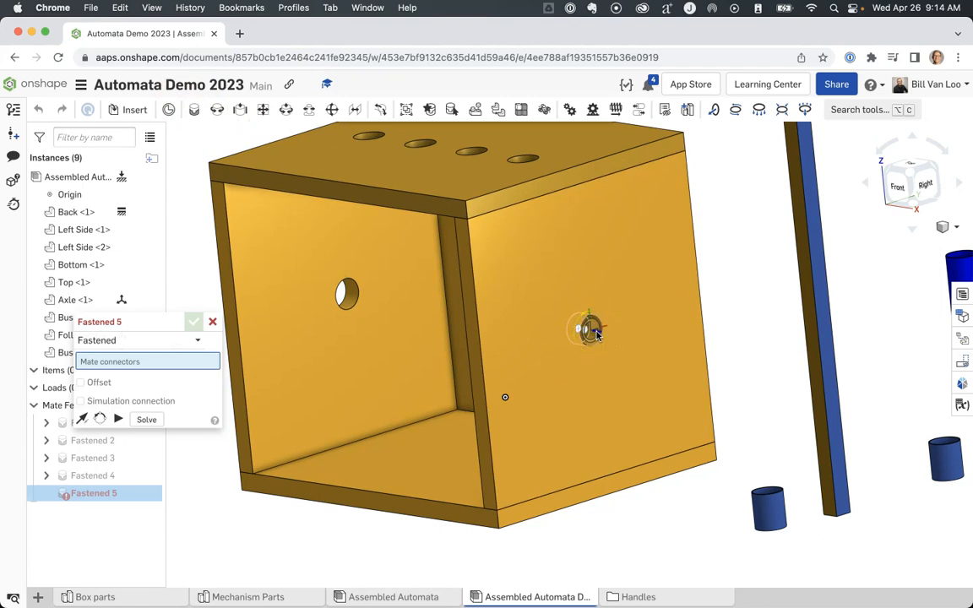
{"action": "left_click", "coordinate": [596, 335]}
{"action": "right_click_drag", "start_coordinate": [767, 408], "coordinate": [780, 433]}
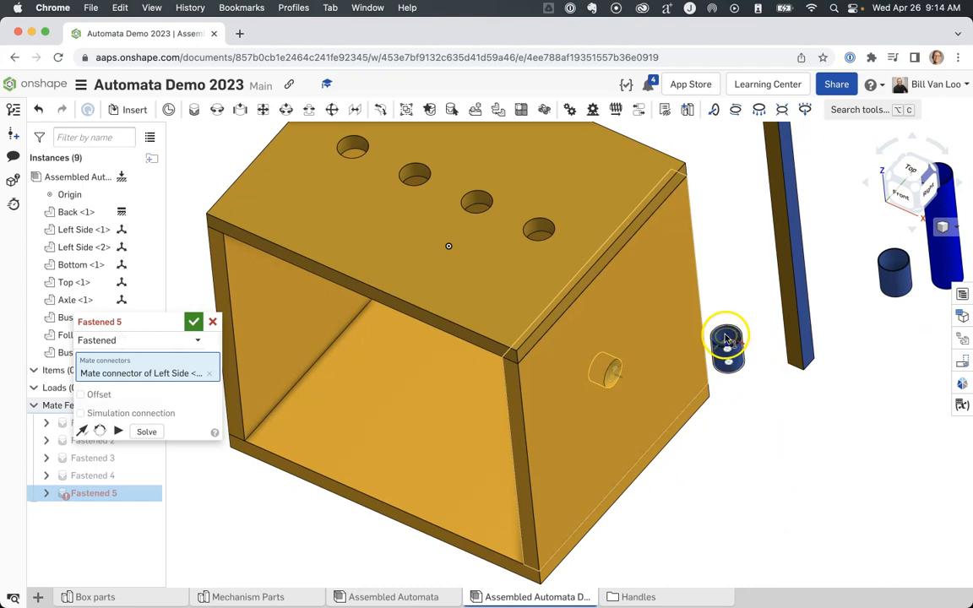
{"action": "left_click", "coordinate": [726, 339]}
{"action": "right_click_drag", "start_coordinate": [723, 417], "coordinate": [750, 436]}
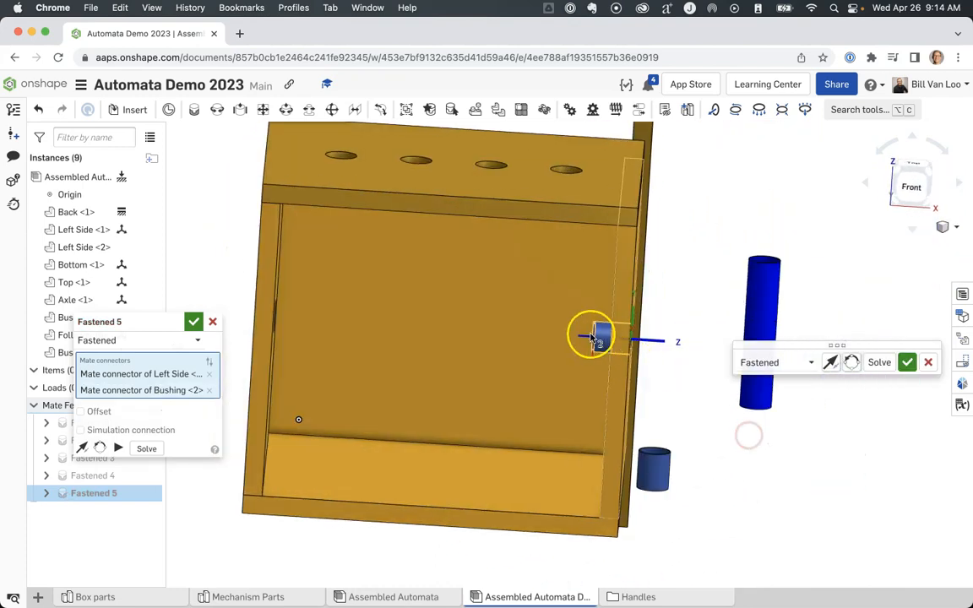
{"action": "right_click_drag", "start_coordinate": [634, 380], "coordinate": [615, 361]}
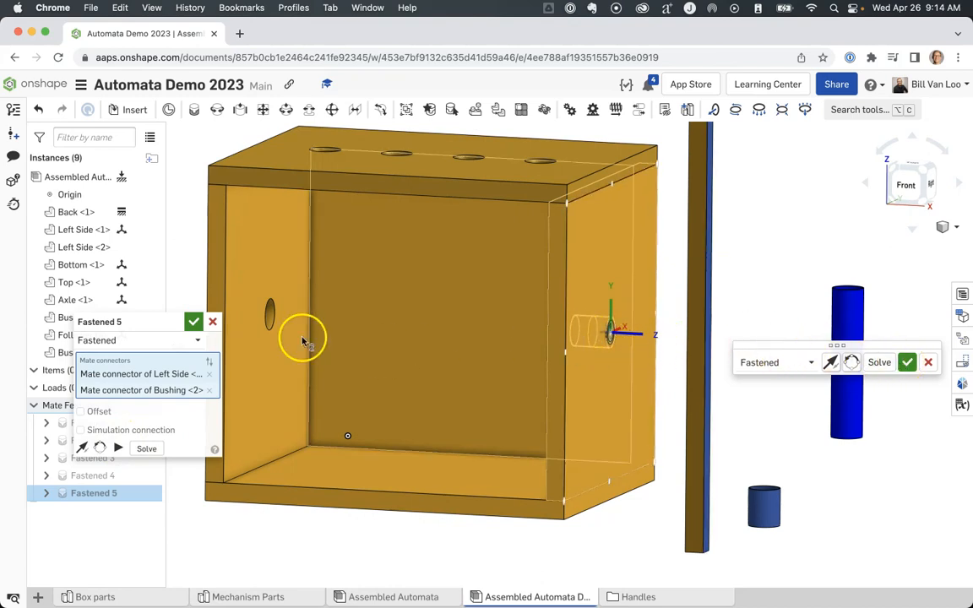
{"action": "left_click", "coordinate": [195, 320]}
Fasten the top end of the remaining bushing to the outer edge of the left side's axle hole.
{"action": "right_click_drag", "start_coordinate": [712, 300], "coordinate": [802, 271]}
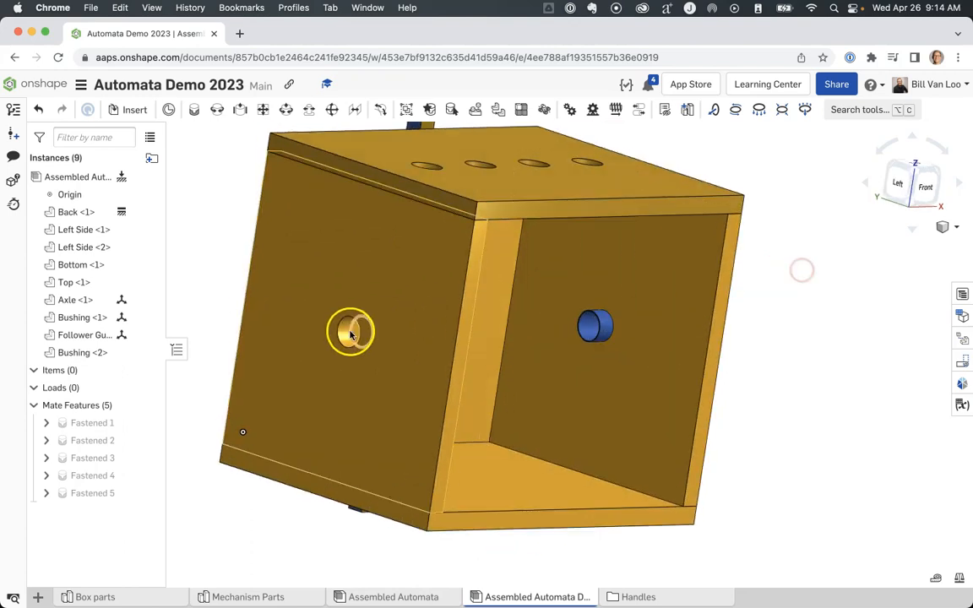
{"action": "left_click", "coordinate": [195, 111]}
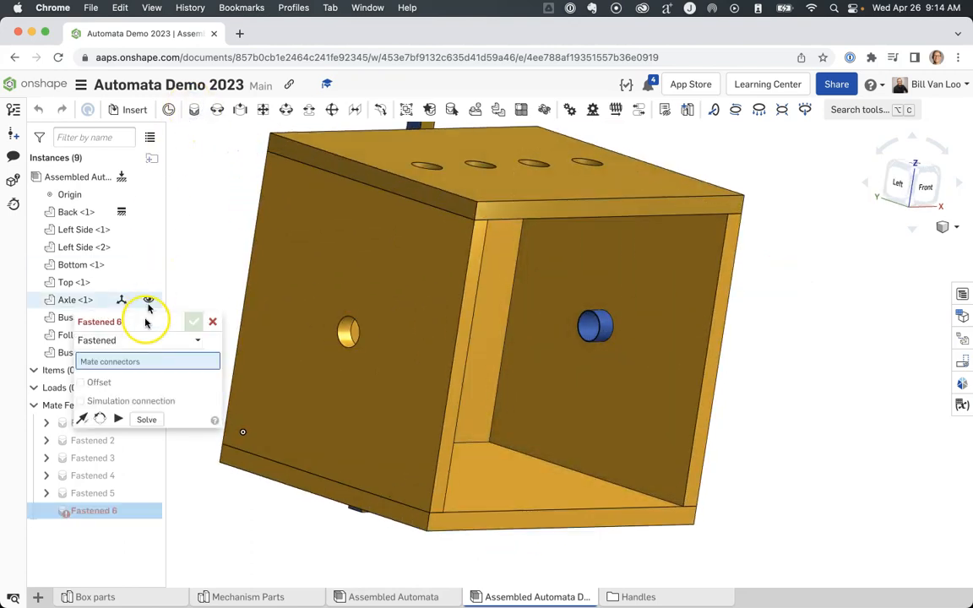
{"action": "left_click", "coordinate": [343, 333]}
{"action": "right_click_drag", "start_coordinate": [731, 372], "coordinate": [693, 382]}
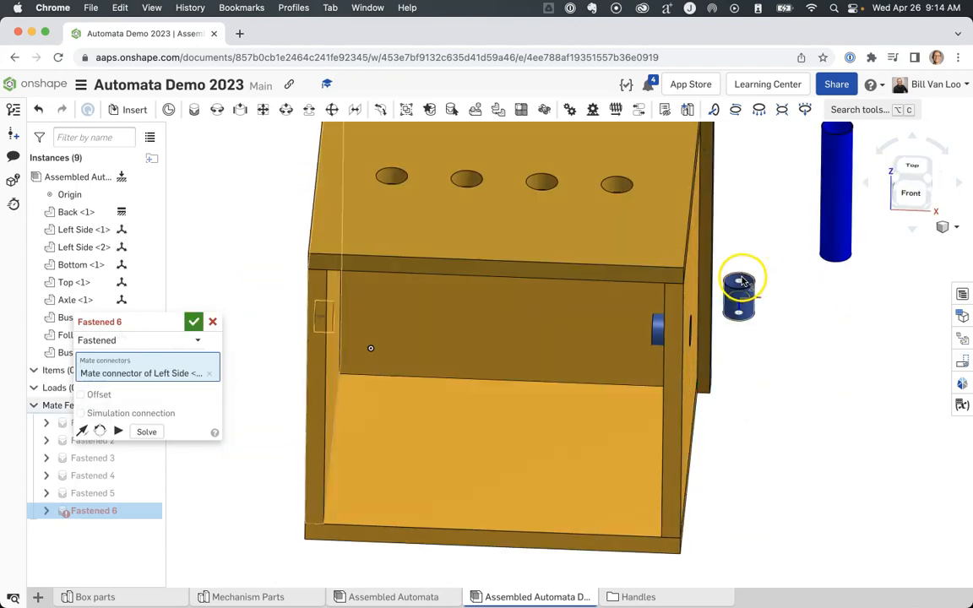
{"action": "left_click", "coordinate": [742, 282]}
{"action": "right_click_drag", "start_coordinate": [795, 393], "coordinate": [826, 398]}
{"action": "left_click", "coordinate": [195, 321]}
Add a Revolute mate between the center of the axle's top end and the bushing in the box's right side.
{"action": "scroll", "coordinate": [826, 398], "scroll_direction": "down", "scroll_amount": 3}
{"action": "middle_click_drag", "start_coordinate": [827, 394], "coordinate": [714, 416]}
{"action": "scroll", "coordinate": [741, 423], "scroll_direction": "down", "scroll_amount": 2}
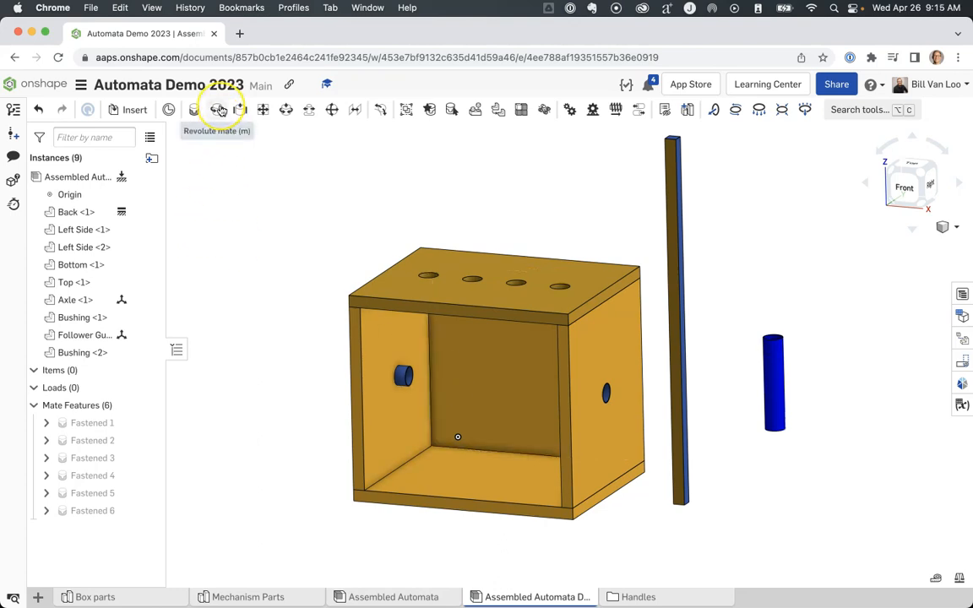
{"action": "left_click", "coordinate": [219, 111]}
{"action": "scroll", "coordinate": [725, 242], "scroll_direction": "up", "scroll_amount": 3}
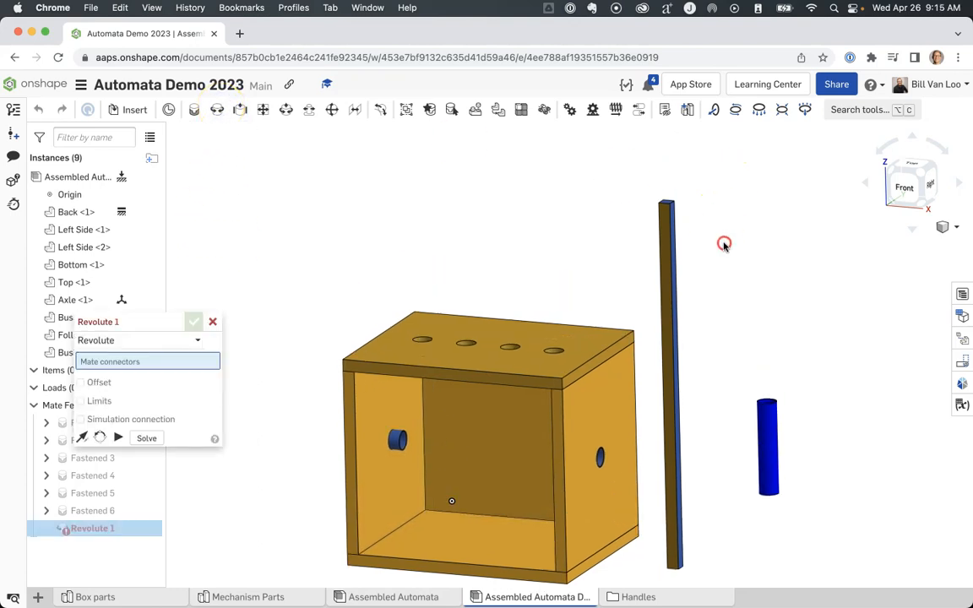
{"action": "scroll", "coordinate": [717, 216], "scroll_direction": "up", "scroll_amount": 3}
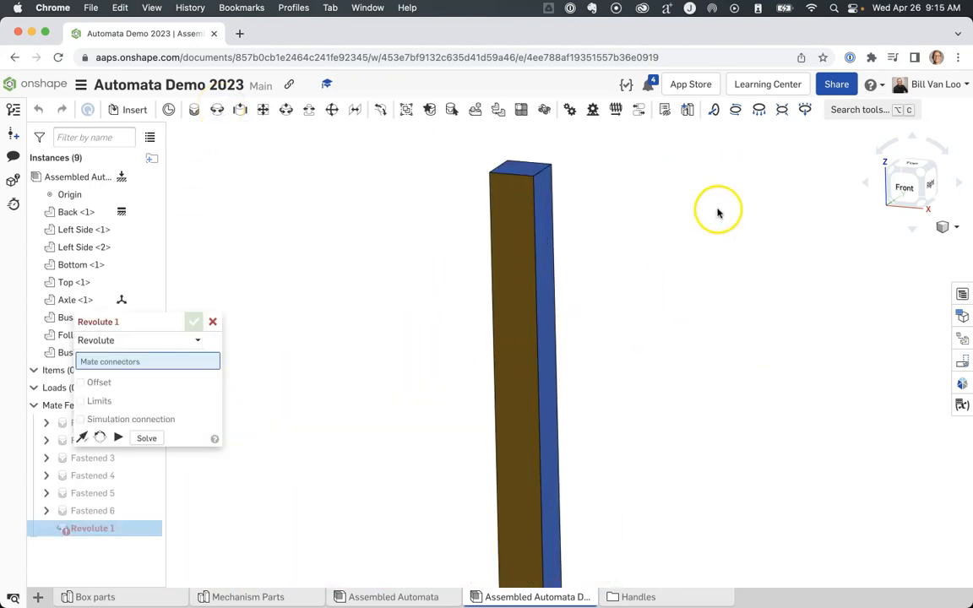
{"action": "left_click", "coordinate": [519, 171]}
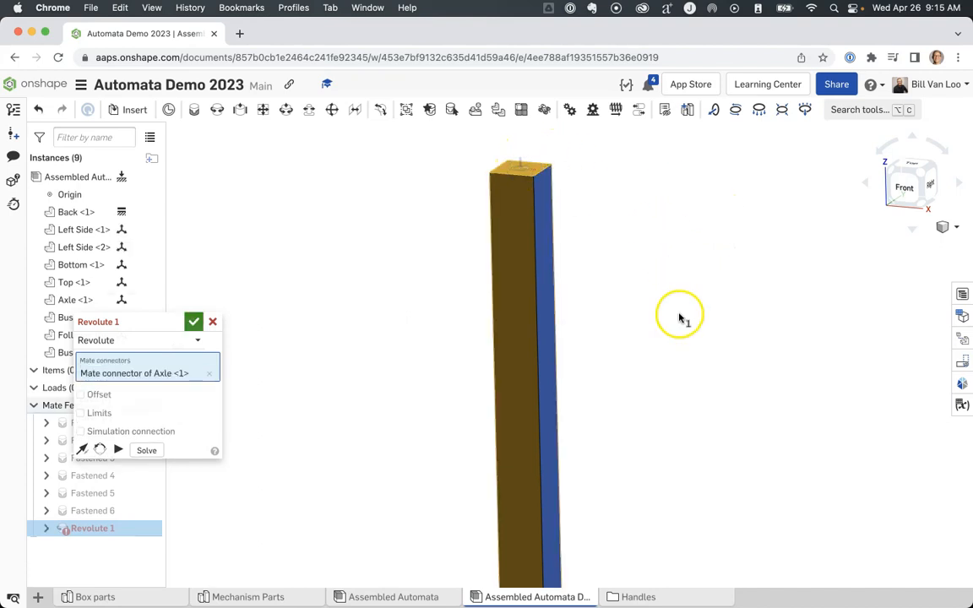
{"action": "scroll", "coordinate": [712, 353], "scroll_direction": "down", "scroll_amount": 3}
{"action": "scroll", "coordinate": [701, 178], "scroll_direction": "up", "scroll_amount": 5}
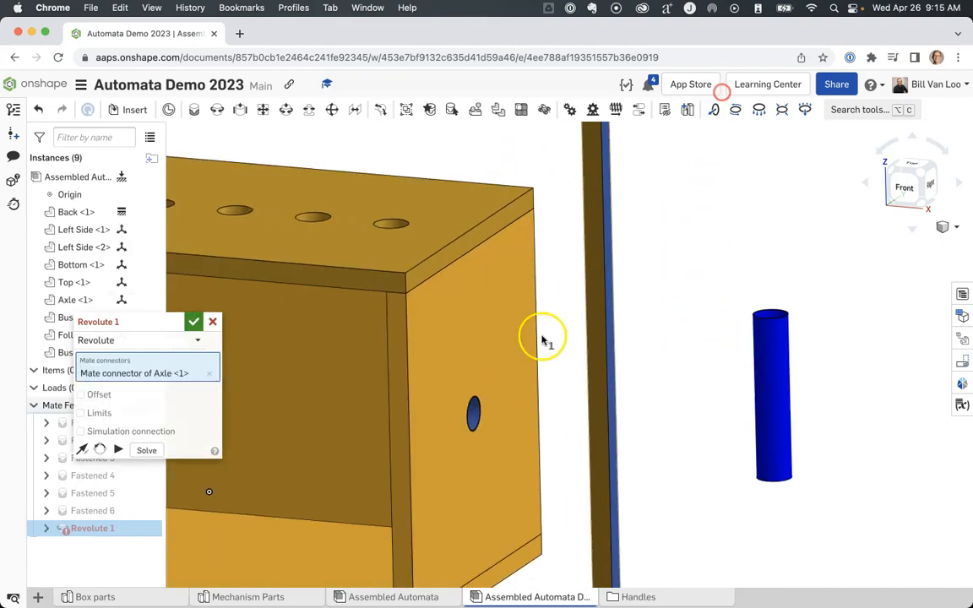
{"action": "left_click", "coordinate": [474, 414]}
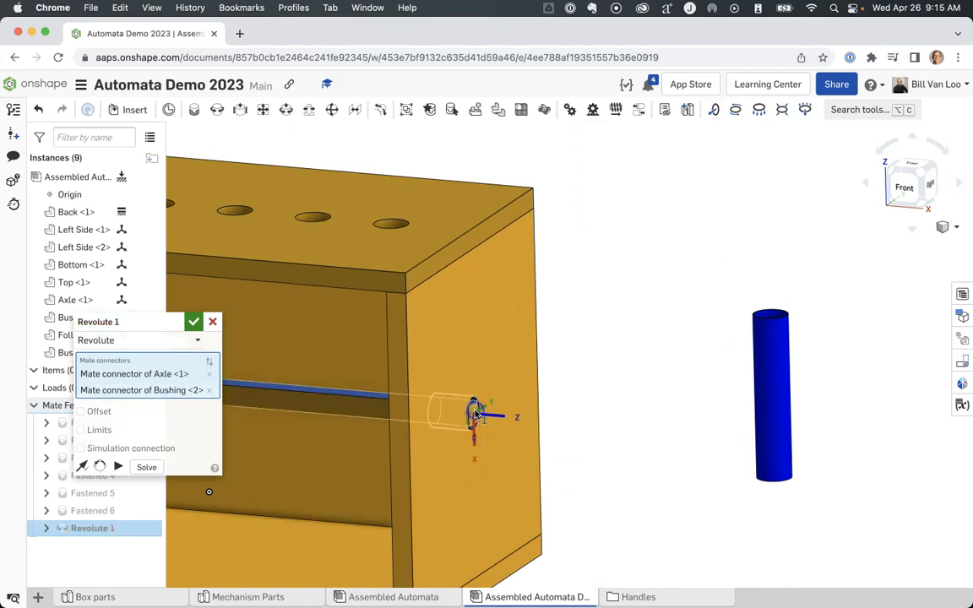
{"action": "left_click", "coordinate": [193, 321]}
Rotate the axle inside the box to test its revolute mate.
{"action": "left_click_drag", "start_coordinate": [291, 400], "coordinate": [289, 369]}
{"action": "right_click_drag", "start_coordinate": [575, 350], "coordinate": [754, 246]}
{"action": "left_click_drag", "start_coordinate": [554, 320], "coordinate": [246, 462]}
{"action": "right_click", "coordinate": [76, 528]}
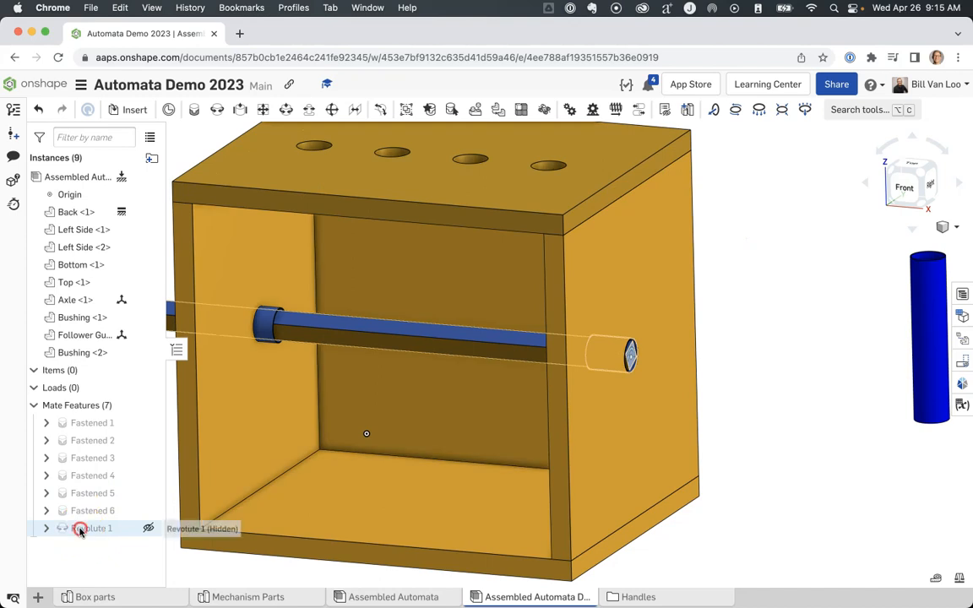
{"action": "left_click", "coordinate": [139, 350]}
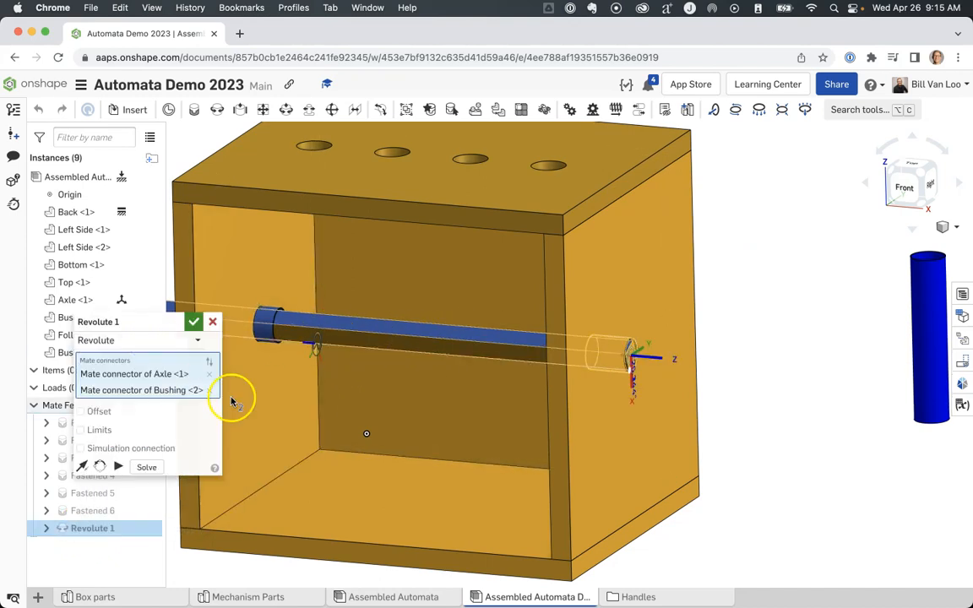
{"action": "left_click", "coordinate": [81, 411]}
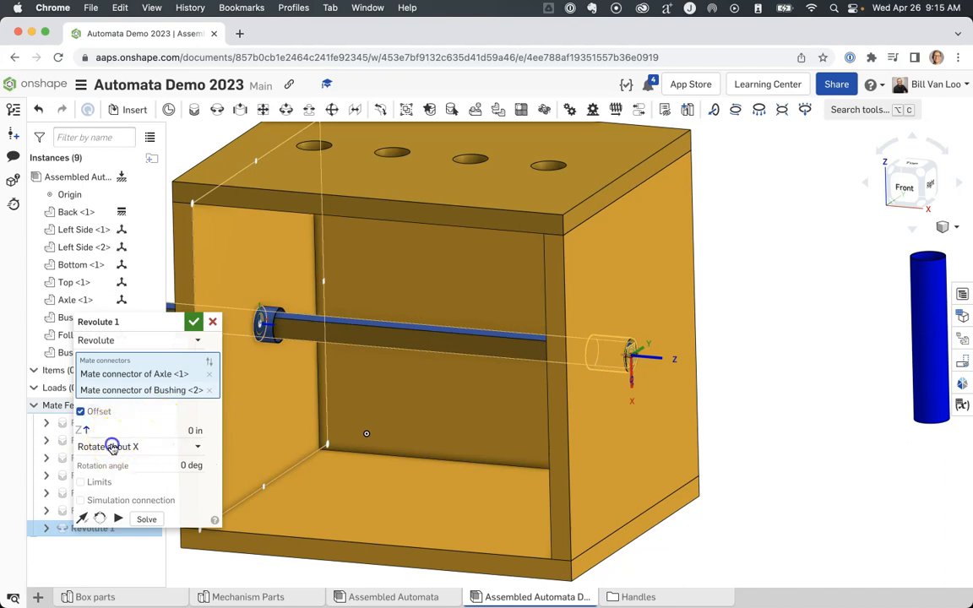
{"action": "left_click", "coordinate": [112, 447]}
{"action": "left_click", "coordinate": [148, 415]}
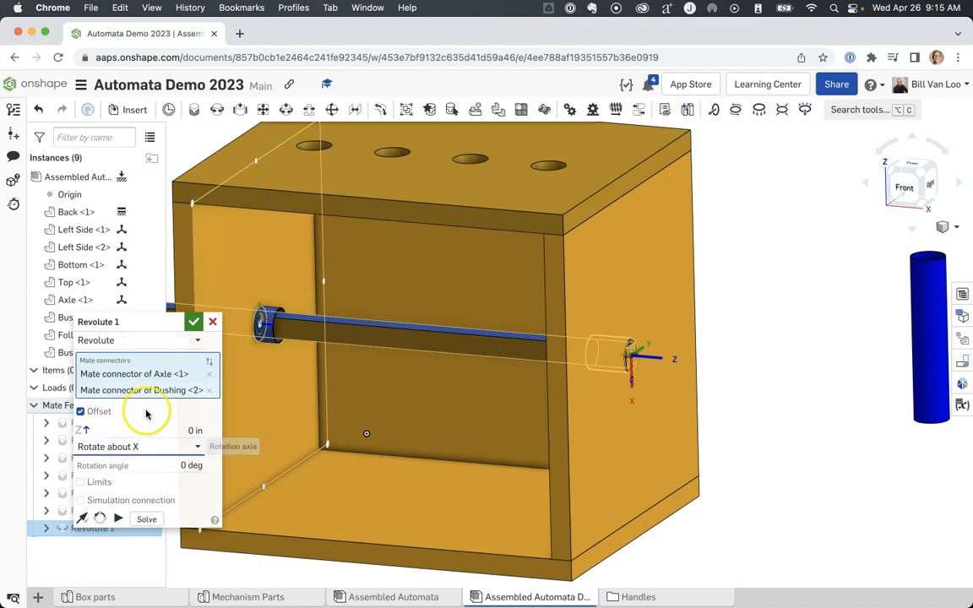
{"action": "left_click", "coordinate": [212, 324]}
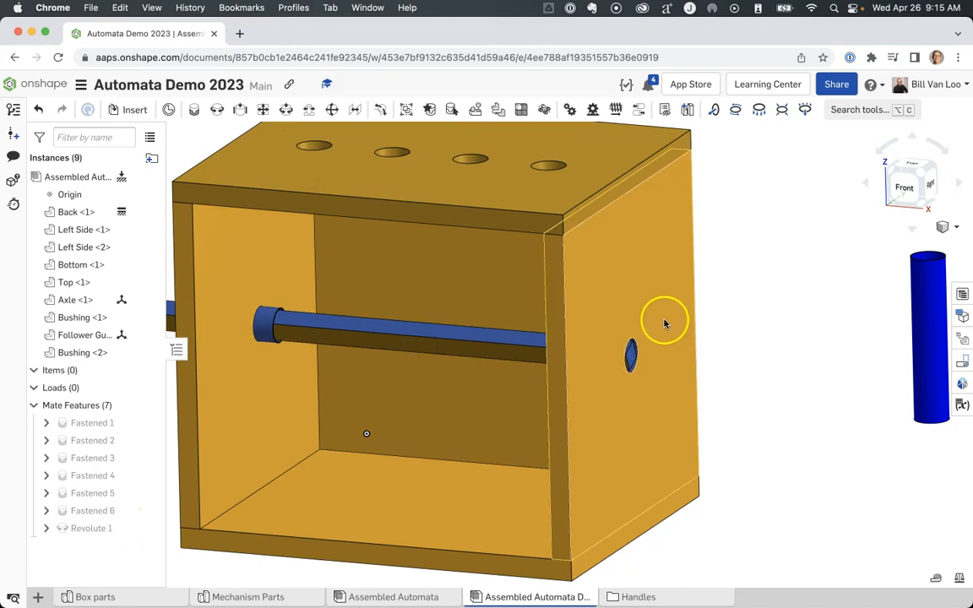
Undo the revolute mate between the axle and the right-side bushing.
{"action": "right_click", "coordinate": [89, 528]}
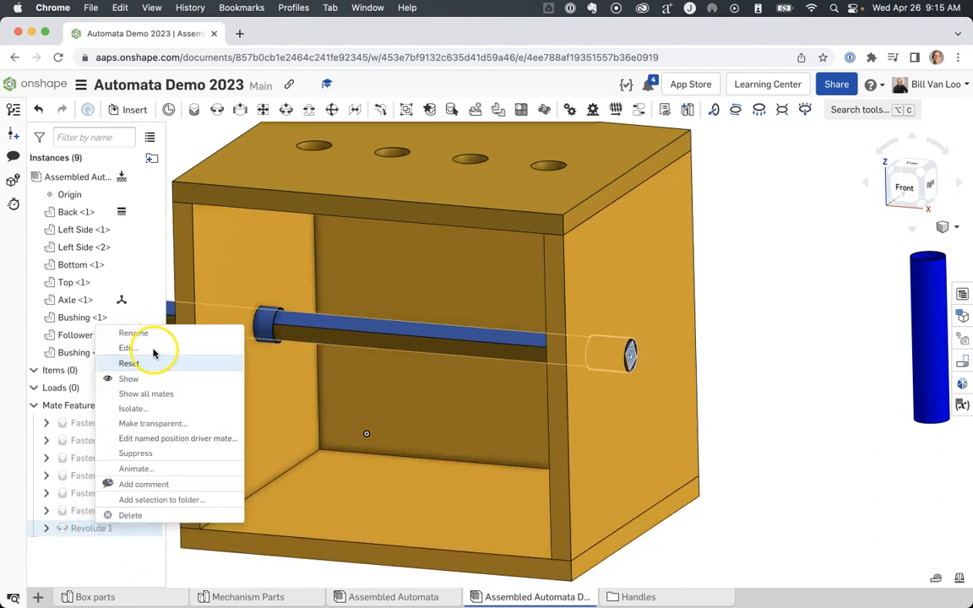
{"action": "left_click", "coordinate": [190, 131]}
{"action": "left_click", "coordinate": [36, 110]}
{"action": "left_click", "coordinate": [37, 110]}
Add a Revolute mate between the axle's top end and the left-side bushing, flipping the axis so the axle passes through the box.
{"action": "right_click_drag", "start_coordinate": [826, 245], "coordinate": [828, 562]}
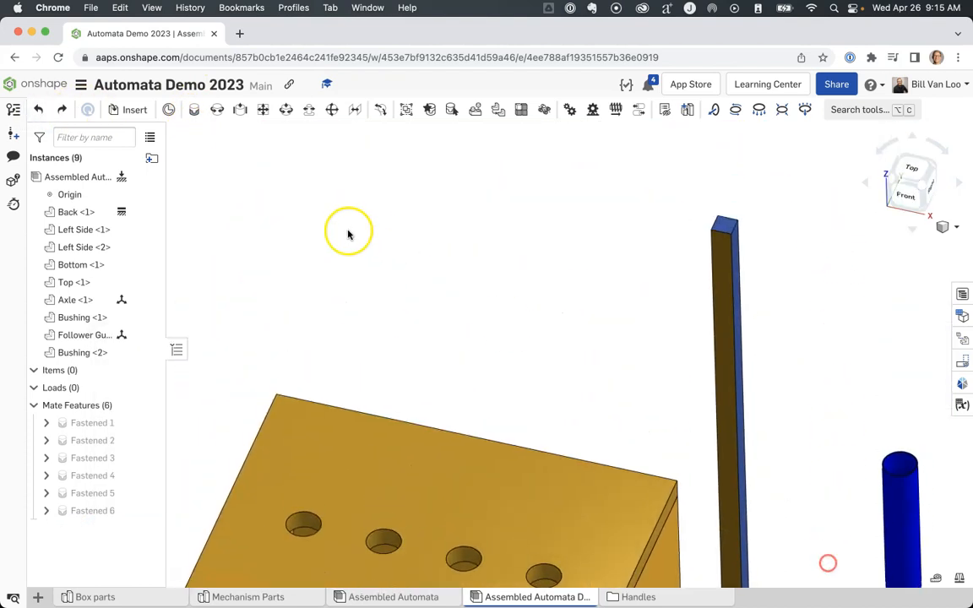
{"action": "left_click", "coordinate": [216, 108]}
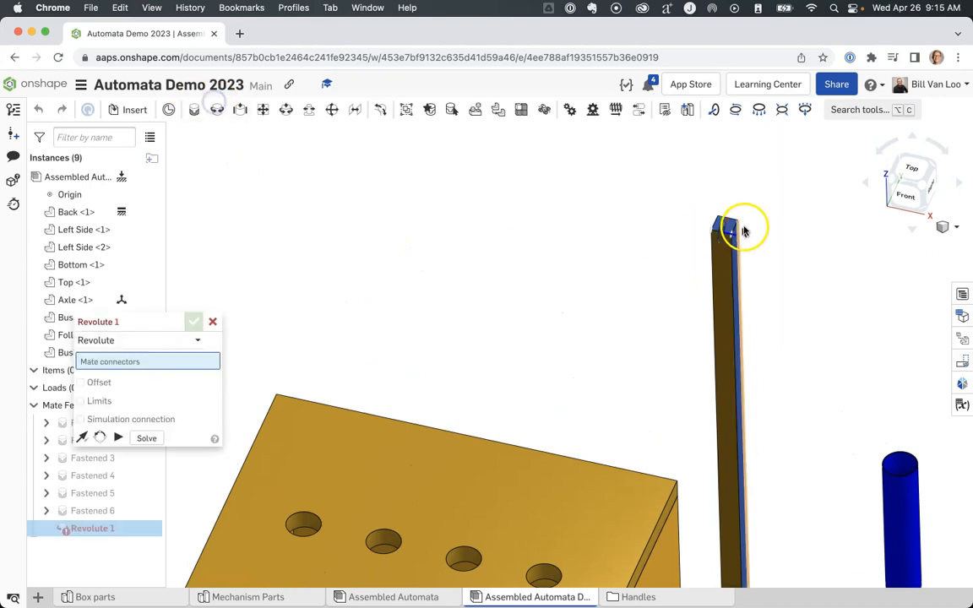
{"action": "left_click", "coordinate": [724, 225]}
{"action": "right_click_drag", "start_coordinate": [591, 265], "coordinate": [540, 246]}
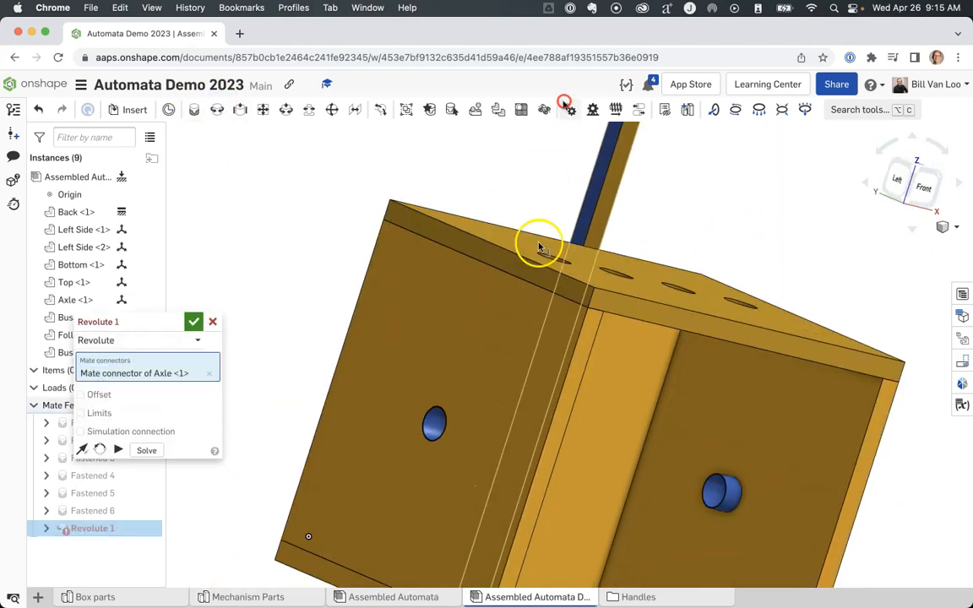
{"action": "left_click", "coordinate": [435, 429]}
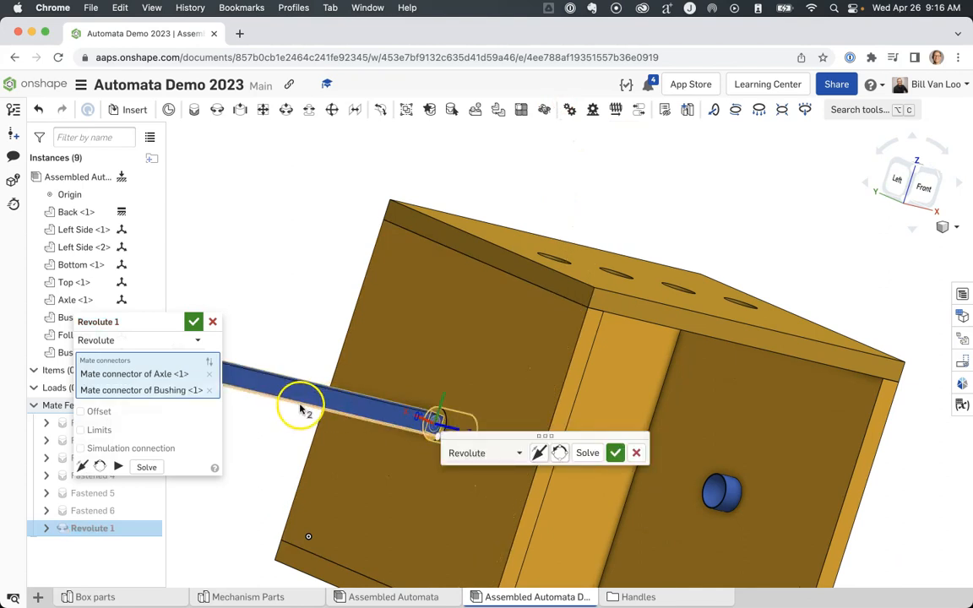
{"action": "left_click", "coordinate": [538, 454]}
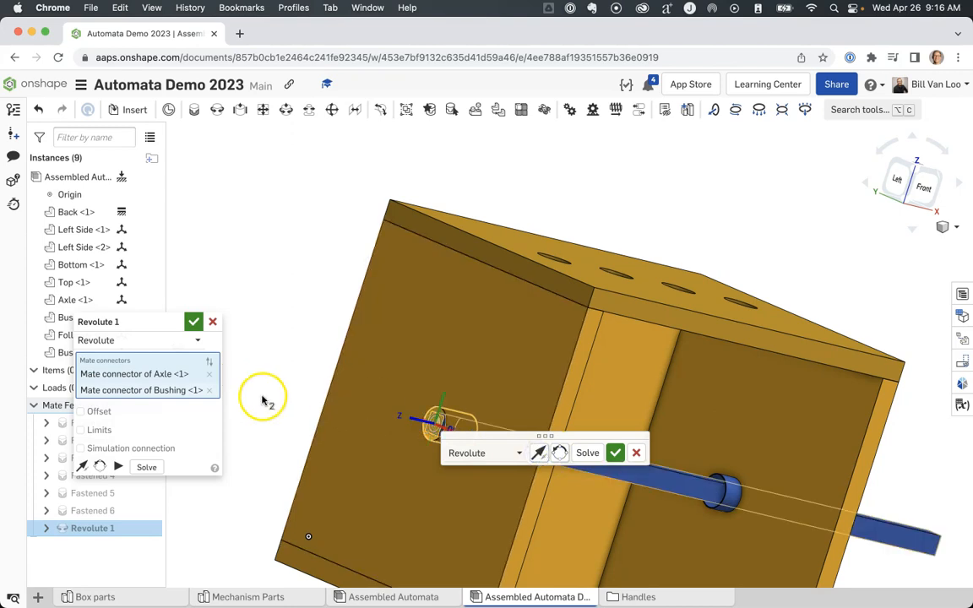
{"action": "left_click", "coordinate": [200, 322]}
Turn the axle by its protruding end to check that it spins in both bushings.
{"action": "right_click_drag", "start_coordinate": [315, 281], "coordinate": [248, 270]}
{"action": "scroll", "coordinate": [294, 315], "scroll_direction": "down", "scroll_amount": 3}
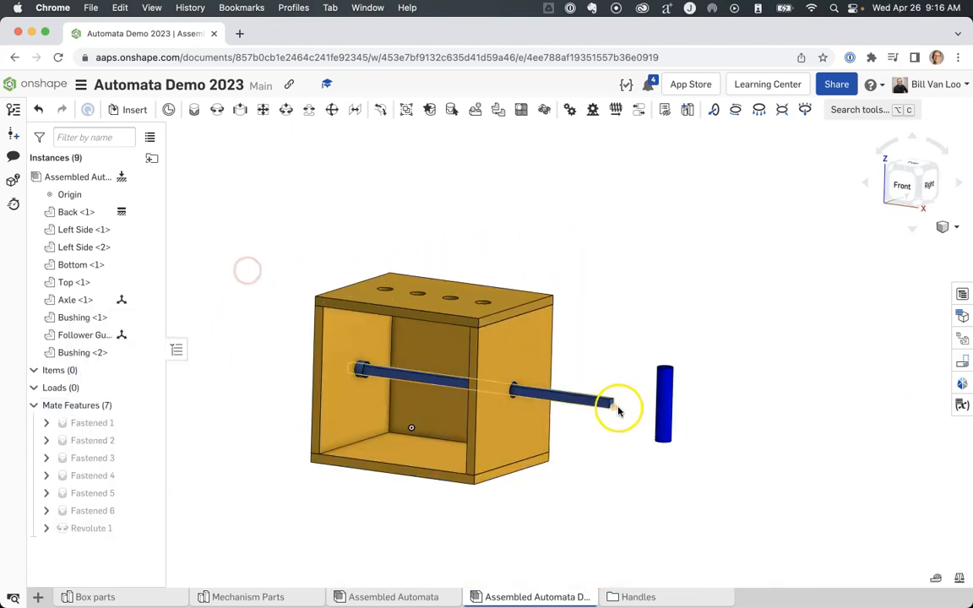
{"action": "mouse_move", "coordinate": [585, 400]}
{"action": "left_mouse_down"}
{"action": "mouse_move", "coordinate": [579, 422]}
{"action": "mouse_move", "coordinate": [588, 336]}
{"action": "left_mouse_up"}
{"action": "right_click_drag", "start_coordinate": [594, 304], "coordinate": [643, 354]}
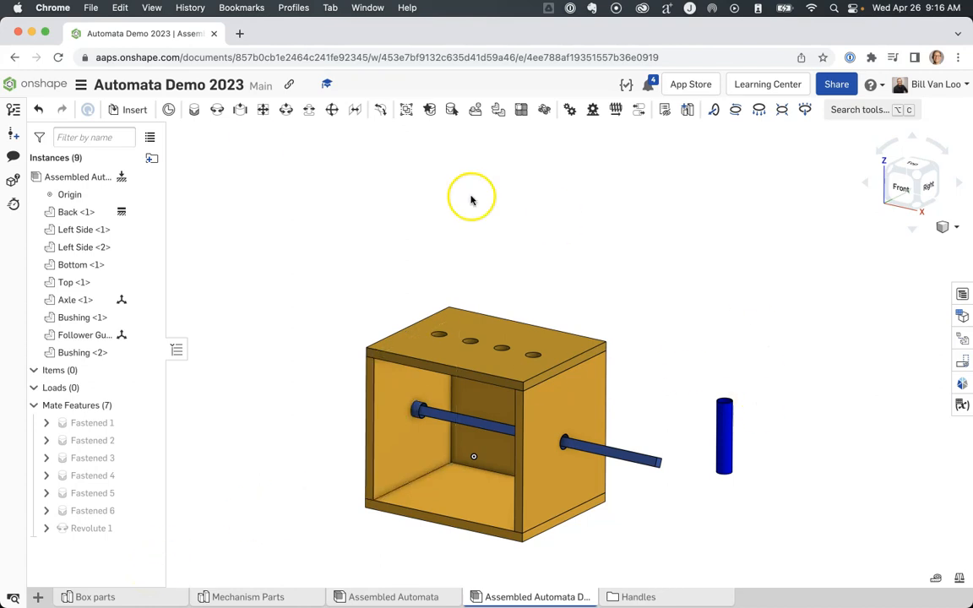
Add a Fastened mate between the follower guide's top end and the second hole from the left in the box's top.
{"action": "left_click", "coordinate": [193, 110]}
{"action": "right_click_drag", "start_coordinate": [801, 329], "coordinate": [807, 362]}
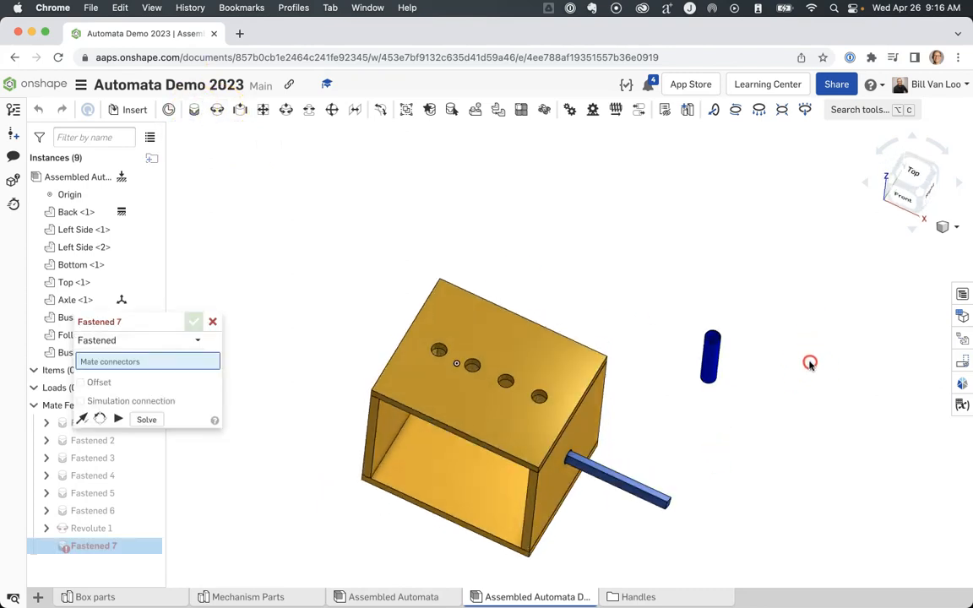
{"action": "left_click", "coordinate": [712, 338]}
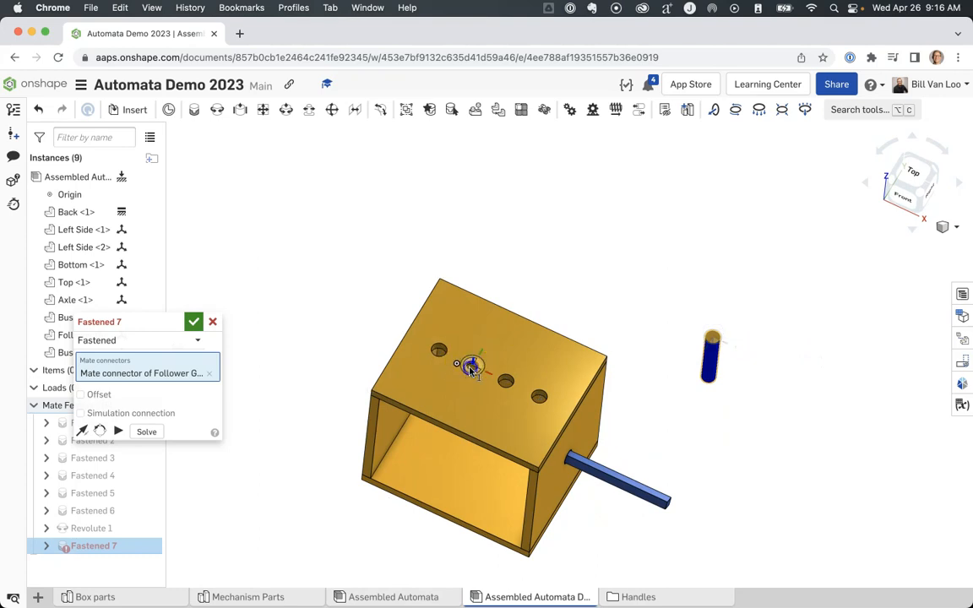
{"action": "left_click", "coordinate": [471, 369]}
{"action": "right_click_drag", "start_coordinate": [744, 342], "coordinate": [734, 316]}
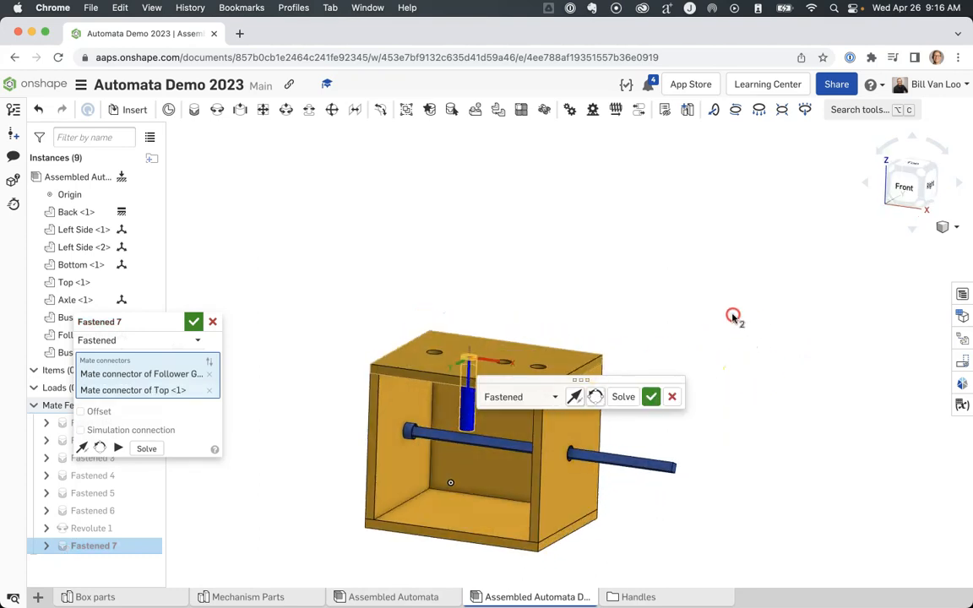
{"action": "right_click_drag", "start_coordinate": [335, 352], "coordinate": [338, 353]}
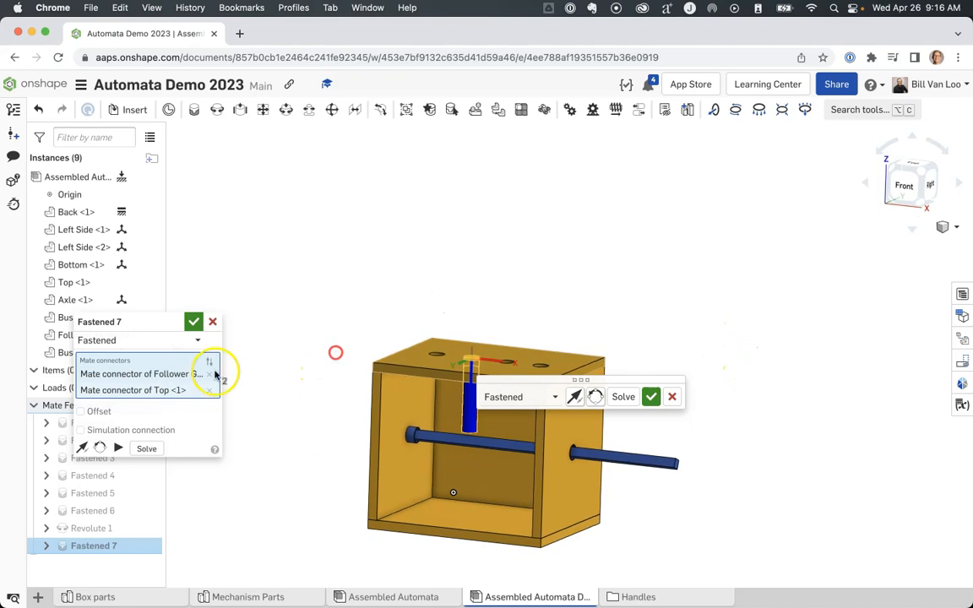
Offset the follower guide's Fastened mate by -1 in along Z to raise the guide above the box's top, and accept the mate.
{"action": "left_click", "coordinate": [99, 412]}
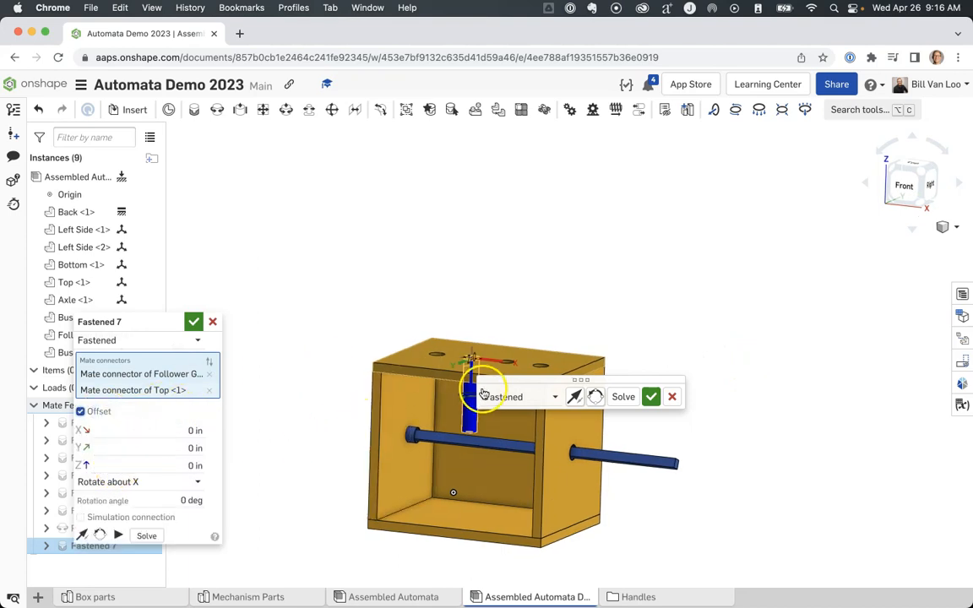
{"action": "scroll", "coordinate": [496, 337], "scroll_direction": "up", "scroll_amount": 10}
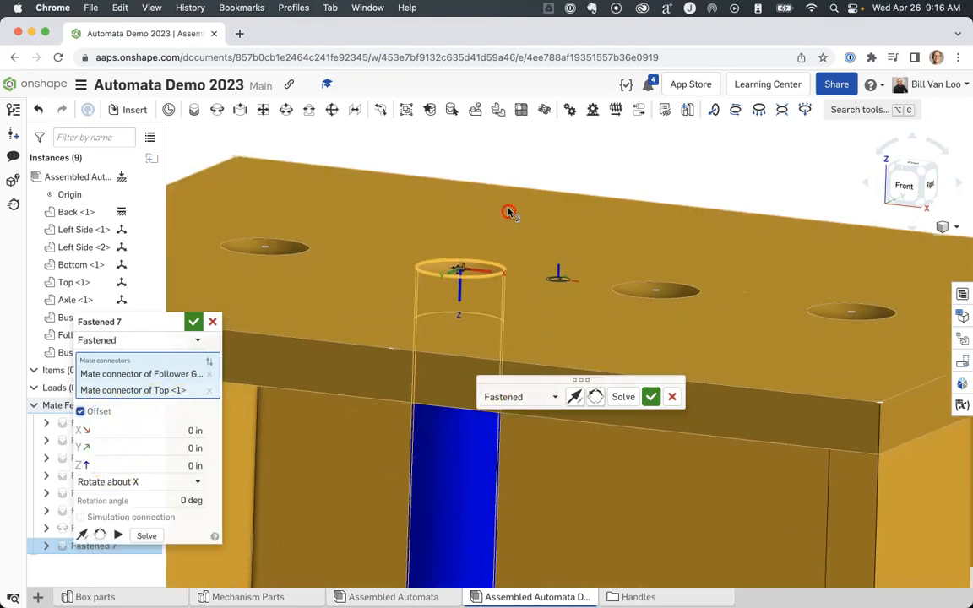
{"action": "left_click", "coordinate": [154, 460]}
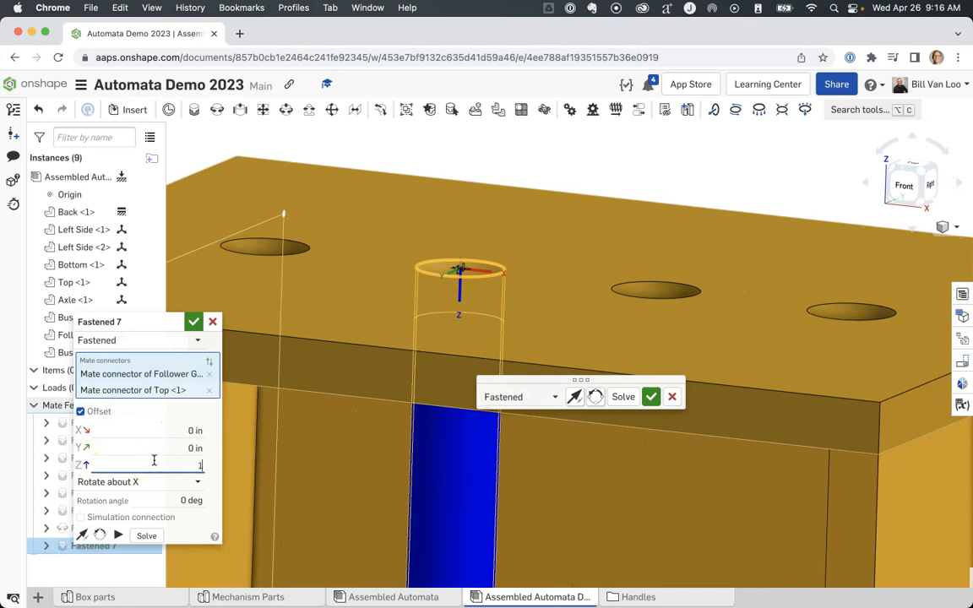
{"action": "key", "text": "Return"}
{"action": "left_click", "coordinate": [162, 466]}
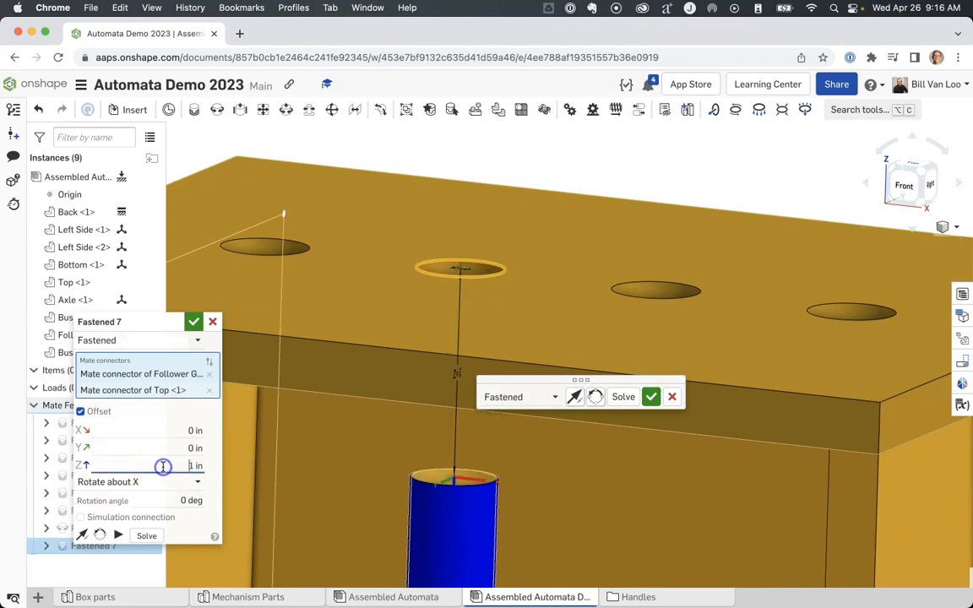
{"action": "key", "text": "Return"}
{"action": "right_click_drag", "start_coordinate": [565, 413], "coordinate": [275, 319]}
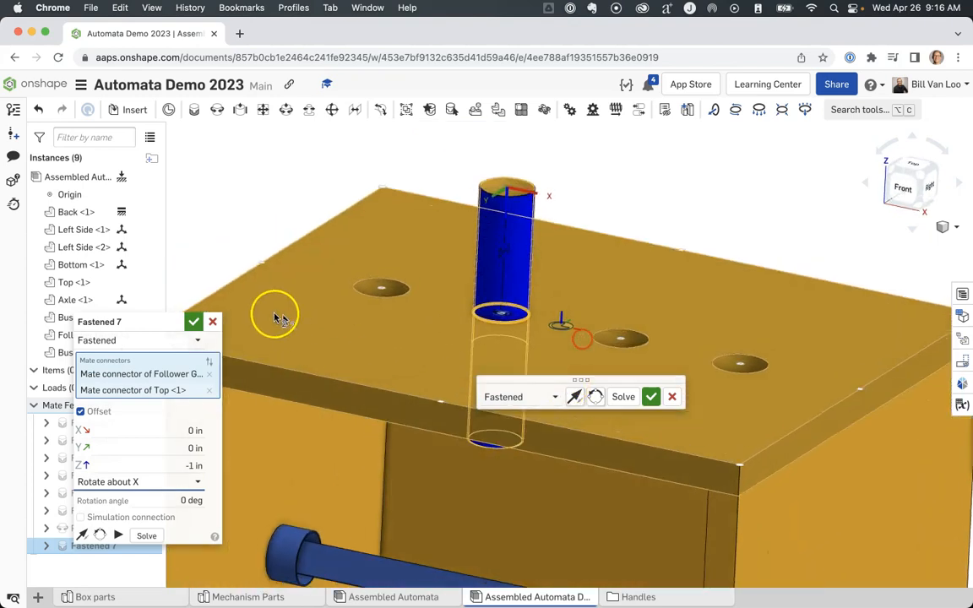
{"action": "left_click", "coordinate": [191, 321]}
Insert Part 1 from the 4th hr handle 1 Part Studio and place it beside the box near the axle's protruding end.
{"action": "right_click_drag", "start_coordinate": [261, 179], "coordinate": [500, 212]}
{"action": "middle_click_drag", "start_coordinate": [499, 212], "coordinate": [499, 168]}
{"action": "scroll", "coordinate": [499, 174], "scroll_direction": "down", "scroll_amount": 3}
{"action": "middle_click_drag", "start_coordinate": [569, 288], "coordinate": [570, 295]}
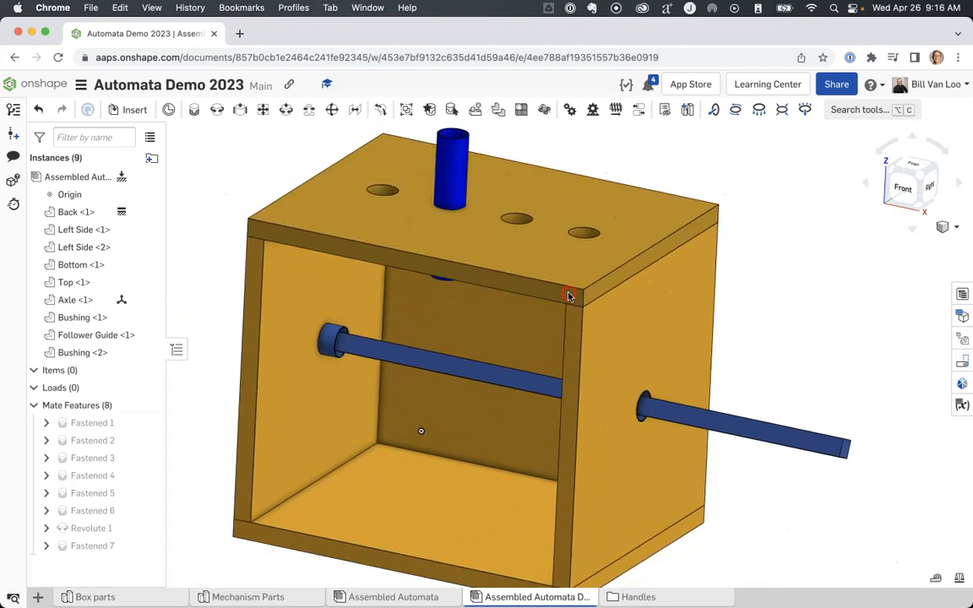
{"action": "scroll", "coordinate": [566, 296], "scroll_direction": "down", "scroll_amount": 1}
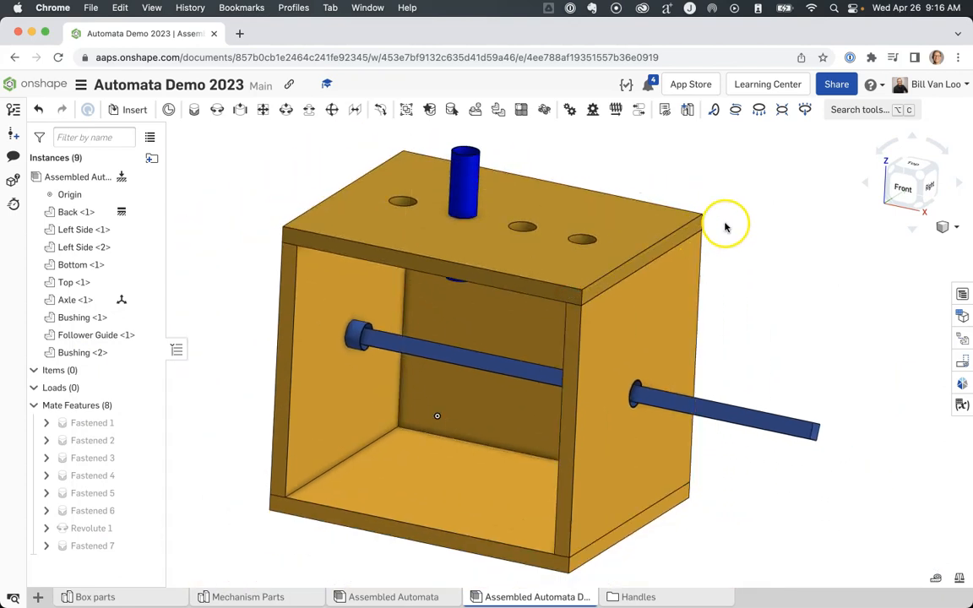
{"action": "middle_click_drag", "start_coordinate": [745, 229], "coordinate": [739, 242]}
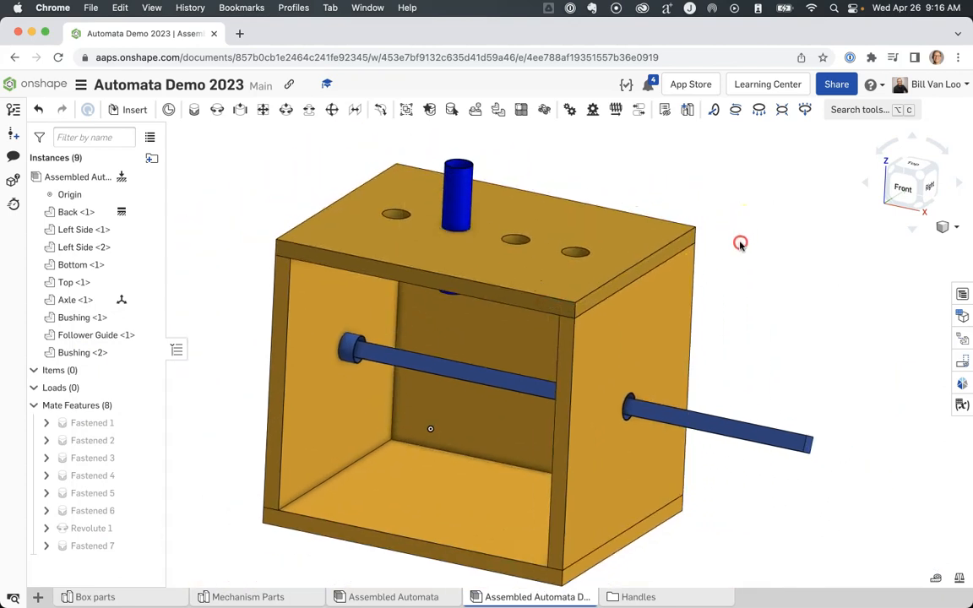
{"action": "left_click", "coordinate": [132, 110]}
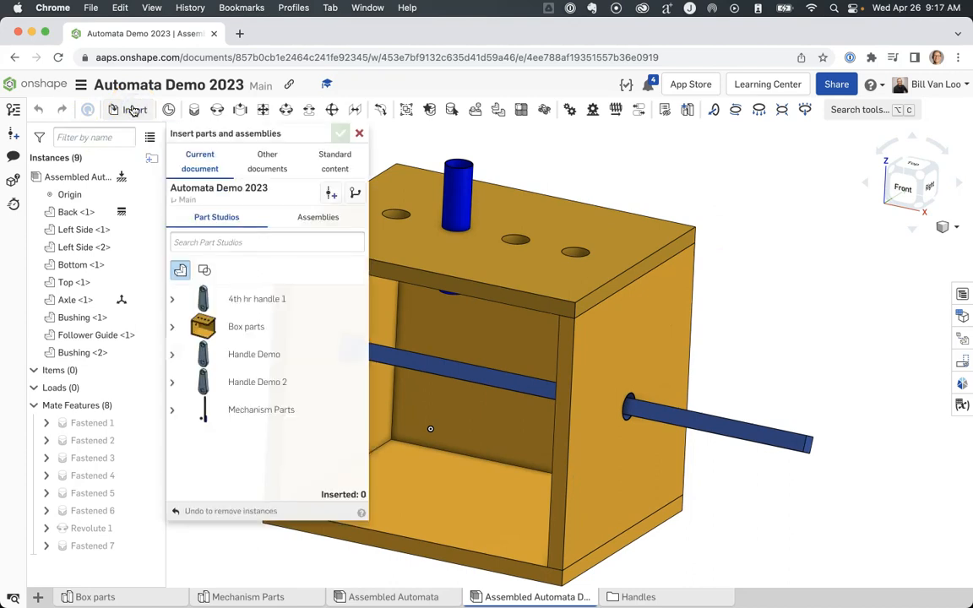
{"action": "left_click_drag", "start_coordinate": [222, 300], "coordinate": [174, 301]}
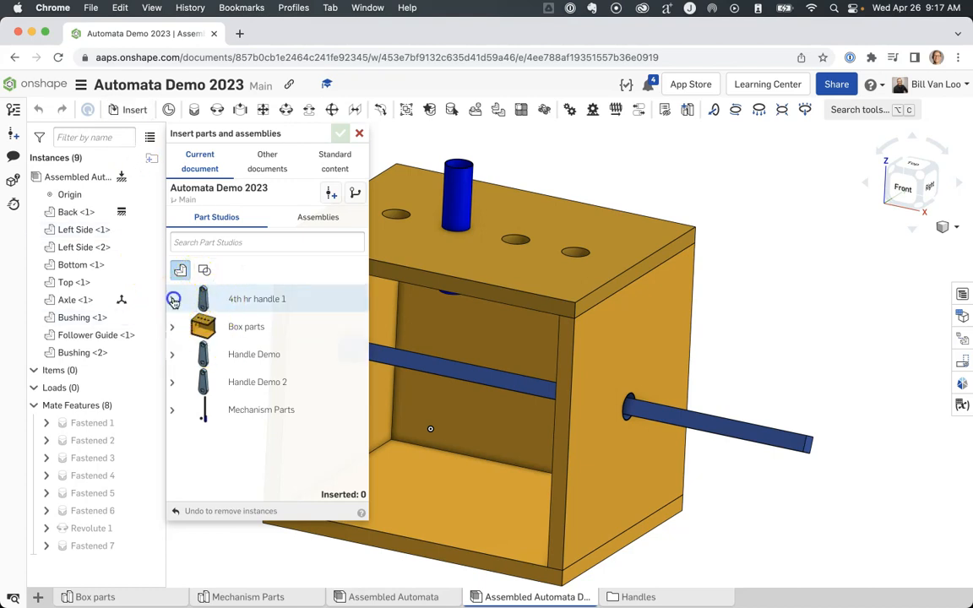
{"action": "left_click", "coordinate": [173, 301]}
{"action": "left_click", "coordinate": [221, 327]}
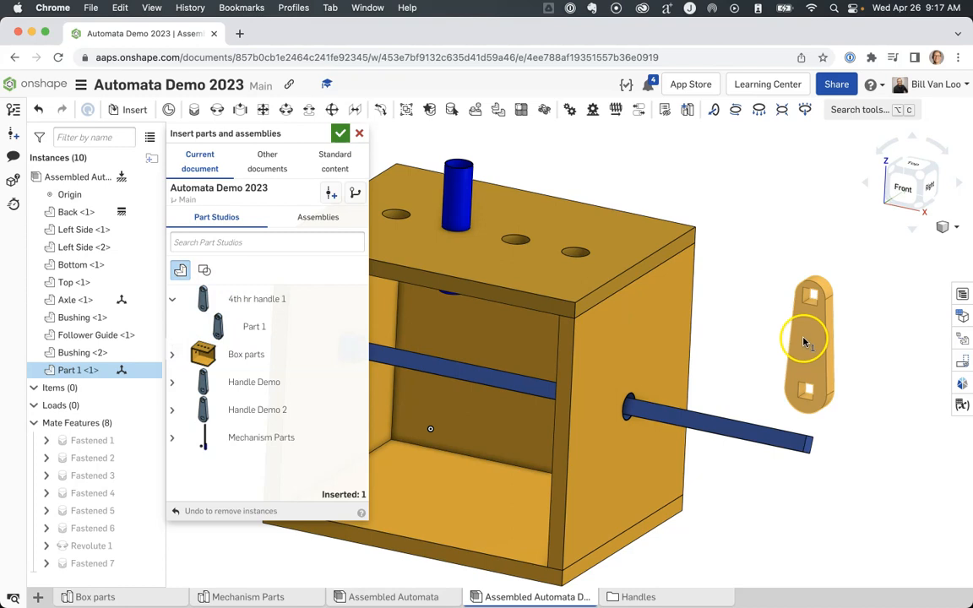
{"action": "left_click", "coordinate": [807, 322]}
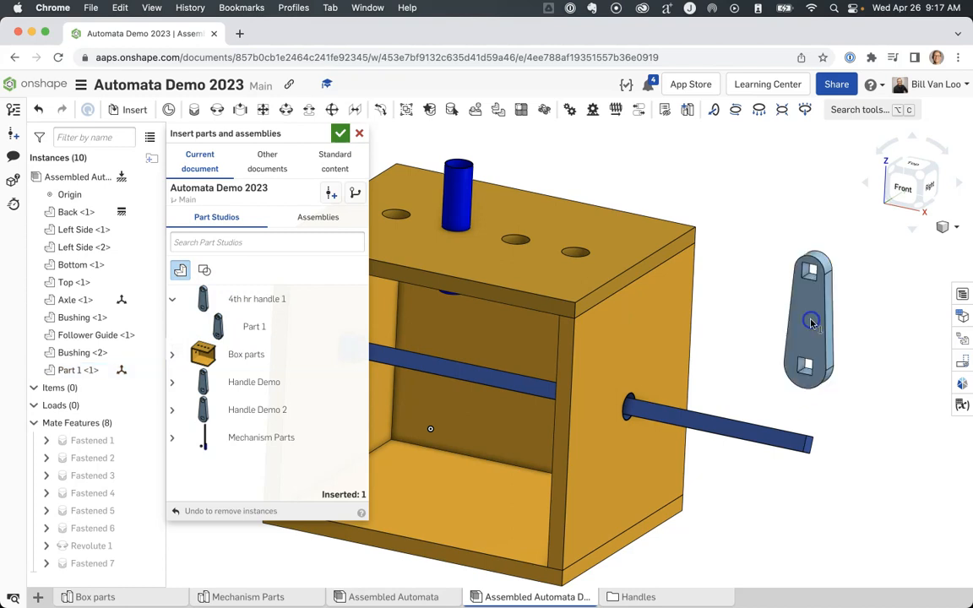
Insert the Eccentric cam part from the Eccentric Cam UPDATED document and place it beside the handle.
{"action": "left_click", "coordinate": [278, 171]}
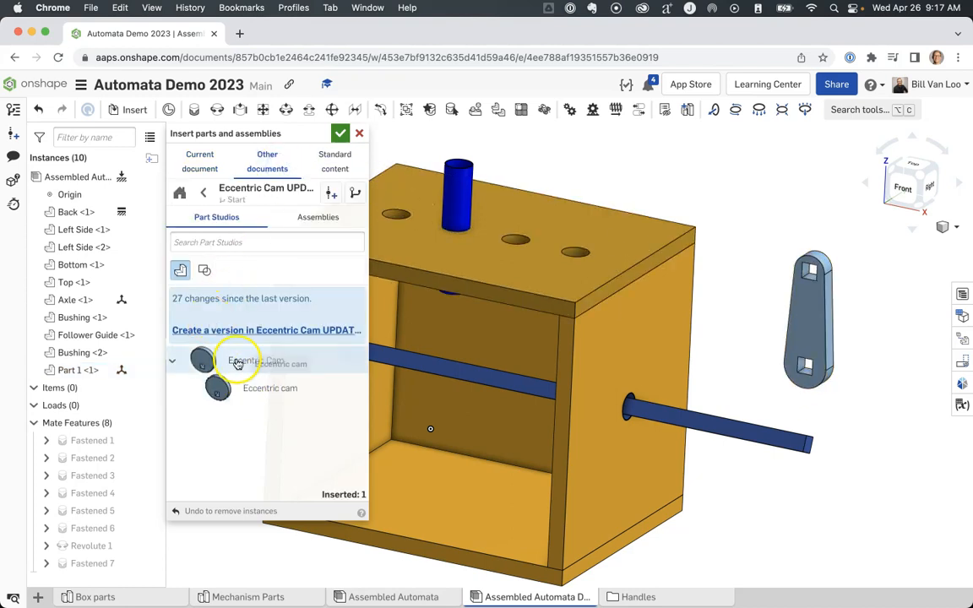
{"action": "left_click", "coordinate": [271, 391]}
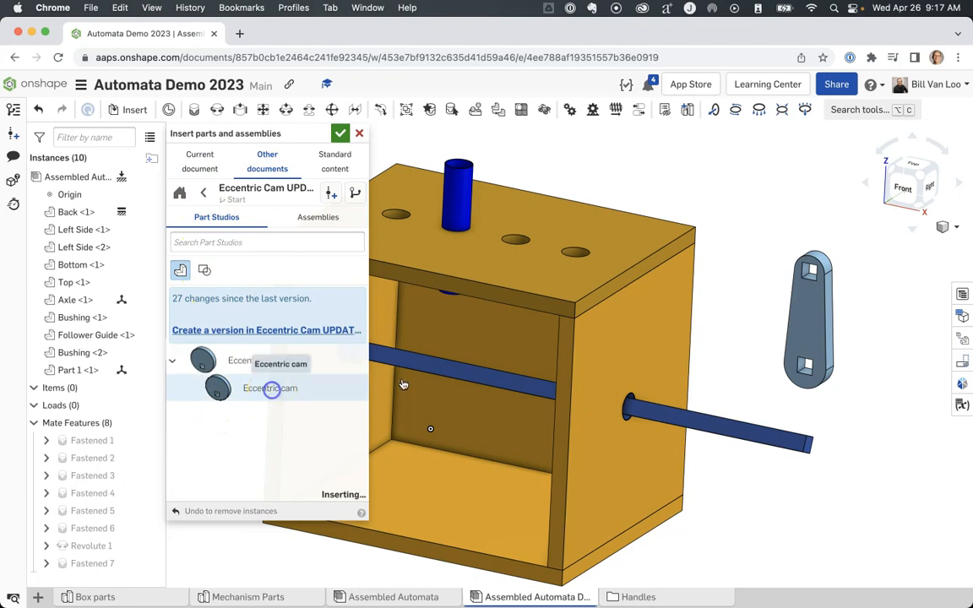
{"action": "left_click", "coordinate": [906, 427]}
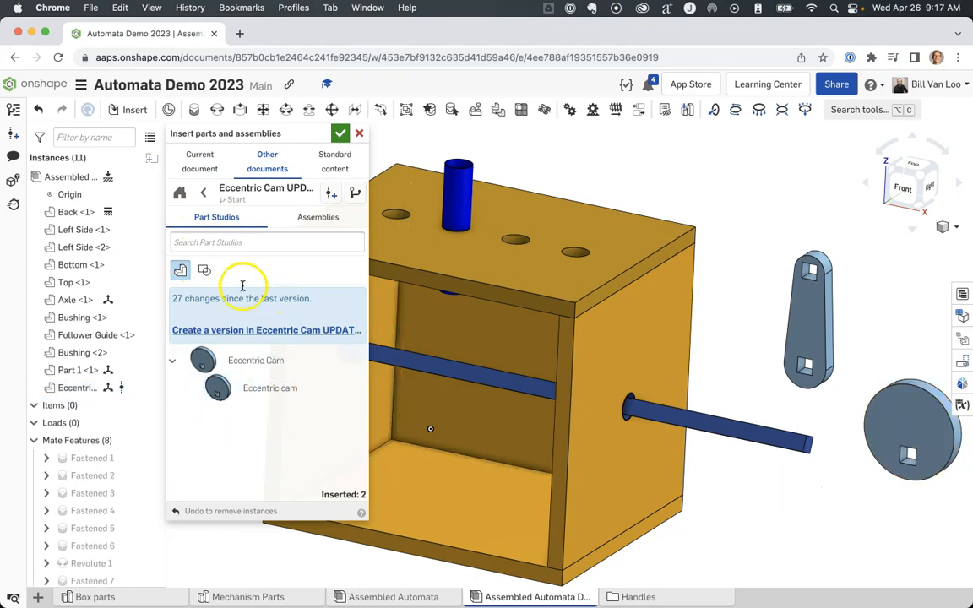
Search the other documents for "follower point" and insert the Follower part from Follower with Point Edge below the cam and axle.
{"action": "left_click", "coordinate": [205, 190]}
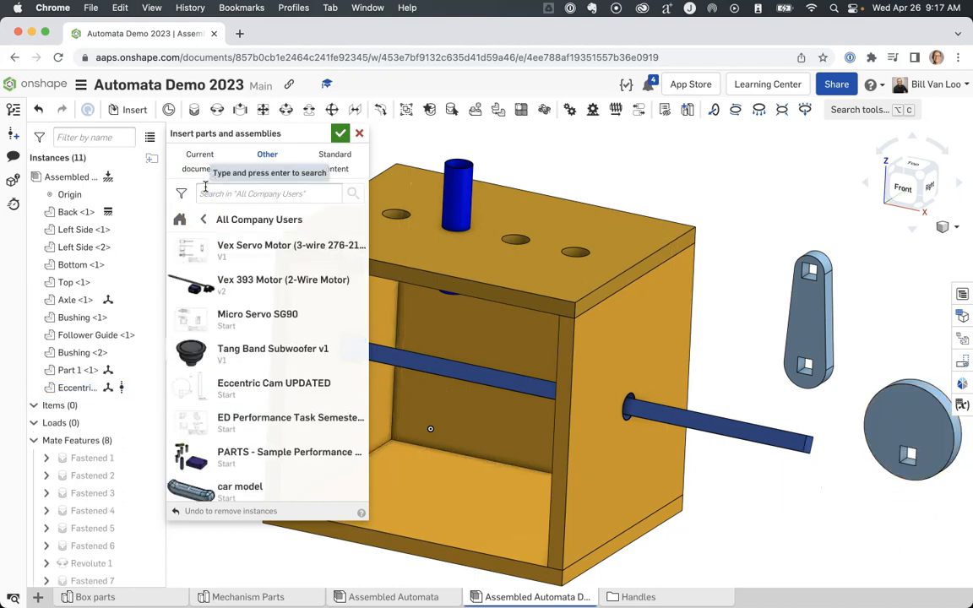
{"action": "left_click", "coordinate": [236, 194]}
{"action": "type", "text": "follower pi"}
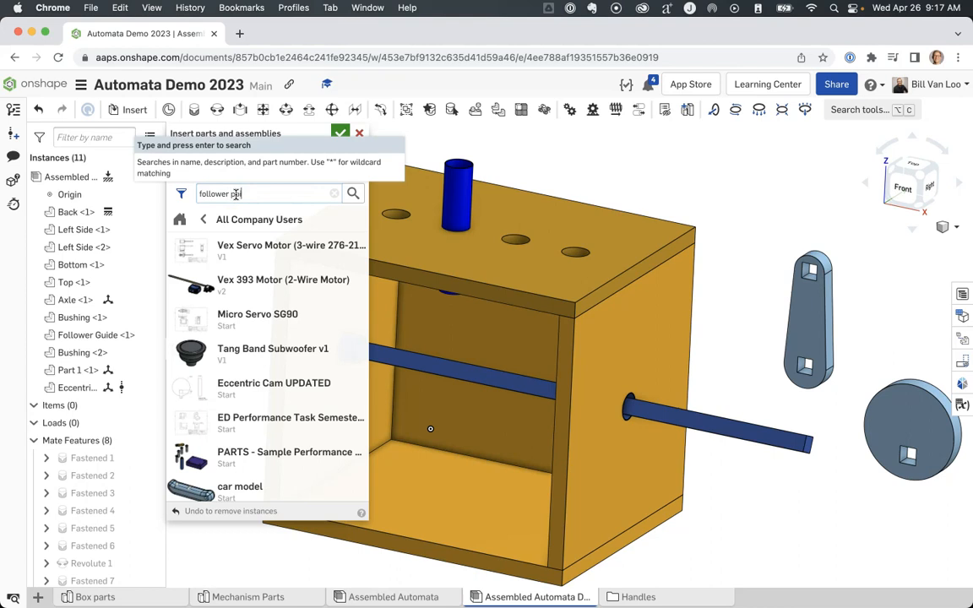
{"action": "key", "text": "Return"}
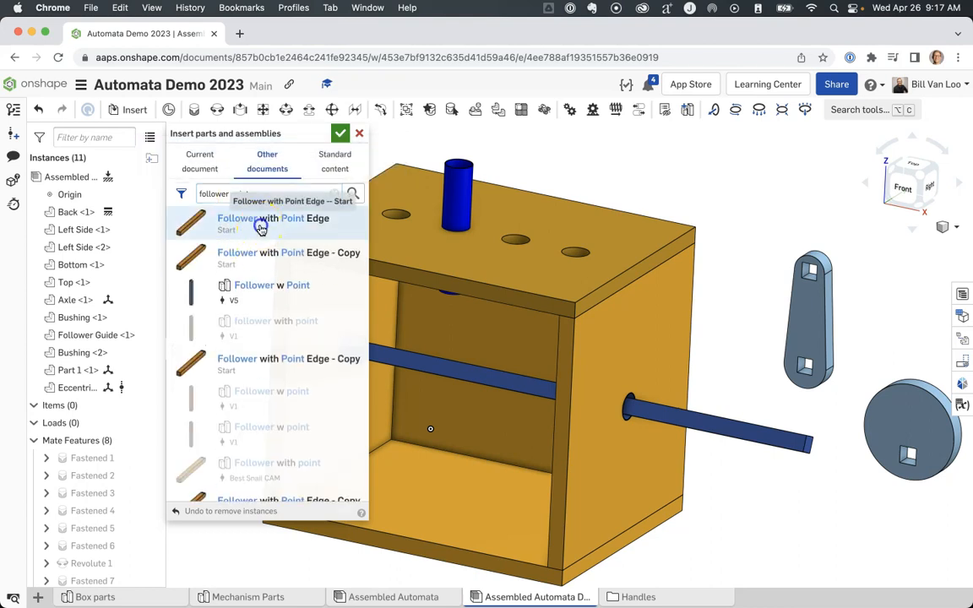
{"action": "left_click", "coordinate": [257, 216]}
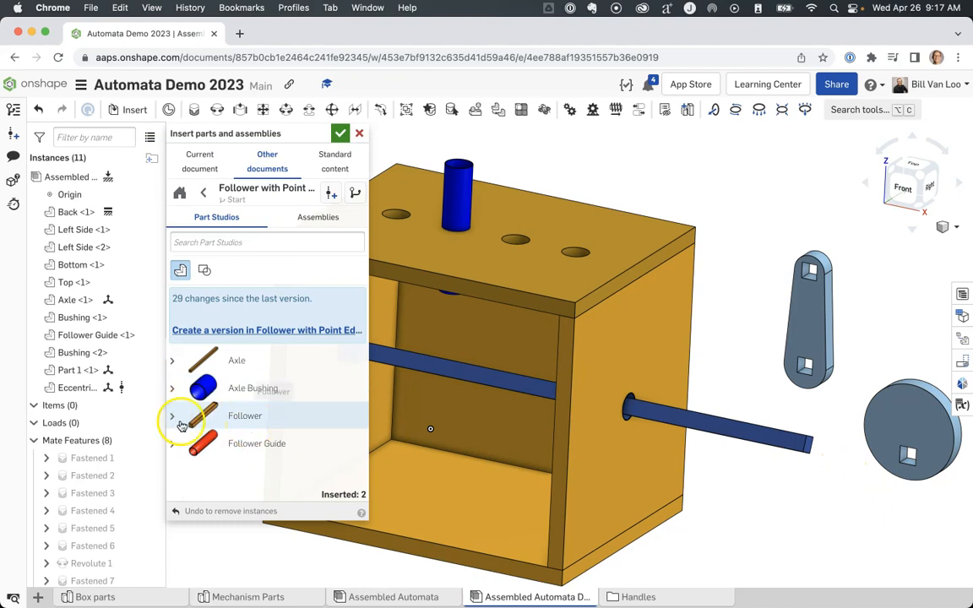
{"action": "left_click", "coordinate": [173, 418]}
{"action": "left_click", "coordinate": [245, 438]}
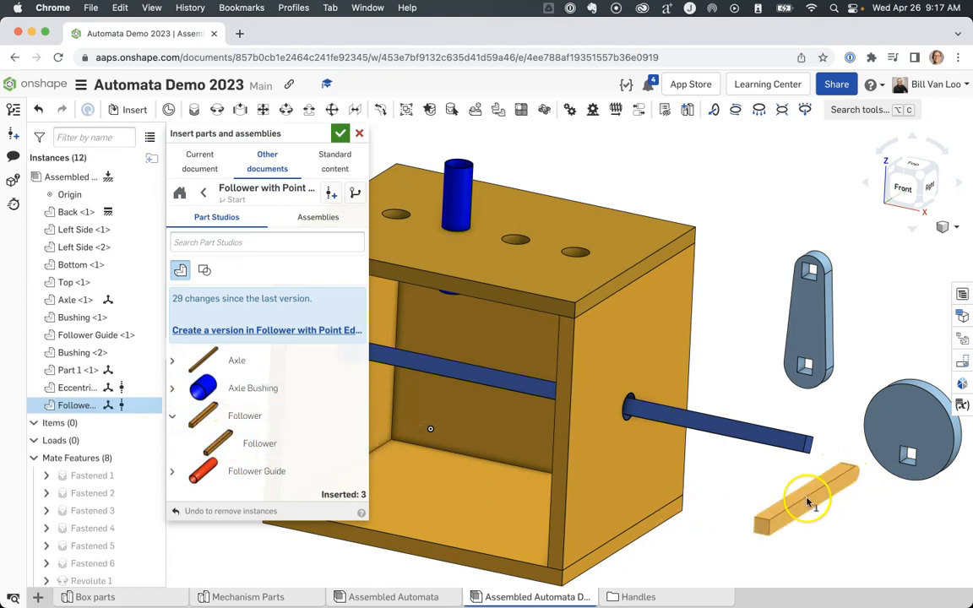
{"action": "left_click", "coordinate": [807, 500]}
{"action": "left_click", "coordinate": [340, 132]}
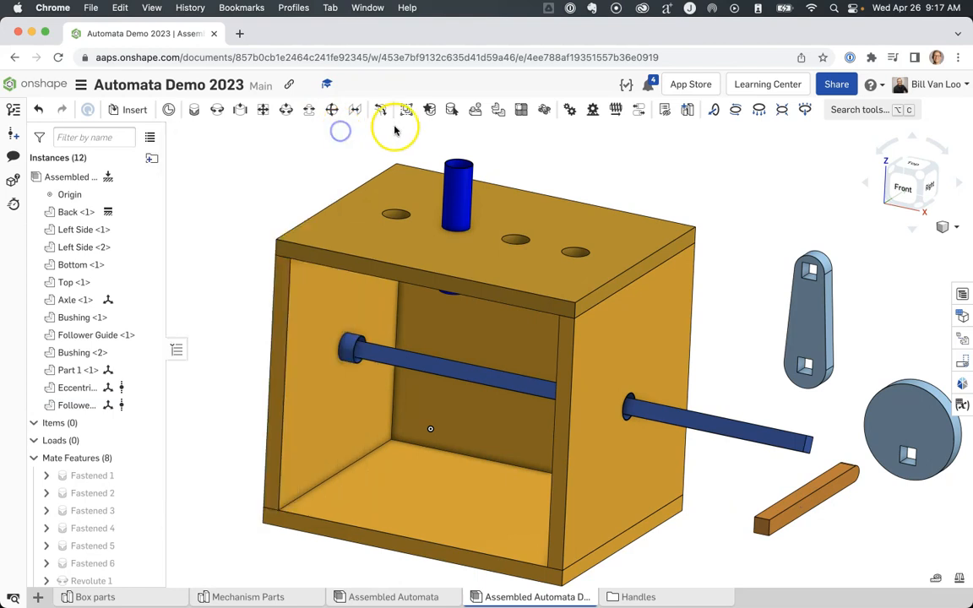
Pull on the follower guide to check that it is held in the box's top.
{"action": "right_click_drag", "start_coordinate": [722, 196], "coordinate": [712, 194]}
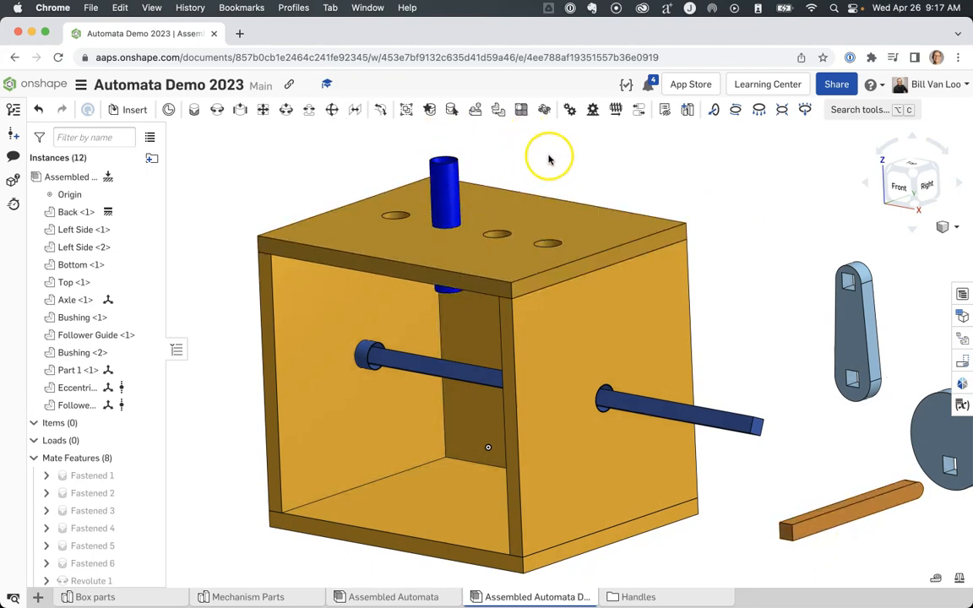
{"action": "middle_click_drag", "start_coordinate": [550, 159], "coordinate": [553, 191]}
{"action": "scroll", "coordinate": [553, 190], "scroll_direction": "down", "scroll_amount": 2}
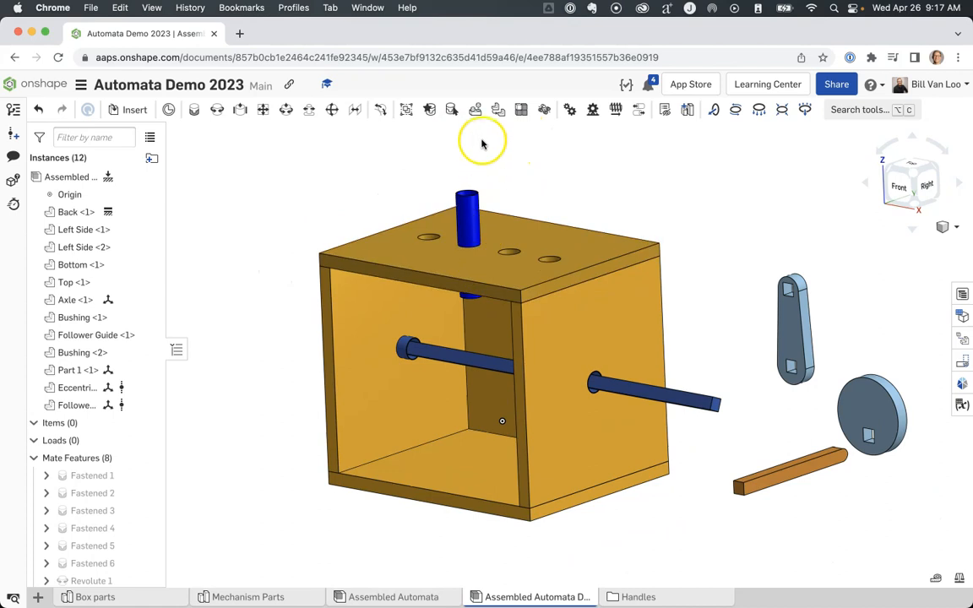
{"action": "left_click", "coordinate": [468, 197]}
{"action": "left_click_drag", "start_coordinate": [467, 247], "coordinate": [470, 209]}
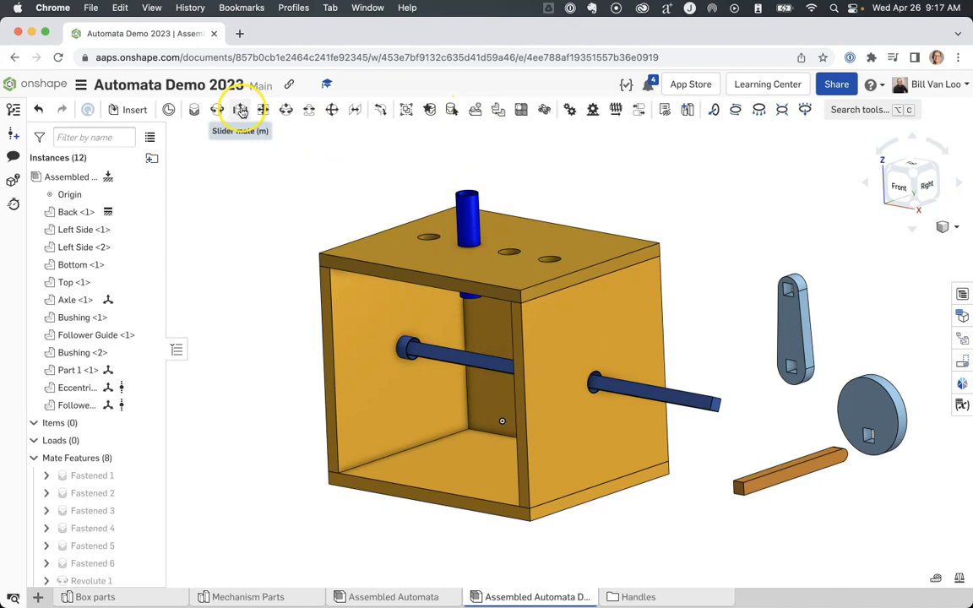
Add a Slider mate between the follower guide's top end and the follower's flat end, flipping the axis so the follower points down.
{"action": "left_click", "coordinate": [240, 113]}
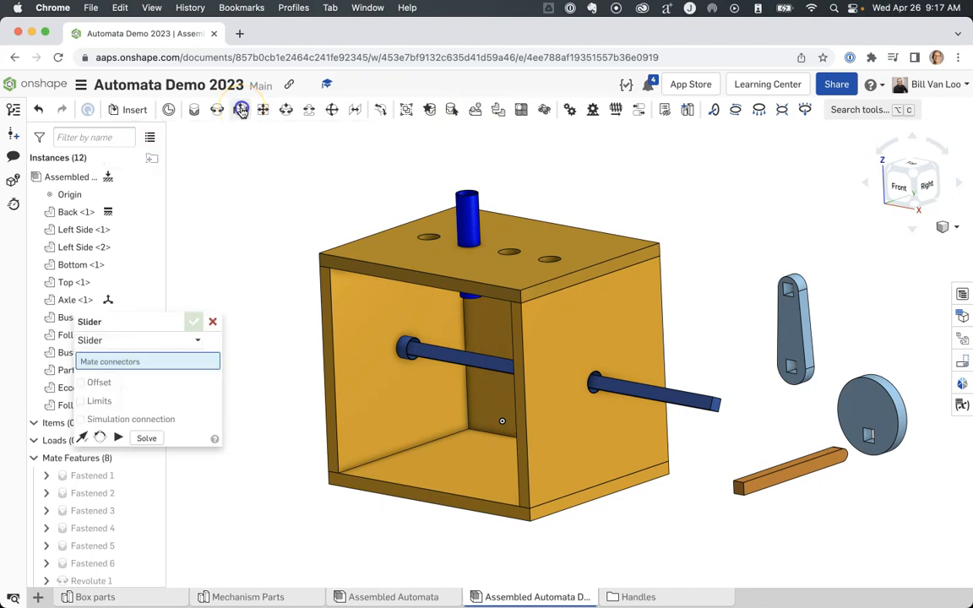
{"action": "right_click_drag", "start_coordinate": [388, 149], "coordinate": [396, 161]}
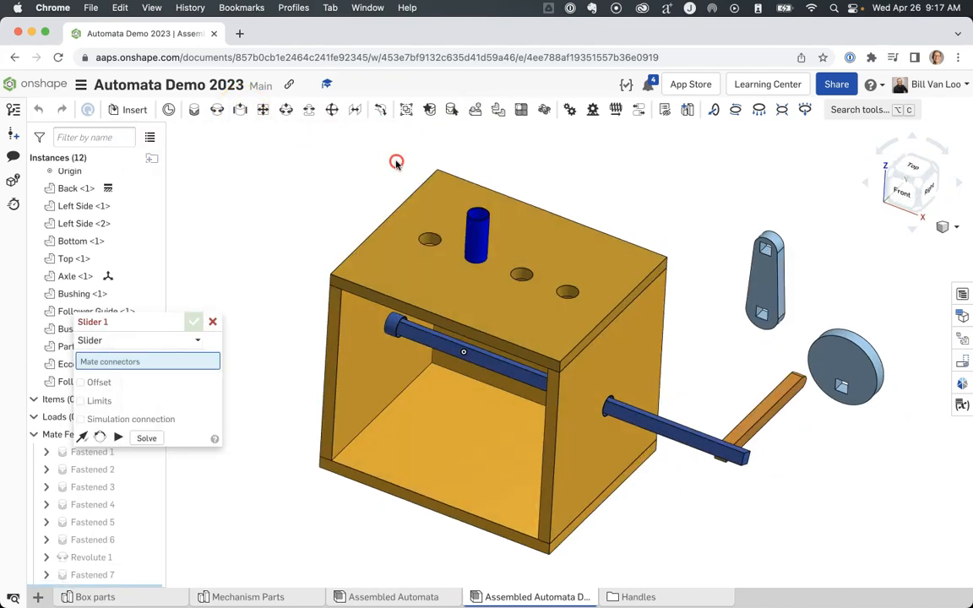
{"action": "scroll", "coordinate": [546, 174], "scroll_direction": "up", "scroll_amount": 3}
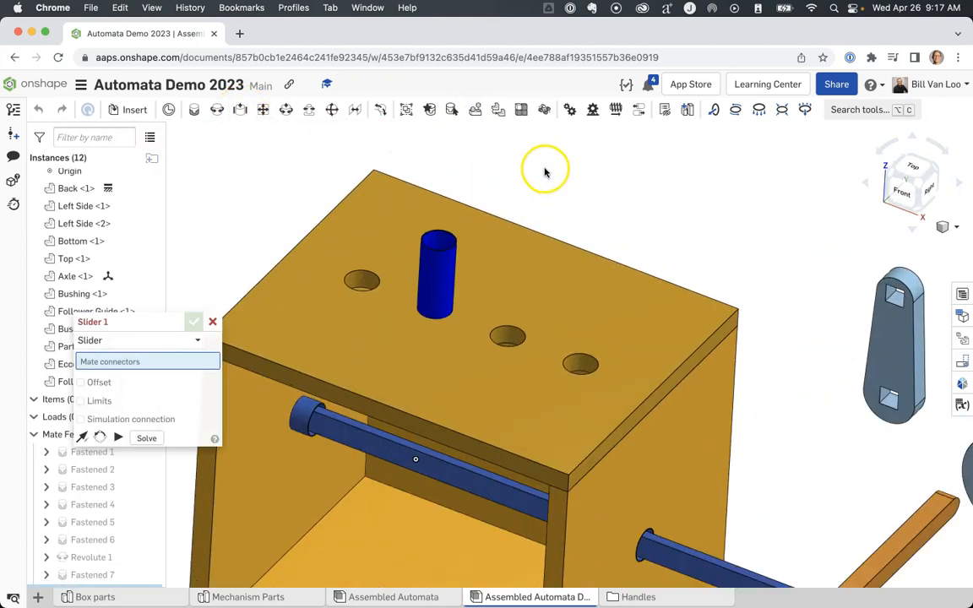
{"action": "left_click", "coordinate": [437, 243]}
{"action": "right_click_drag", "start_coordinate": [778, 452], "coordinate": [816, 475]}
{"action": "middle_click_drag", "start_coordinate": [821, 571], "coordinate": [773, 302]}
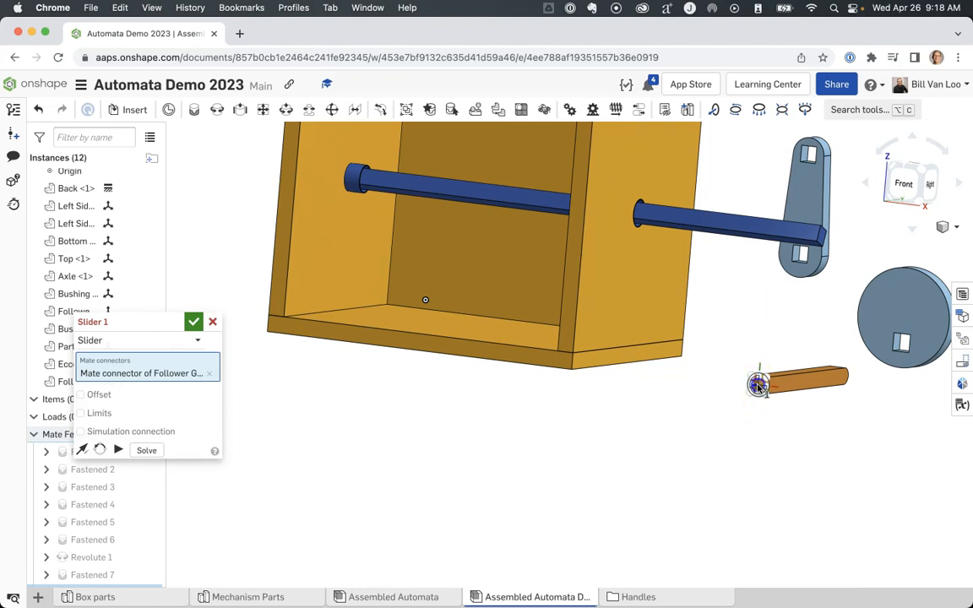
{"action": "left_click", "coordinate": [759, 384]}
{"action": "middle_click_drag", "start_coordinate": [735, 288], "coordinate": [688, 369]}
{"action": "right_click_drag", "start_coordinate": [581, 188], "coordinate": [568, 200]}
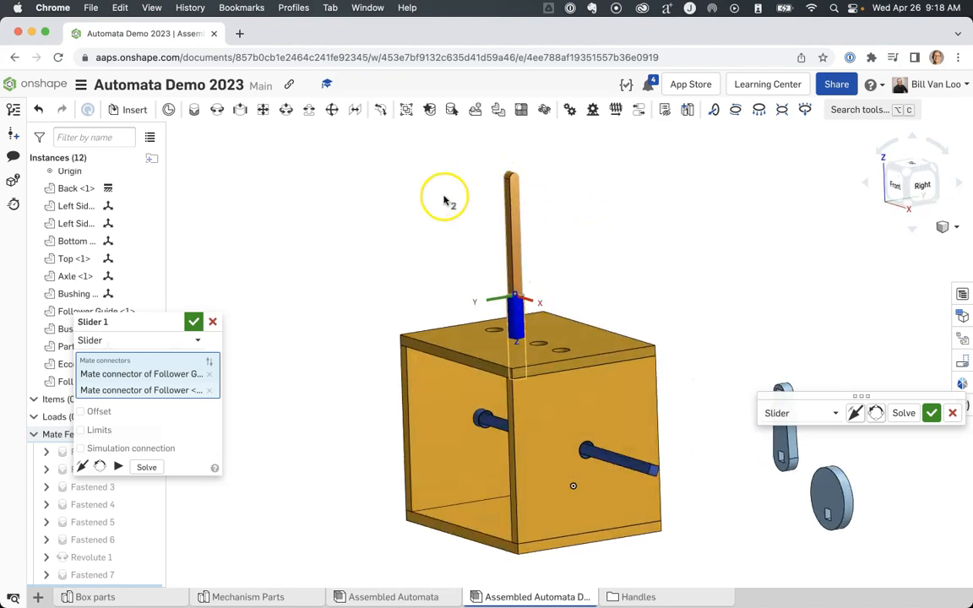
{"action": "left_click", "coordinate": [78, 466]}
{"action": "mouse_move", "coordinate": [728, 297]}
{"action": "right_mouse_down"}
{"action": "mouse_move", "coordinate": [750, 296]}
{"action": "mouse_move", "coordinate": [739, 296]}
{"action": "right_mouse_up"}
{"action": "left_click", "coordinate": [194, 322]}
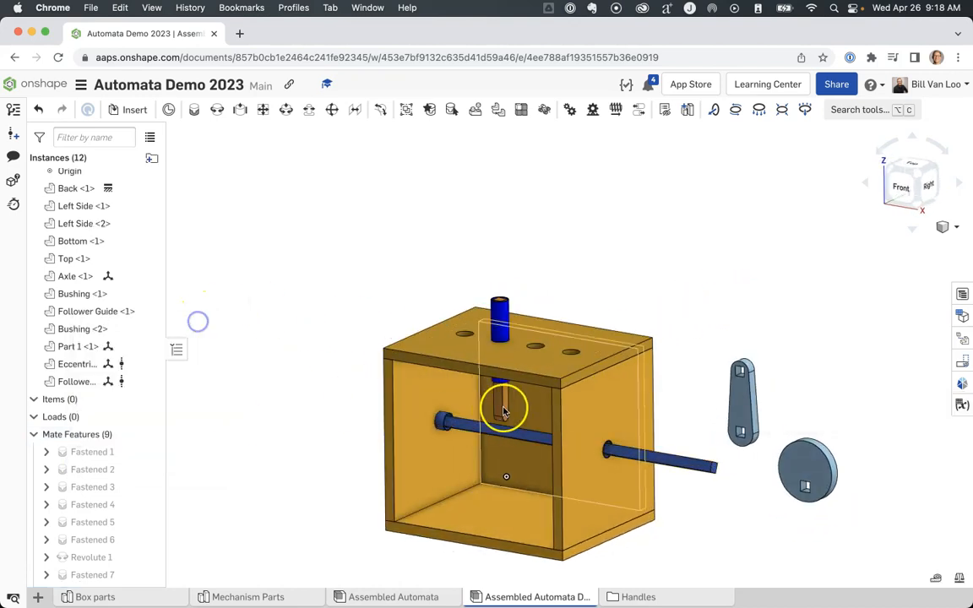
Examine the follower's rounded lower end above the axle.
{"action": "scroll", "coordinate": [521, 424], "scroll_direction": "up", "scroll_amount": 10}
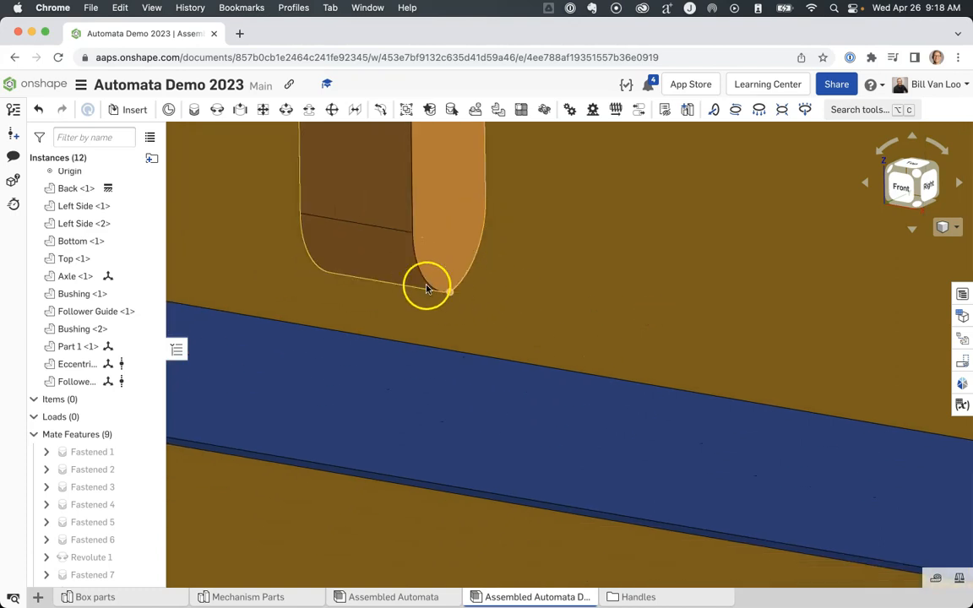
{"action": "right_click_drag", "start_coordinate": [629, 294], "coordinate": [250, 230]}
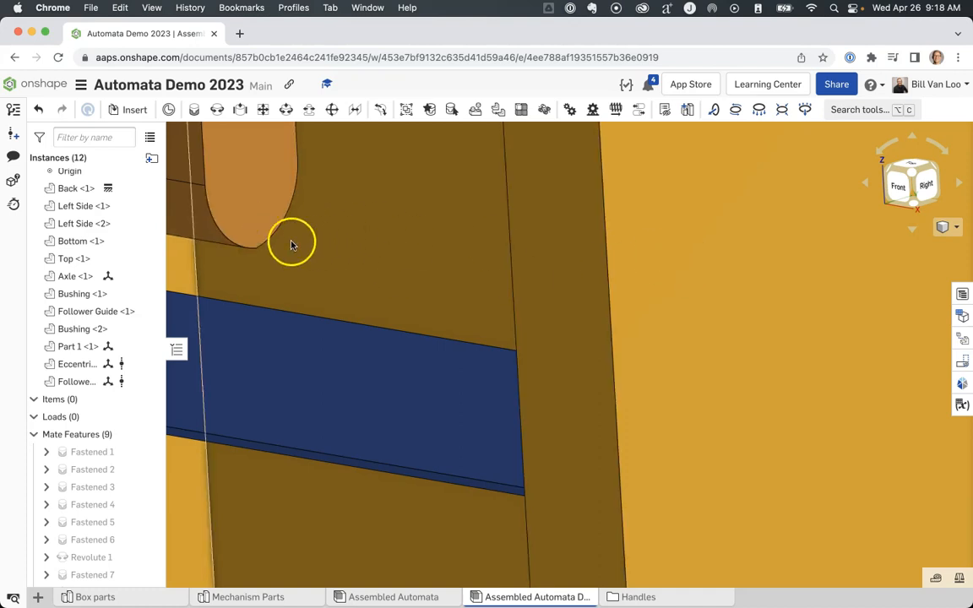
{"action": "right_click_drag", "start_coordinate": [300, 245], "coordinate": [366, 244]}
{"action": "scroll", "coordinate": [367, 244], "scroll_direction": "down", "scroll_amount": 10}
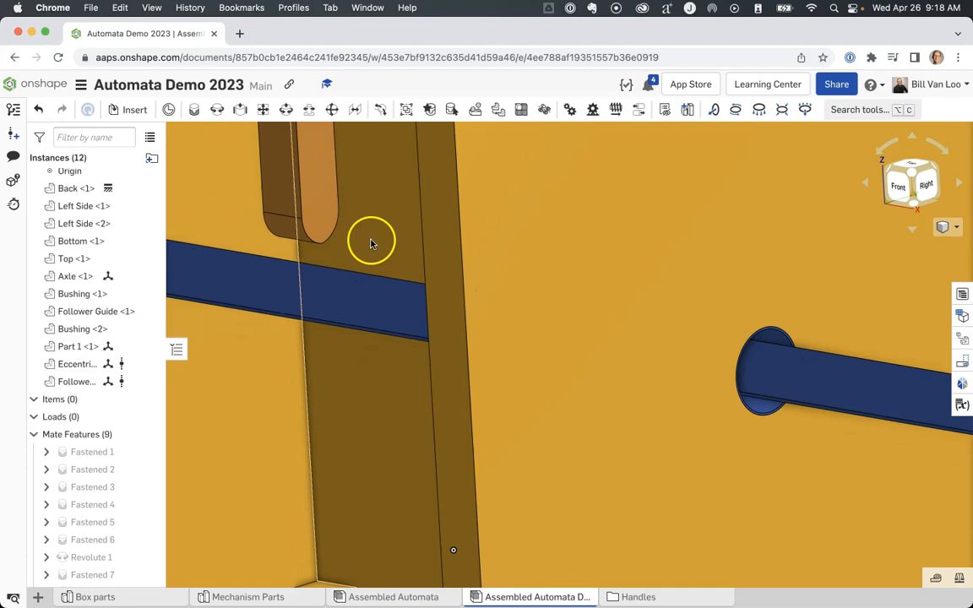
{"action": "scroll", "coordinate": [437, 307], "scroll_direction": "down", "scroll_amount": 5}
Slide the follower up through its guide and turn the axle to check how both parts move.
{"action": "right_click_drag", "start_coordinate": [495, 330], "coordinate": [506, 330]}
{"action": "left_click", "coordinate": [377, 289]}
{"action": "left_click_drag", "start_coordinate": [378, 289], "coordinate": [392, 262]}
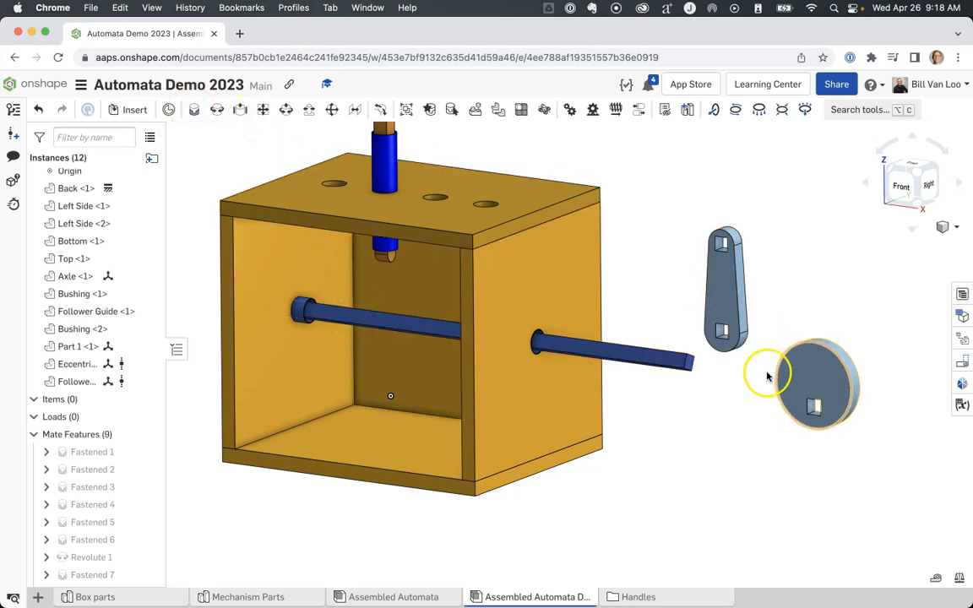
{"action": "left_click_drag", "start_coordinate": [635, 357], "coordinate": [634, 386]}
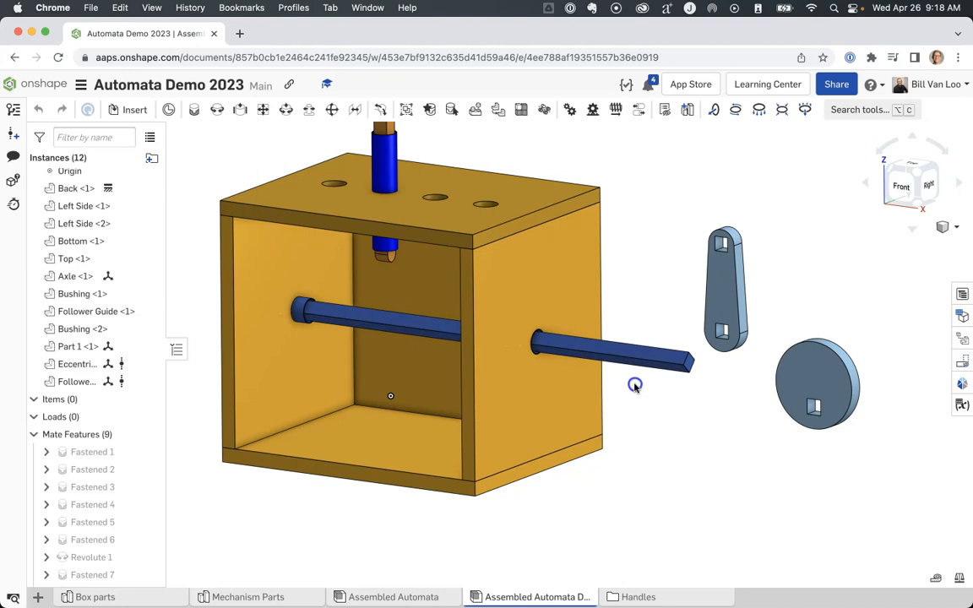
Begin a Fastened mate, trying the axle's square end face as its first connector and removing that selection.
{"action": "left_click", "coordinate": [194, 109]}
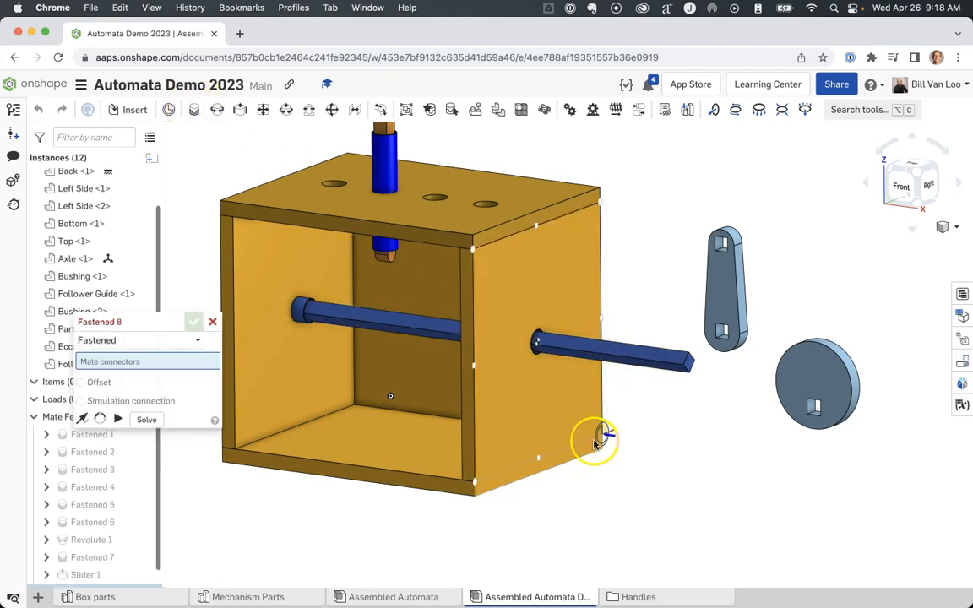
{"action": "right_click_drag", "start_coordinate": [597, 441], "coordinate": [660, 436]}
{"action": "scroll", "coordinate": [616, 355], "scroll_direction": "up", "scroll_amount": 5}
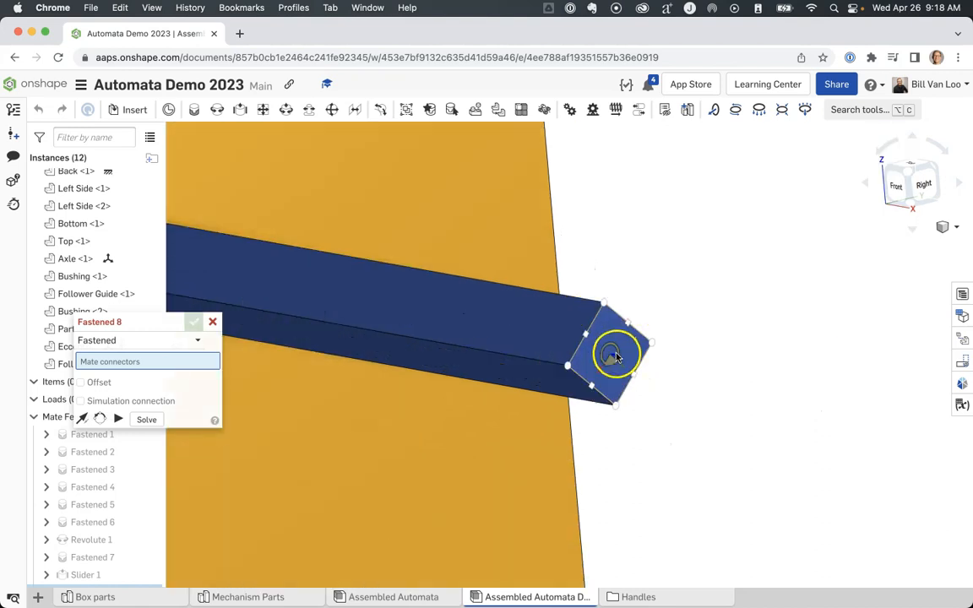
{"action": "left_click", "coordinate": [612, 355]}
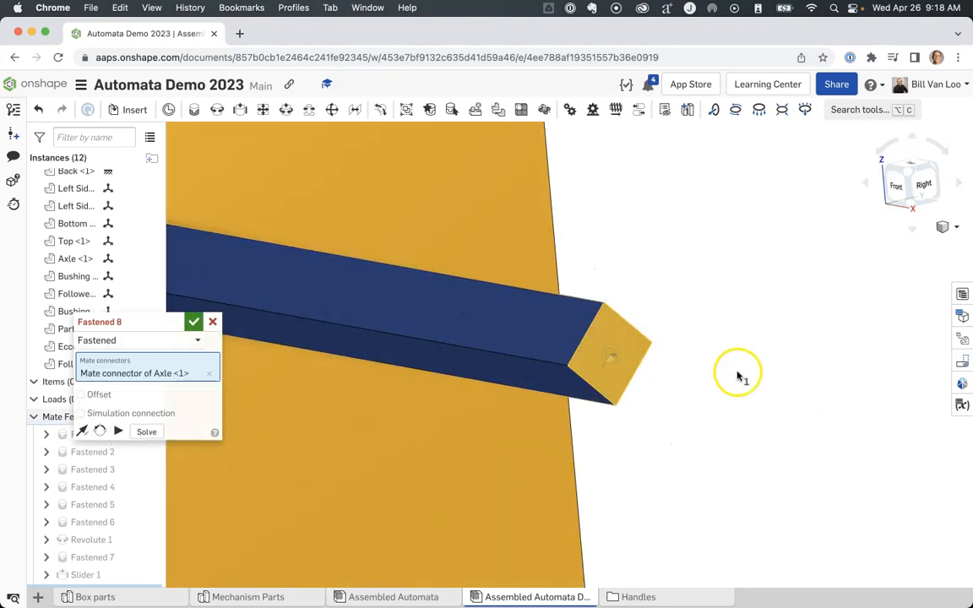
{"action": "scroll", "coordinate": [739, 380], "scroll_direction": "down", "scroll_amount": 5}
{"action": "scroll", "coordinate": [736, 376], "scroll_direction": "up", "scroll_amount": 5}
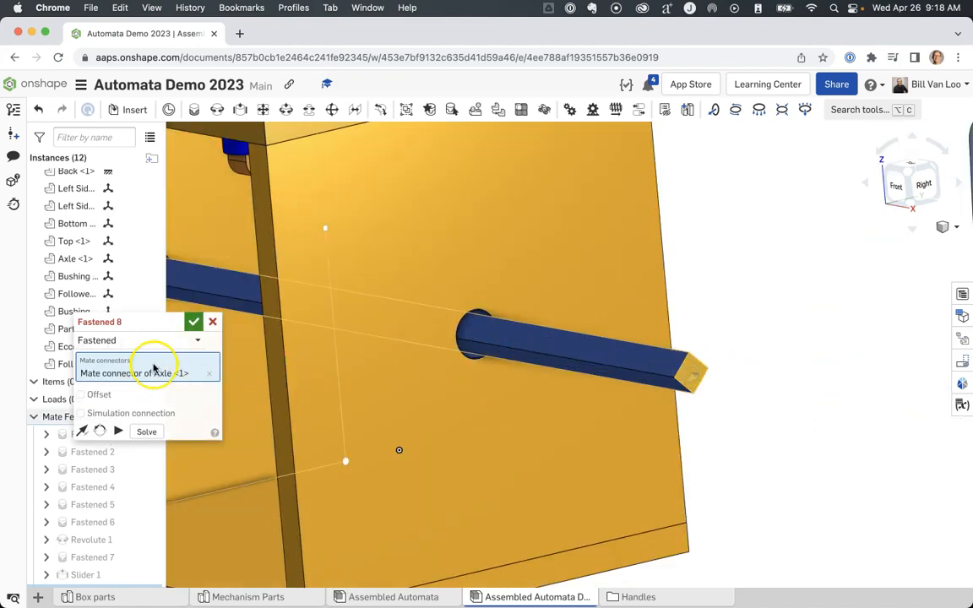
{"action": "left_click", "coordinate": [210, 374]}
Fasten an inner side face of the eccentric cam's square hole to the axle's flat side at its outer end.
{"action": "right_click_drag", "start_coordinate": [763, 456], "coordinate": [784, 455]}
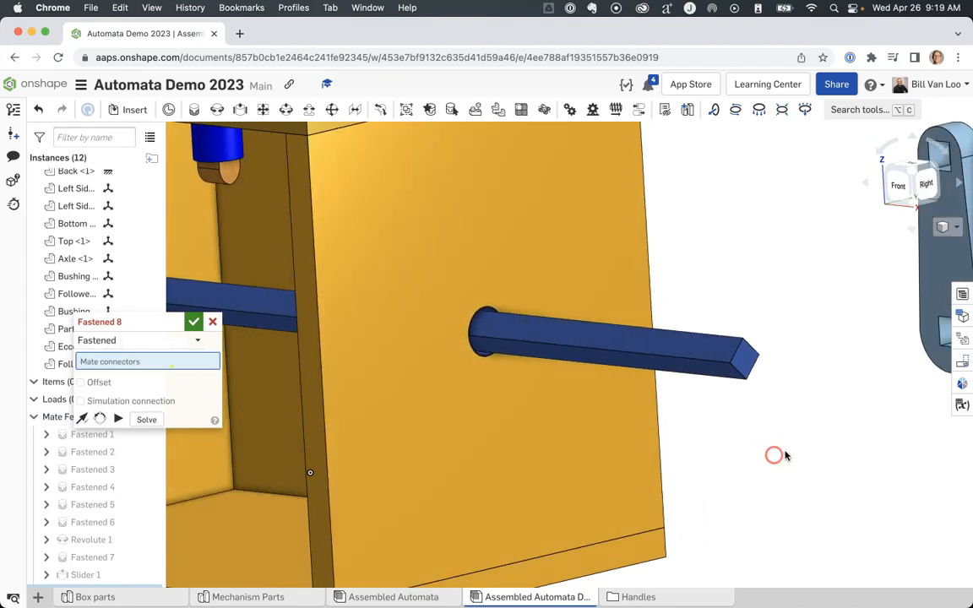
{"action": "middle_click_drag", "start_coordinate": [784, 455], "coordinate": [482, 395]}
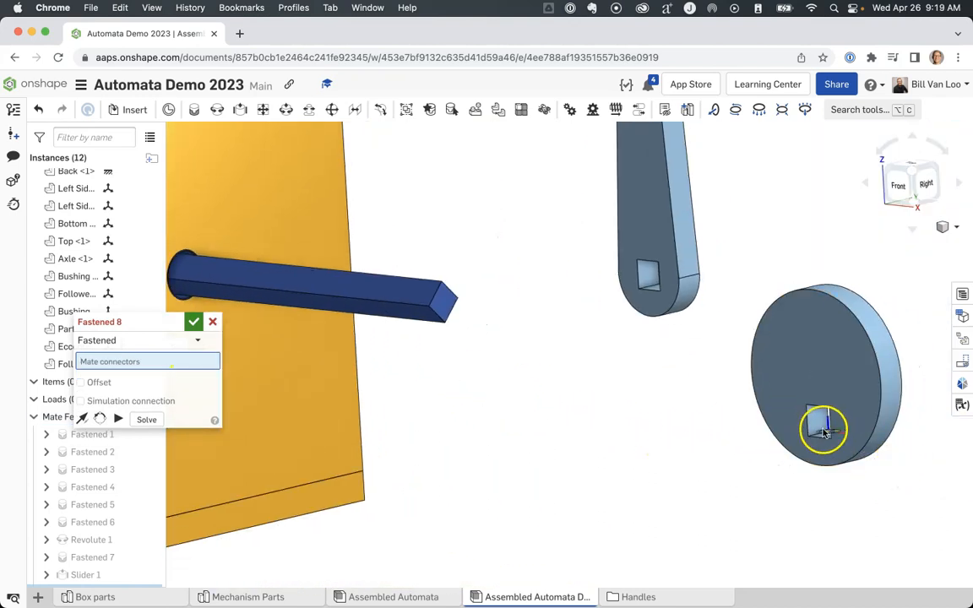
{"action": "right_click_drag", "start_coordinate": [886, 491], "coordinate": [769, 517]}
{"action": "scroll", "coordinate": [770, 518], "scroll_direction": "up", "scroll_amount": 2}
{"action": "middle_click_drag", "start_coordinate": [804, 510], "coordinate": [788, 355]}
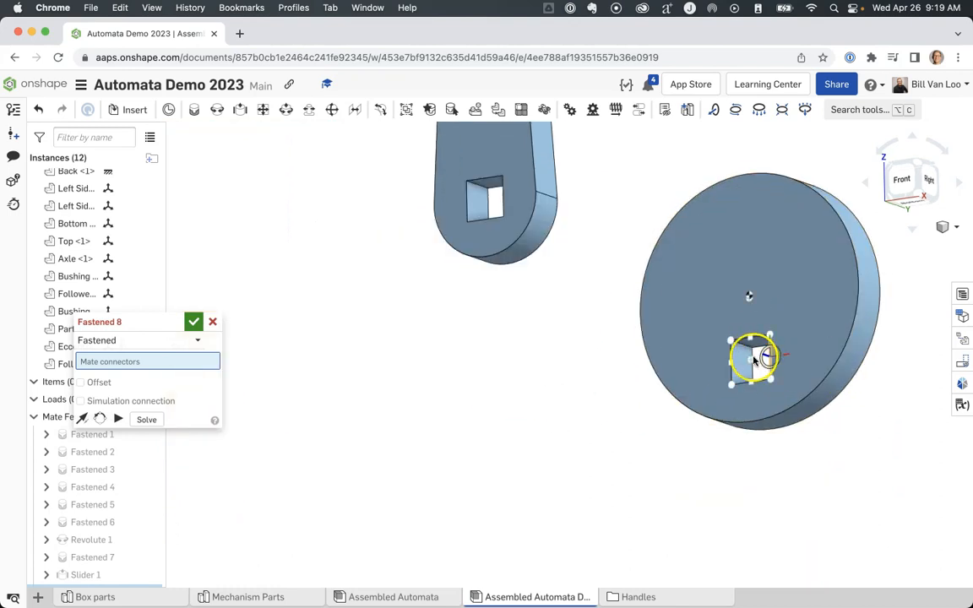
{"action": "right_click_drag", "start_coordinate": [837, 405], "coordinate": [862, 354]}
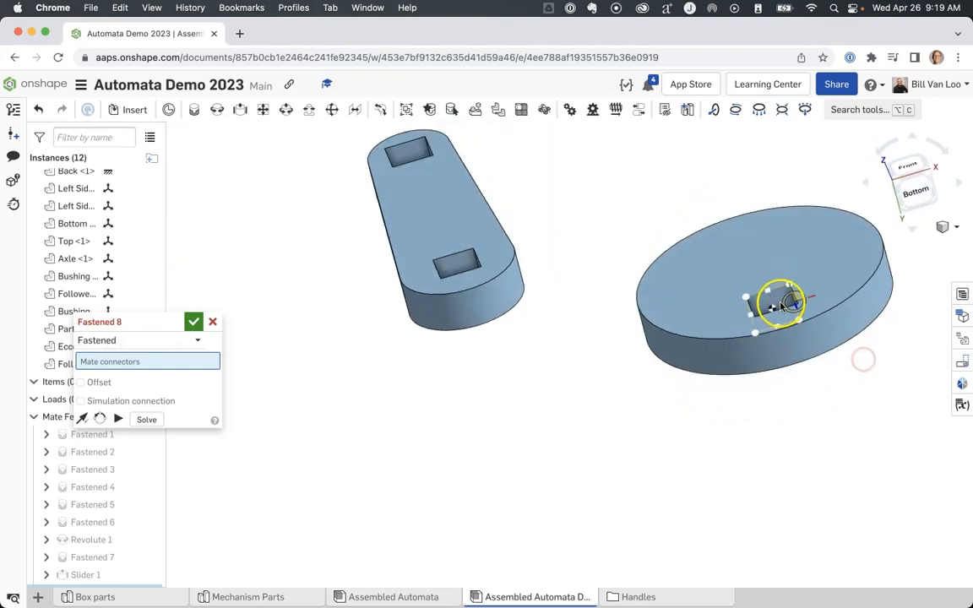
{"action": "right_click_drag", "start_coordinate": [864, 306], "coordinate": [848, 373]}
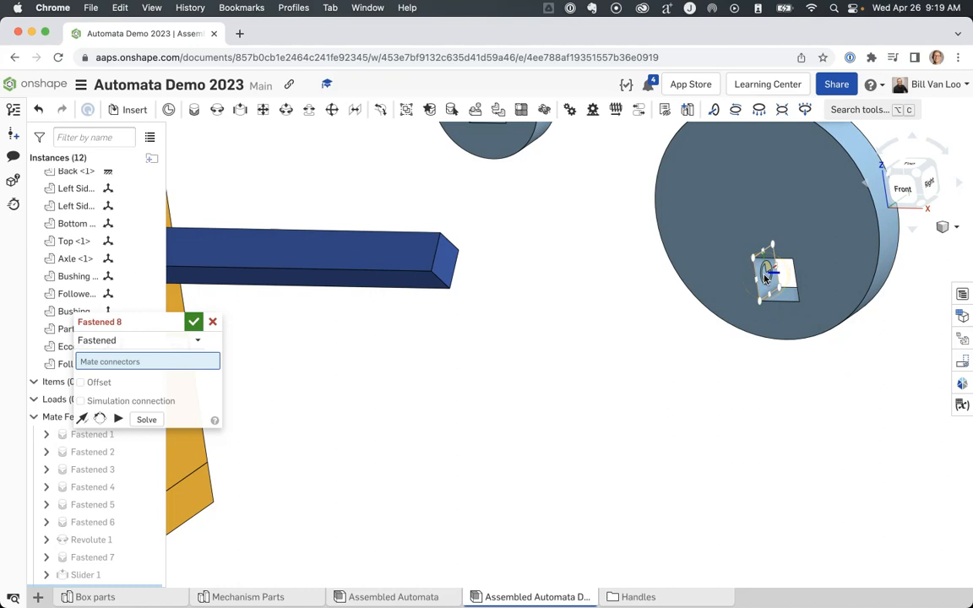
{"action": "left_click", "coordinate": [765, 277]}
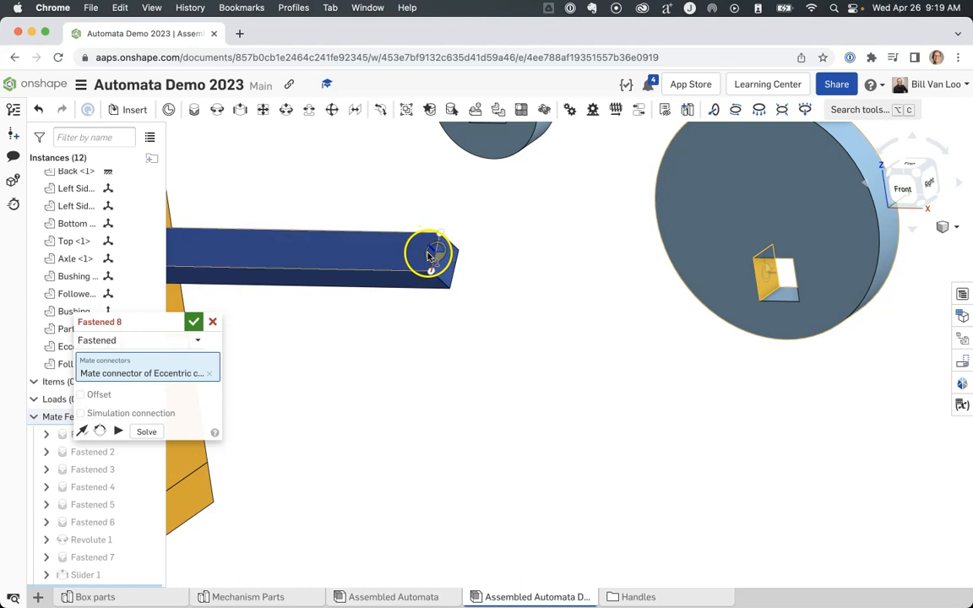
{"action": "left_click", "coordinate": [429, 255]}
{"action": "left_click", "coordinate": [581, 280]}
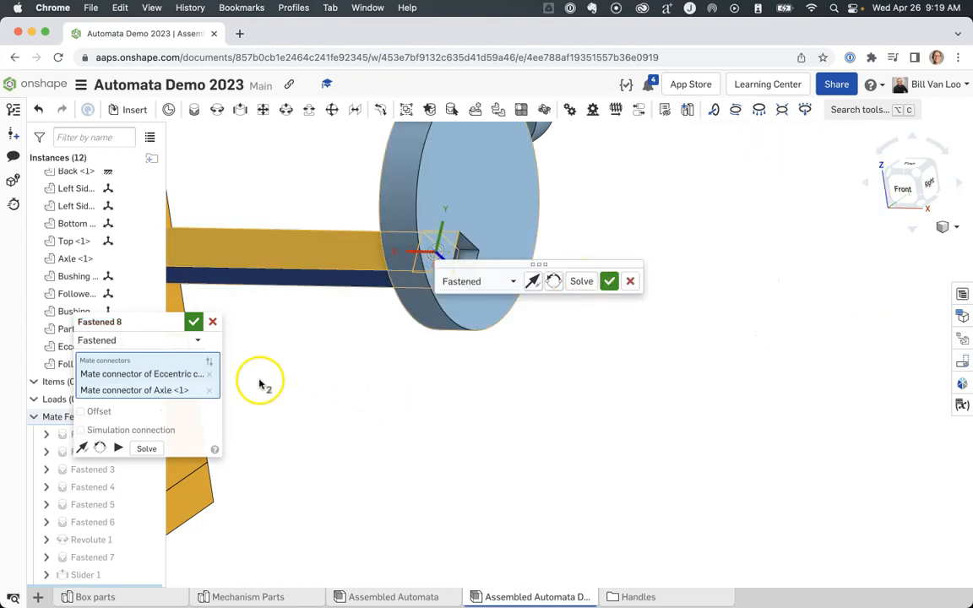
Enable the offset for the cam's Fastened mate and set its X distance to 3 in.
{"action": "left_click", "coordinate": [82, 411]}
{"action": "left_click", "coordinate": [902, 189]}
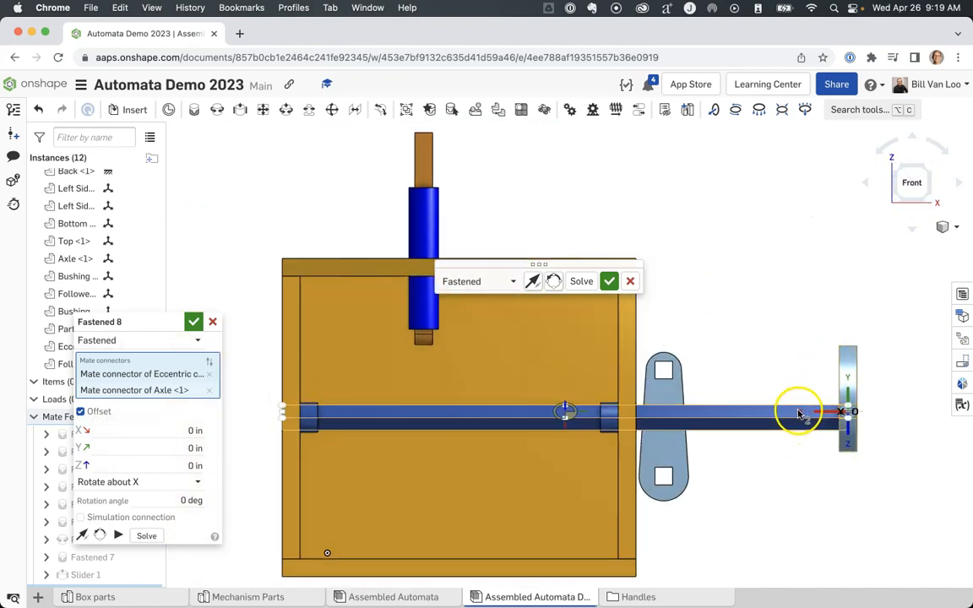
{"action": "scroll", "coordinate": [807, 416], "scroll_direction": "up", "scroll_amount": 3}
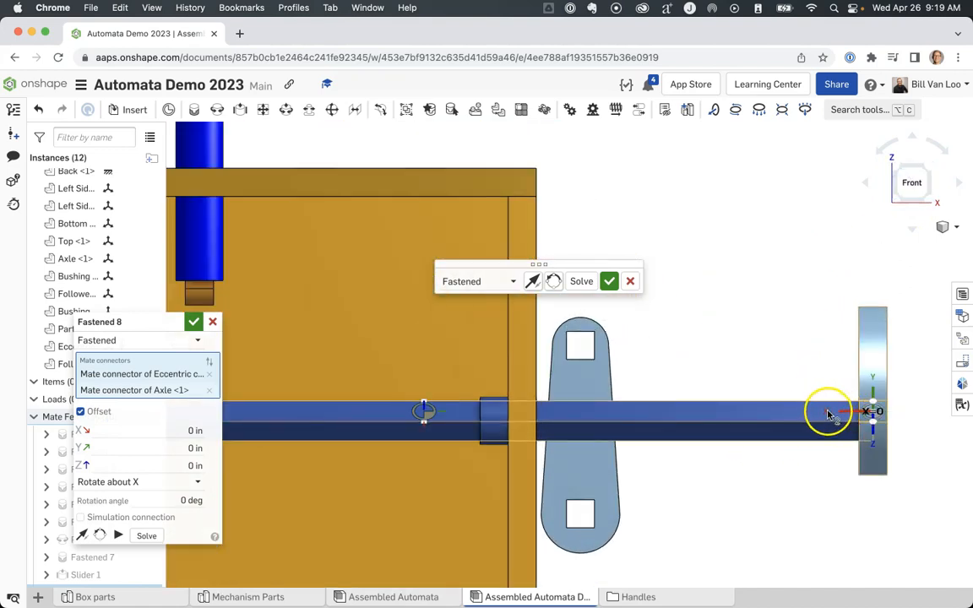
{"action": "scroll", "coordinate": [741, 367], "scroll_direction": "down", "scroll_amount": 3}
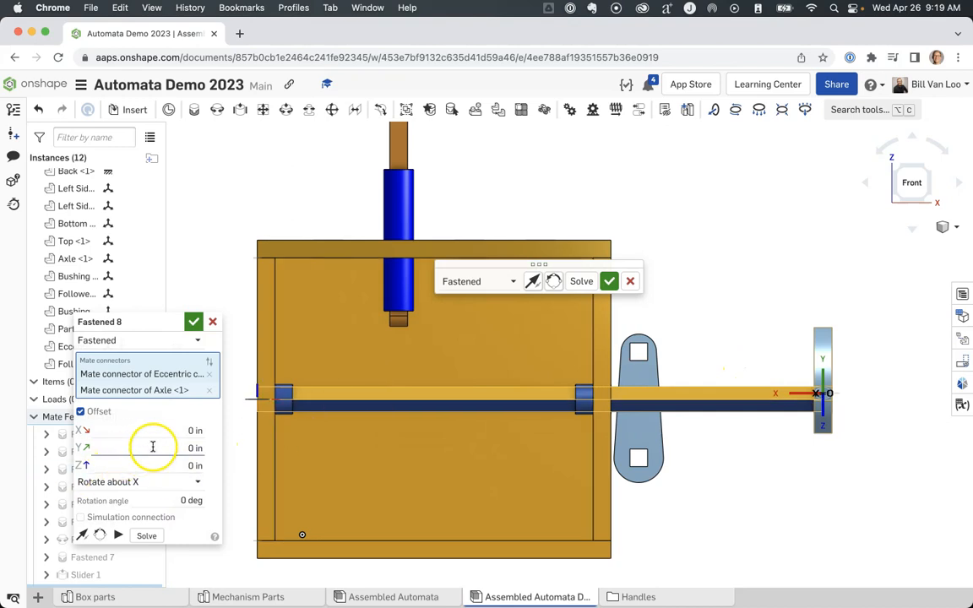
{"action": "left_click", "coordinate": [160, 433]}
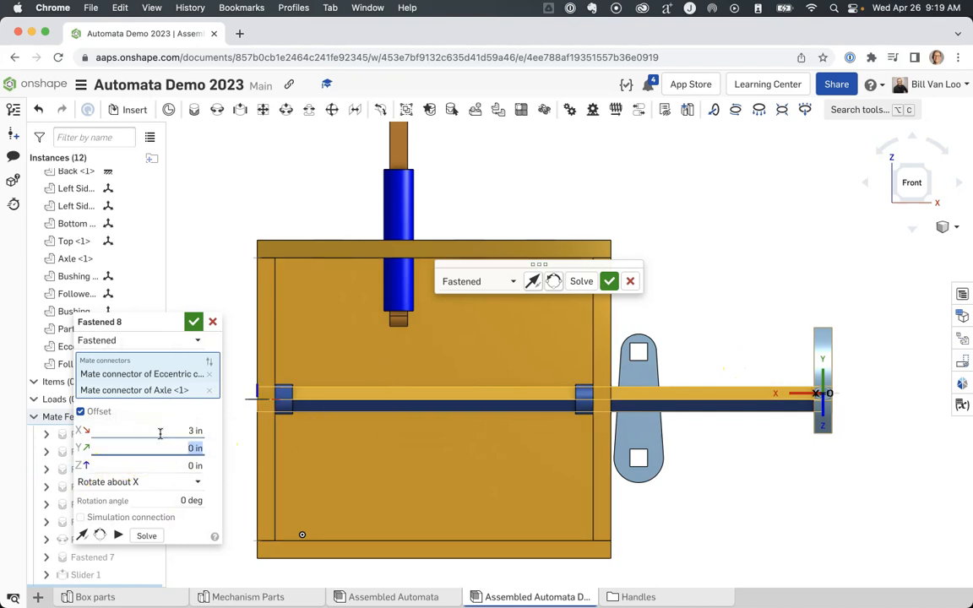
{"action": "left_click", "coordinate": [166, 434]}
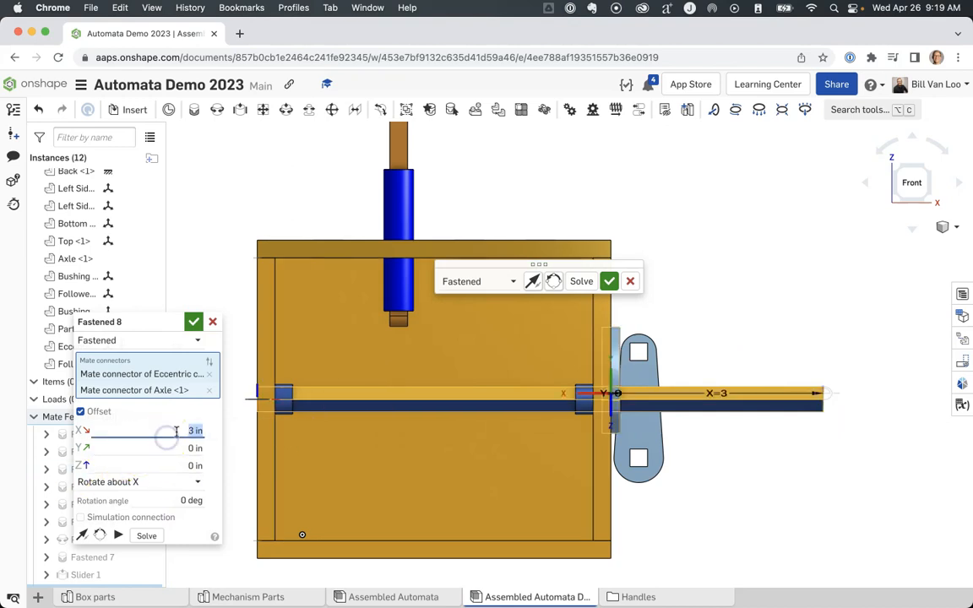
Set the cam mate's X offset to 6 in, placing the cam beneath the follower, and accept the mate.
{"action": "right_click_drag", "start_coordinate": [275, 466], "coordinate": [299, 469]}
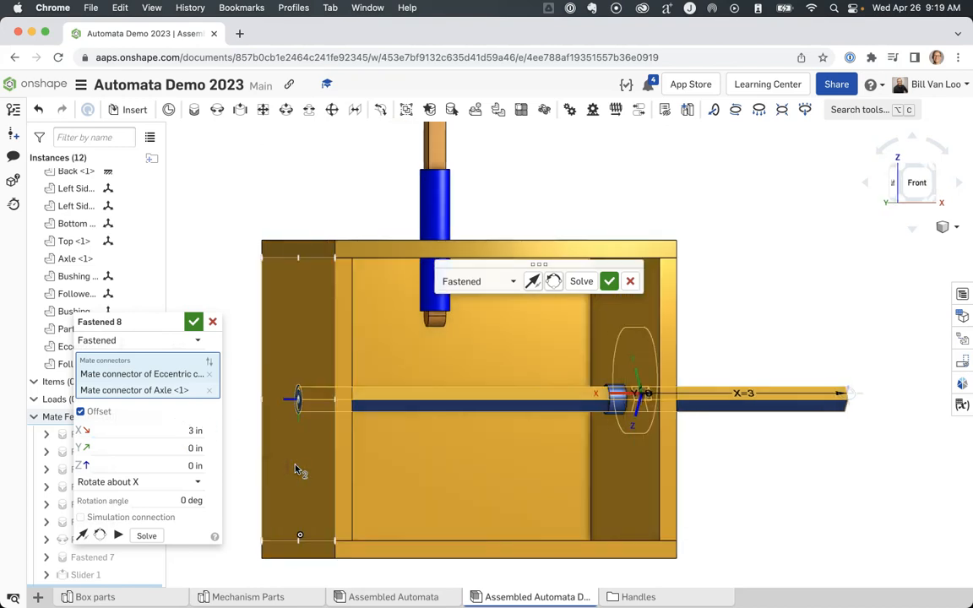
{"action": "left_click", "coordinate": [196, 430]}
{"action": "key", "text": "BackSpace"}
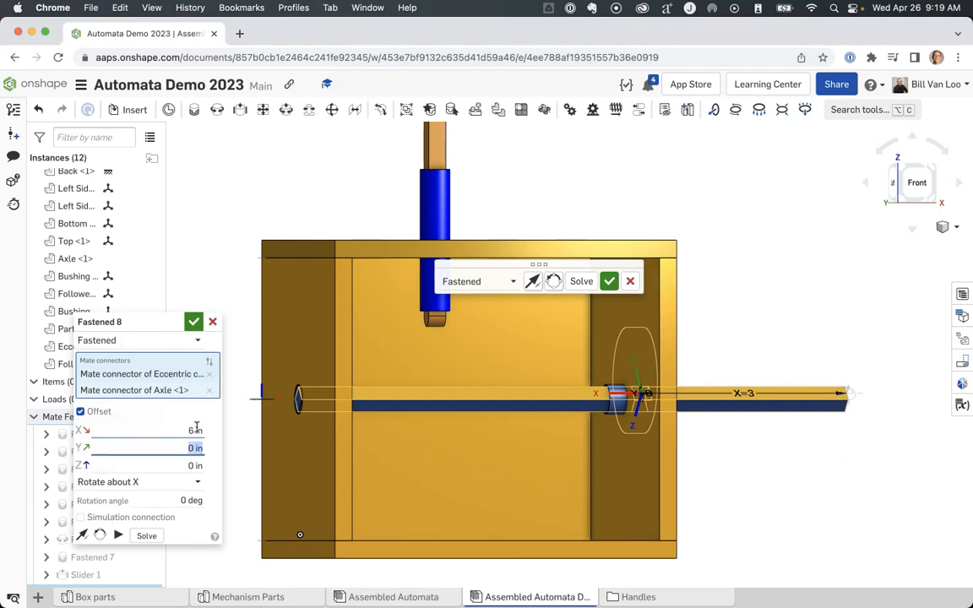
{"action": "left_click", "coordinate": [917, 183]}
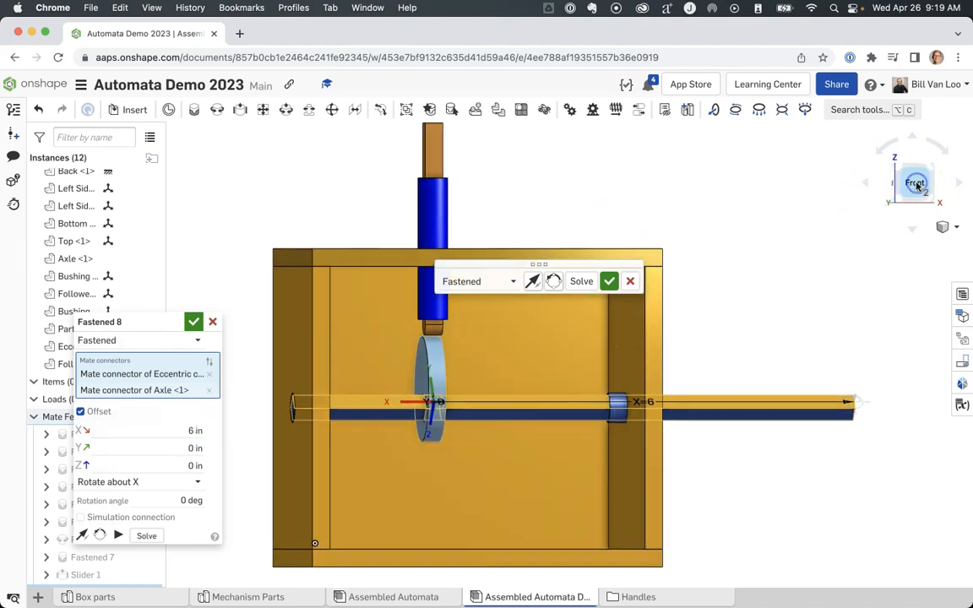
{"action": "left_click", "coordinate": [195, 323]}
Turn the axle to check that the eccentric cam rotates with it.
{"action": "mouse_move", "coordinate": [727, 321]}
{"action": "right_mouse_down"}
{"action": "mouse_move", "coordinate": [721, 301]}
{"action": "mouse_move", "coordinate": [714, 306]}
{"action": "right_mouse_up"}
{"action": "left_click_drag", "start_coordinate": [648, 431], "coordinate": [659, 528]}
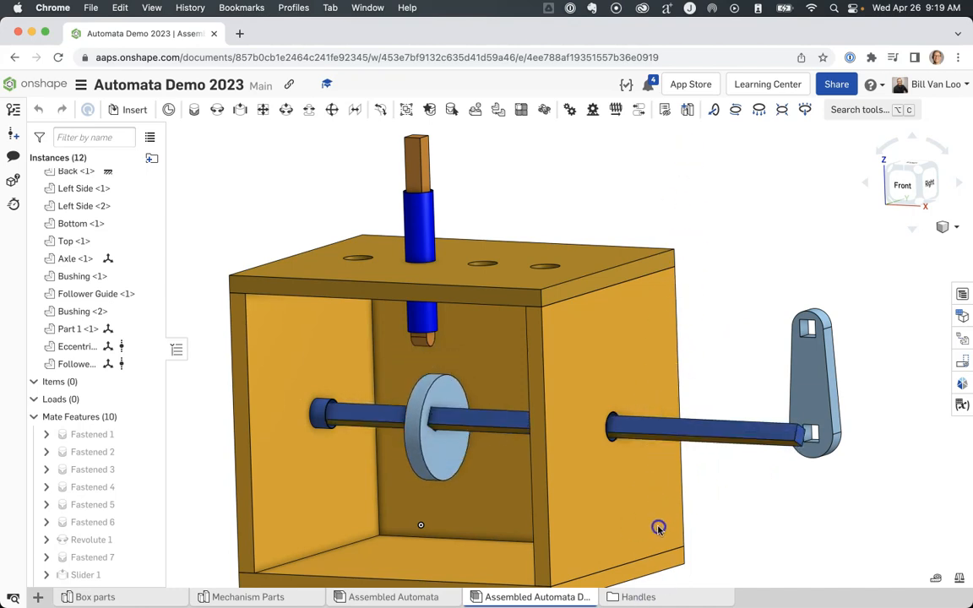
{"action": "left_click", "coordinate": [453, 372]}
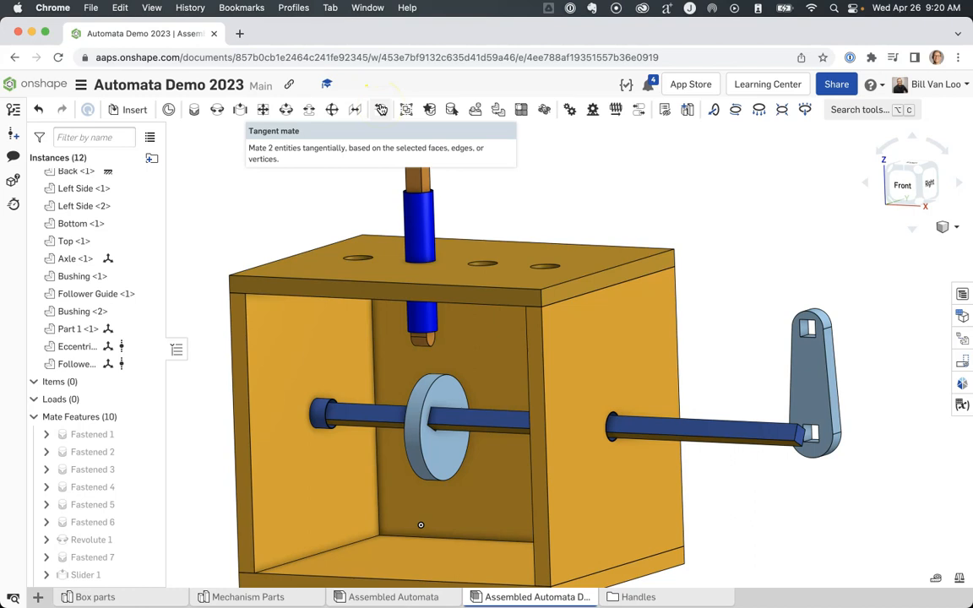
Add a Tangent mate between the eccentric cam's curved outer face and the lower edge of the follower's rounded tip.
{"action": "right_click_drag", "start_coordinate": [428, 347], "coordinate": [437, 311]}
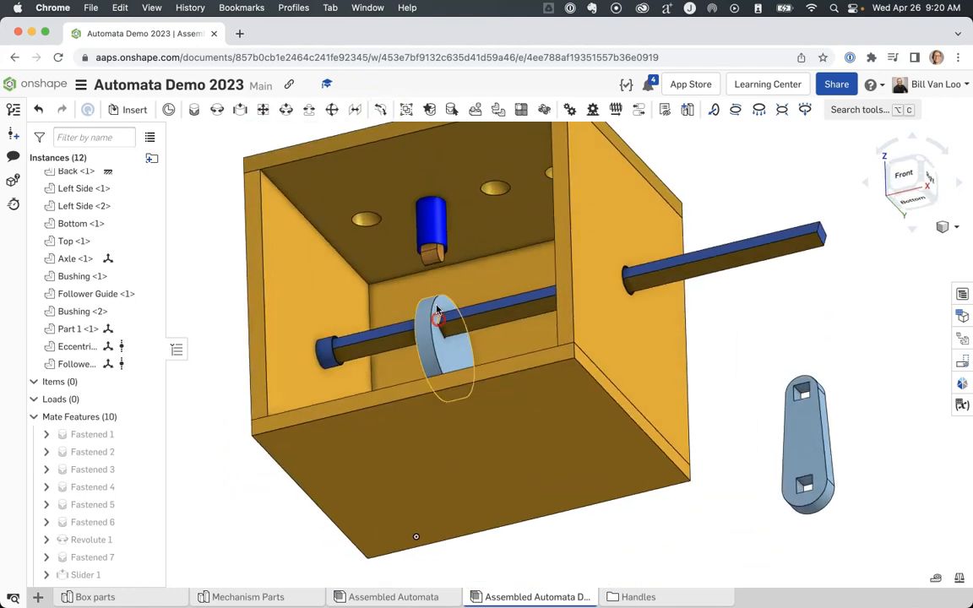
{"action": "scroll", "coordinate": [441, 258], "scroll_direction": "up", "scroll_amount": 10}
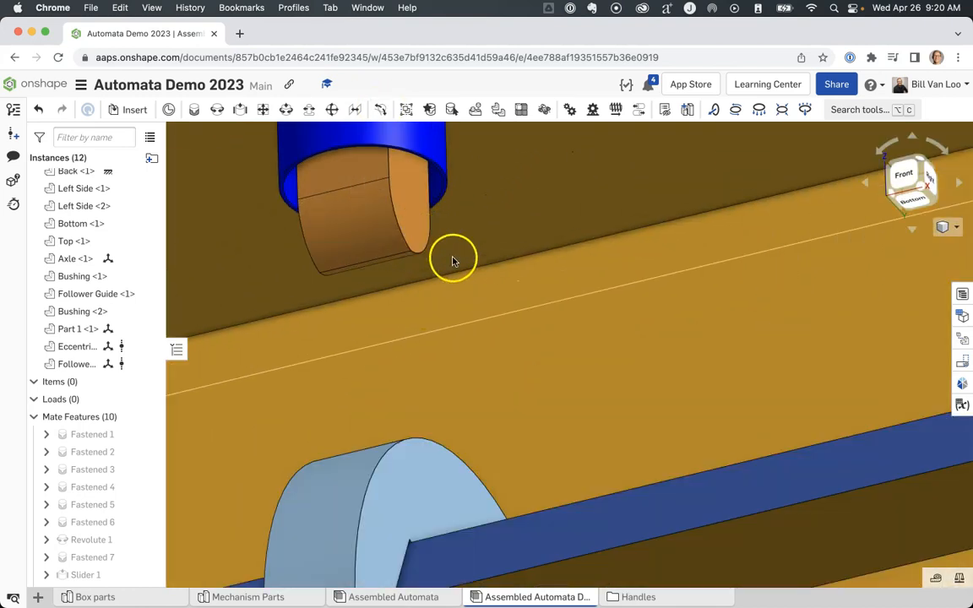
{"action": "scroll", "coordinate": [436, 239], "scroll_direction": "up", "scroll_amount": 6}
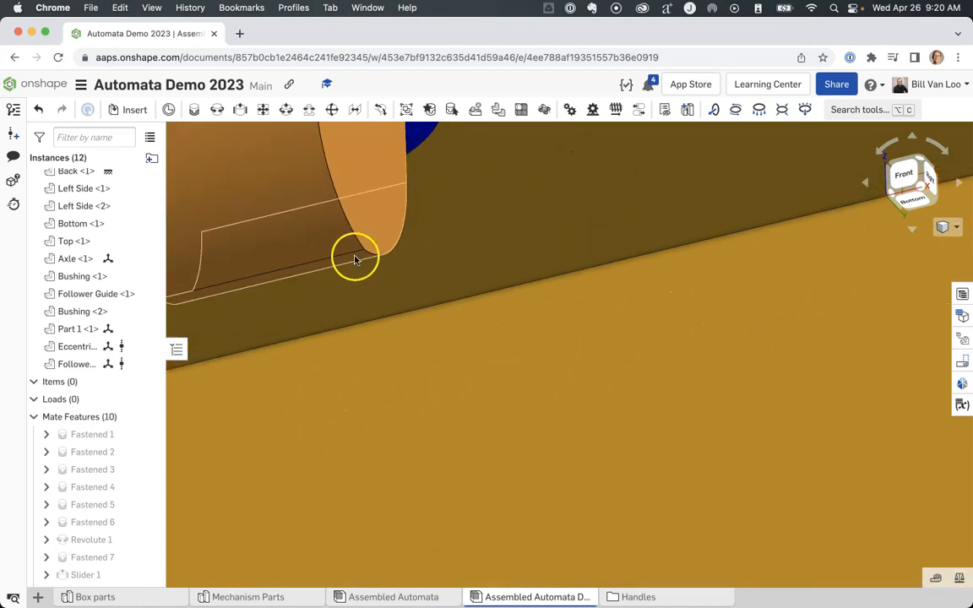
{"action": "scroll", "coordinate": [434, 182], "scroll_direction": "down", "scroll_amount": 5}
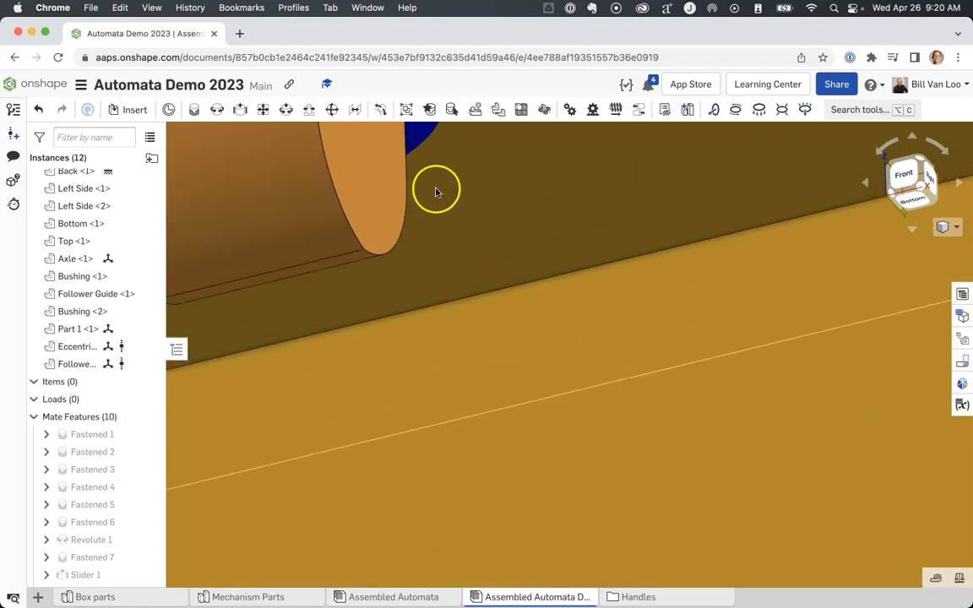
{"action": "scroll", "coordinate": [434, 167], "scroll_direction": "down", "scroll_amount": 5}
{"action": "left_click", "coordinate": [380, 110]}
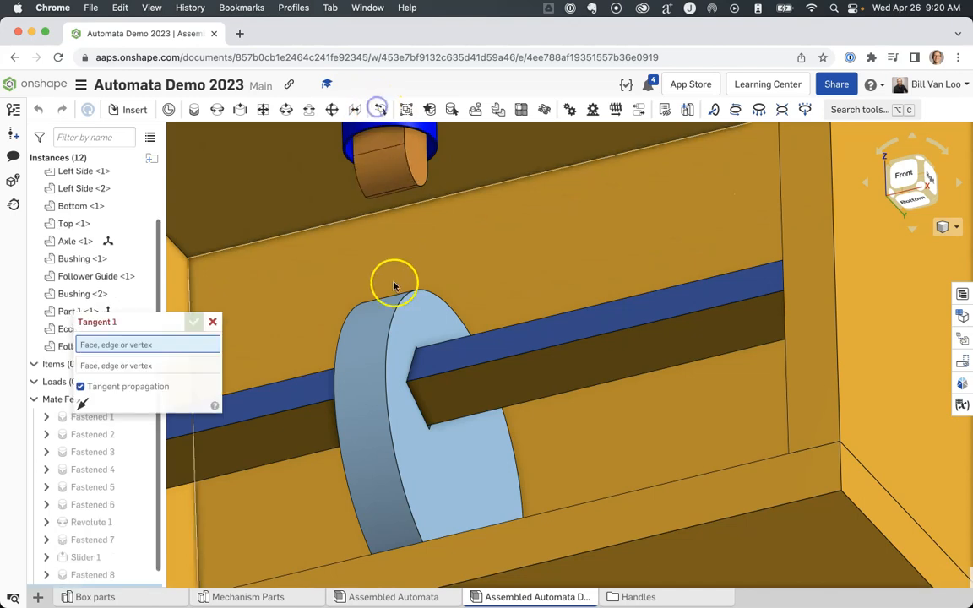
{"action": "left_click", "coordinate": [371, 346]}
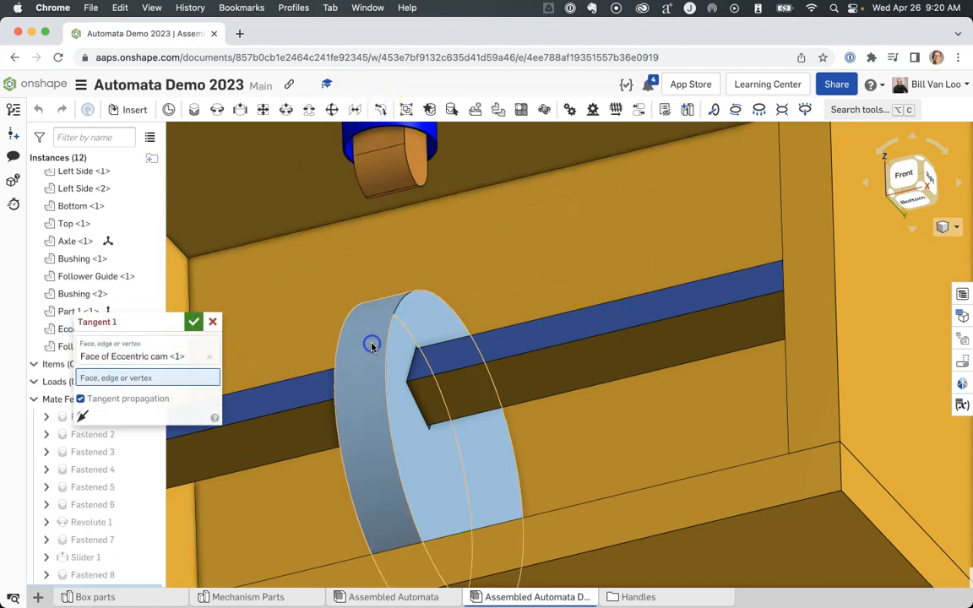
{"action": "left_click", "coordinate": [398, 188]}
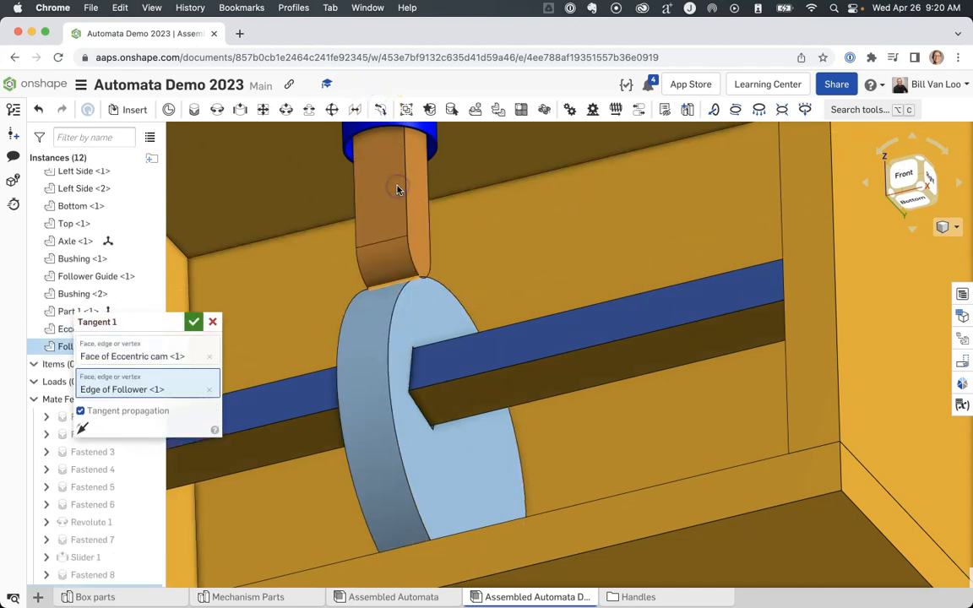
{"action": "left_click", "coordinate": [196, 322]}
Add a Fastened mate joining the inner face of the handle's lower square hole to the outer end of the axle.
{"action": "scroll", "coordinate": [620, 244], "scroll_direction": "down", "scroll_amount": 5}
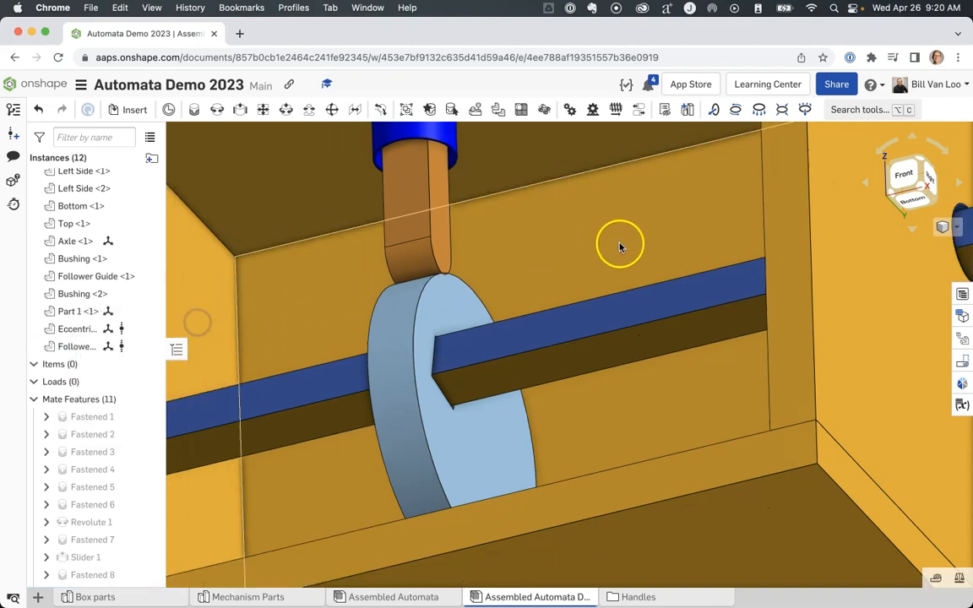
{"action": "right_click_drag", "start_coordinate": [749, 176], "coordinate": [739, 216]}
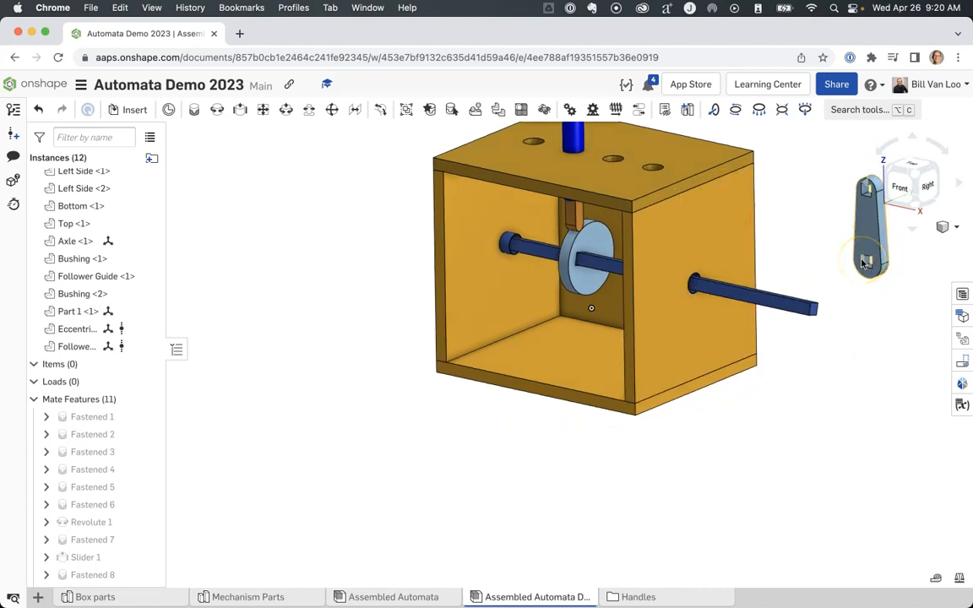
{"action": "left_click", "coordinate": [195, 111]}
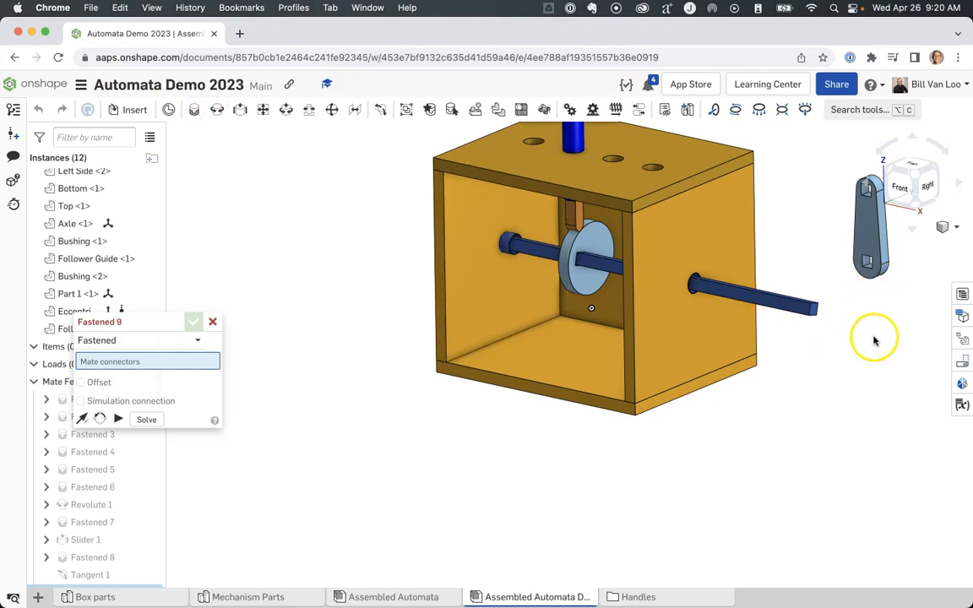
{"action": "scroll", "coordinate": [869, 261], "scroll_direction": "up", "scroll_amount": 10}
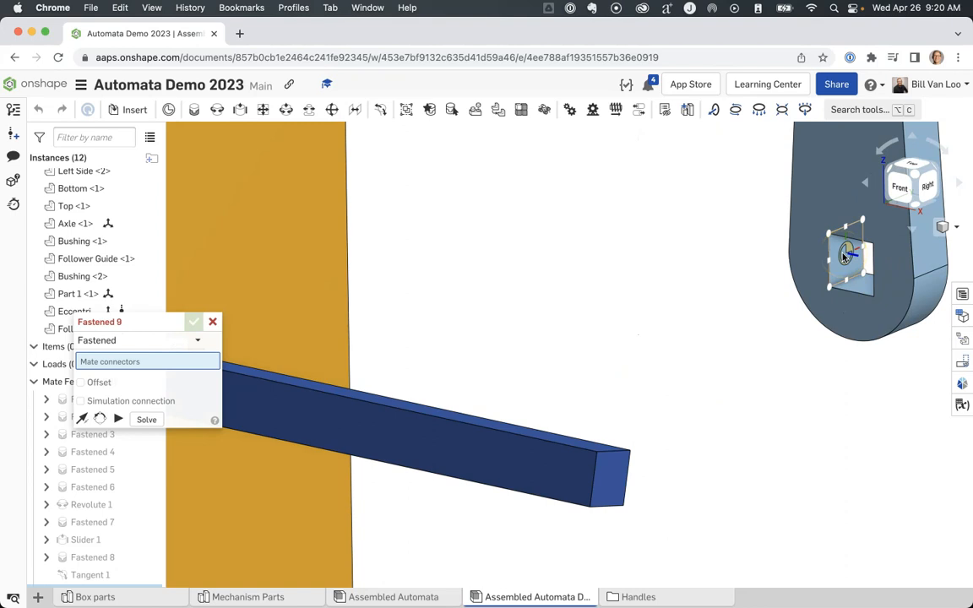
{"action": "left_click", "coordinate": [845, 256]}
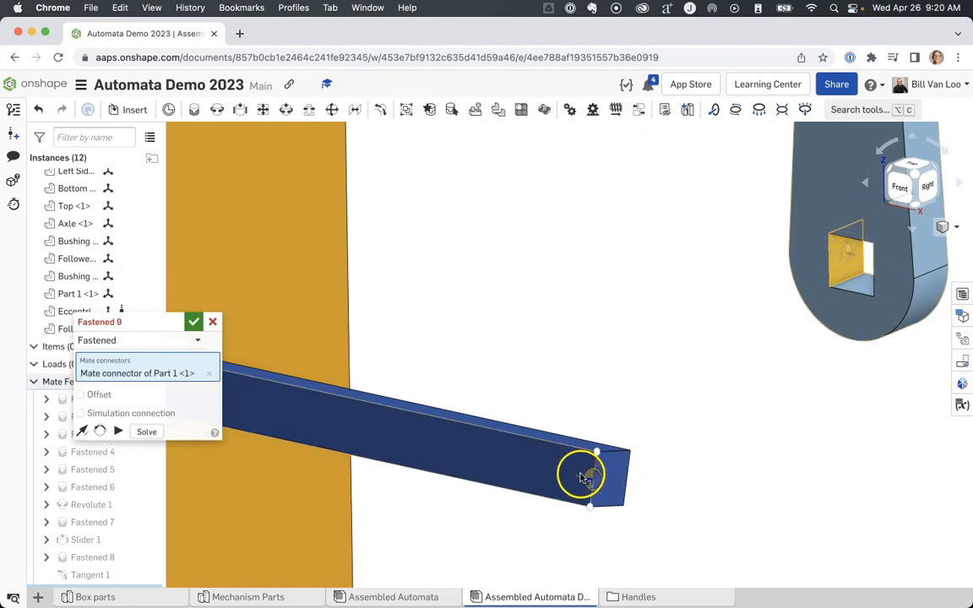
{"action": "left_click", "coordinate": [583, 479]}
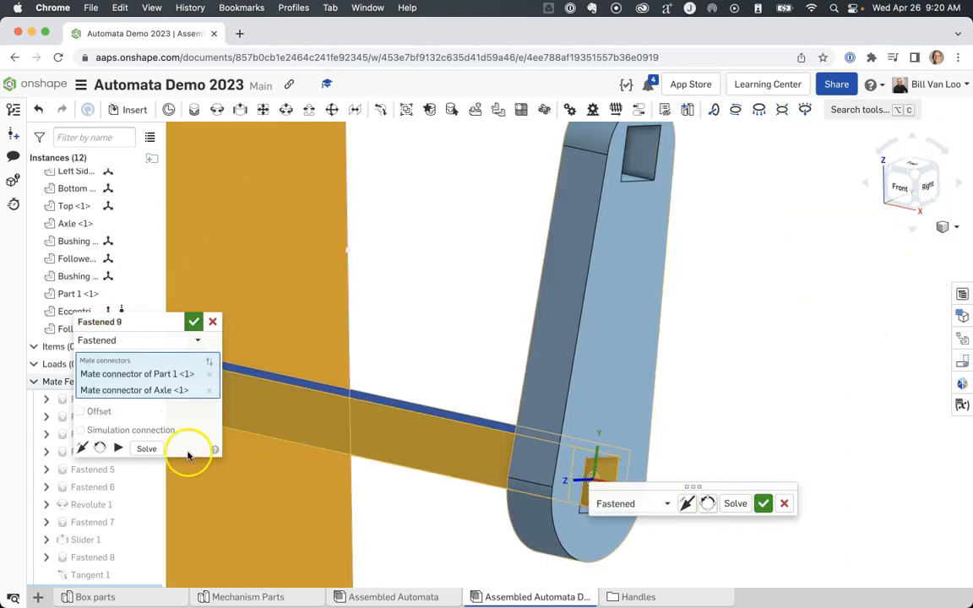
Enable the offset for the handle's Fastened mate, set its X distance to -0.2 in and accept the mate.
{"action": "left_click", "coordinate": [108, 413]}
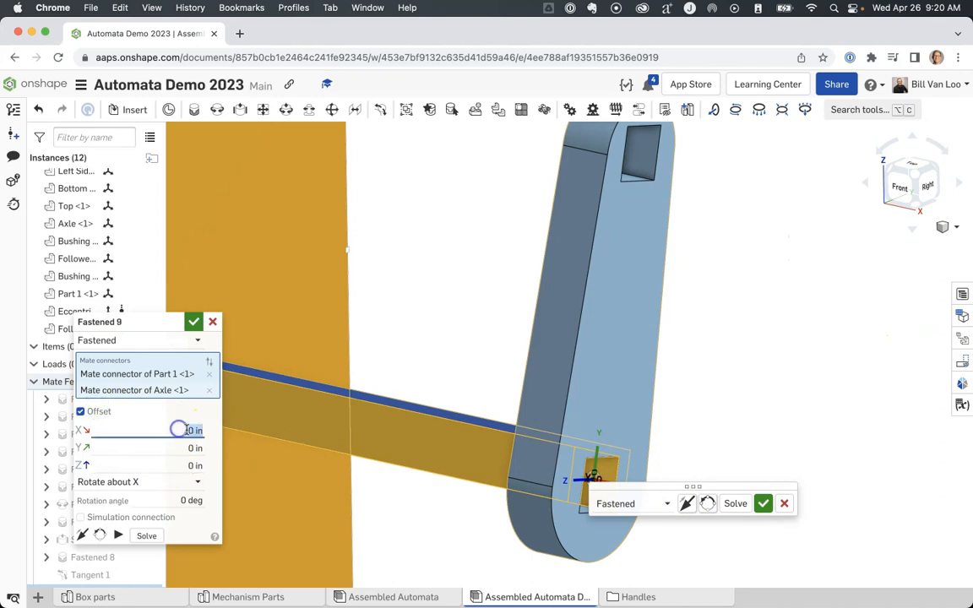
{"action": "key", "text": "BackSpace"}
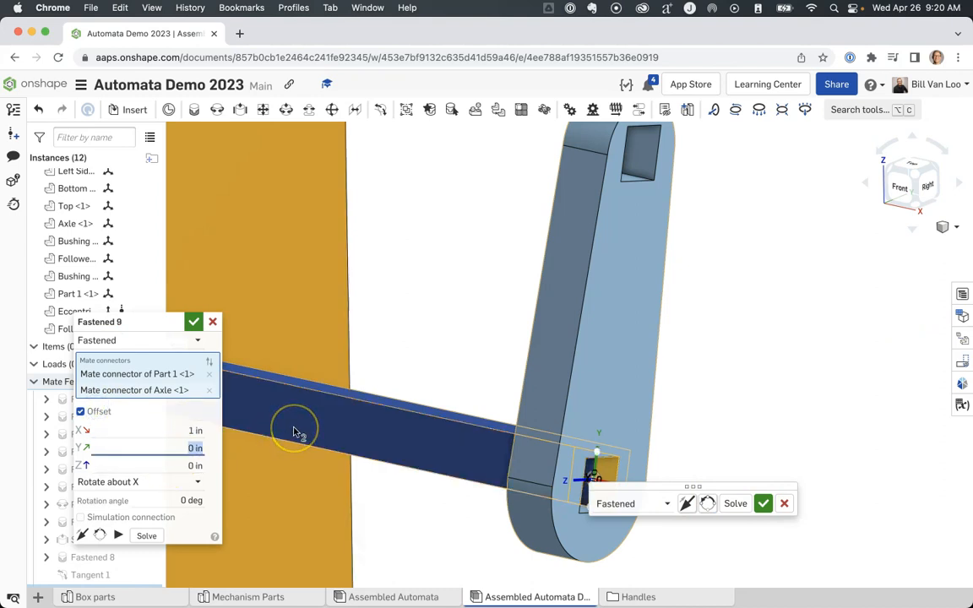
{"action": "left_click", "coordinate": [174, 430]}
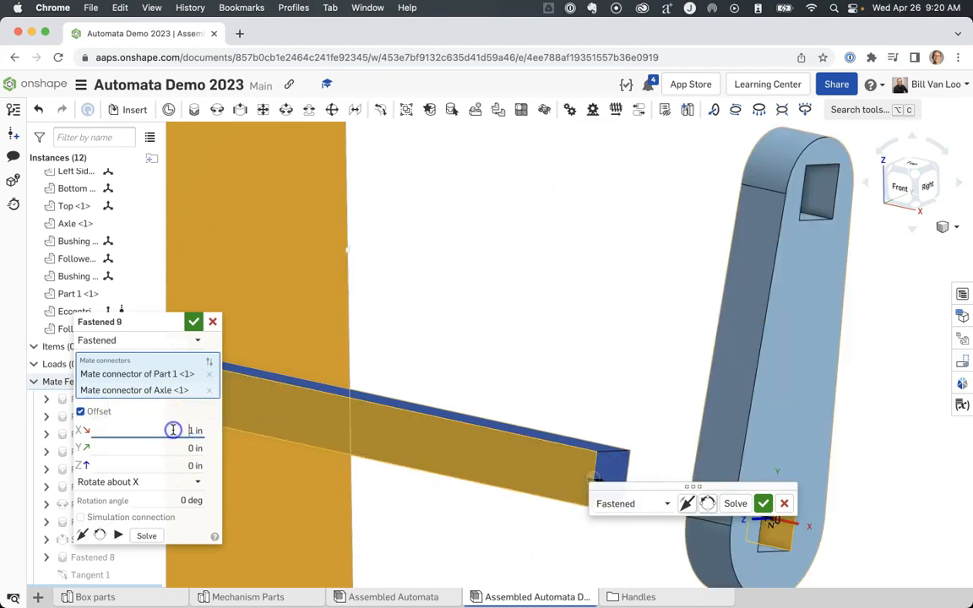
{"action": "type", "text": "-"}
{"action": "key", "text": "Tab"}
{"action": "left_click", "coordinate": [193, 431]}
{"action": "key", "text": "BackSpace"}
{"action": "type", "text": "0.2"}
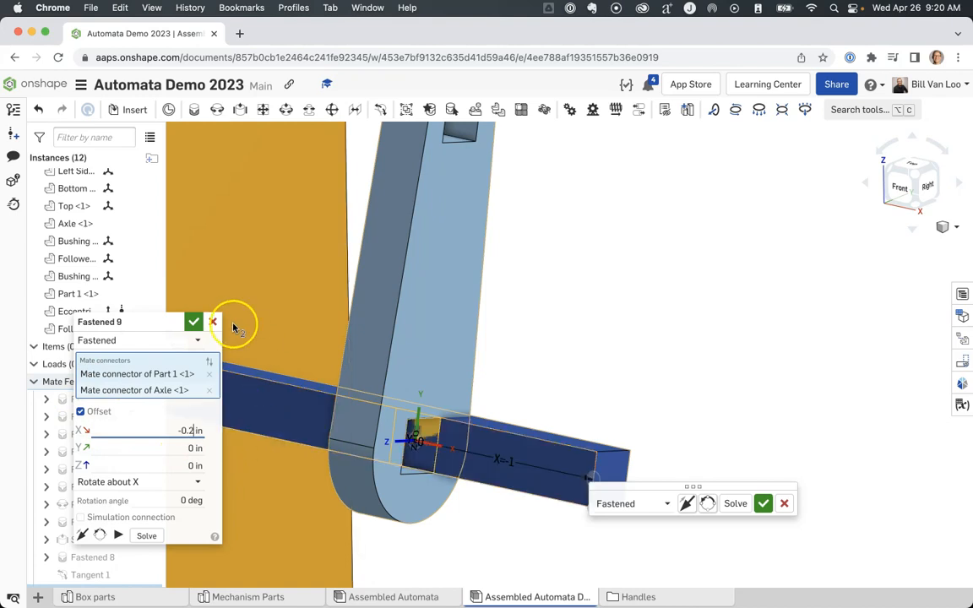
{"action": "left_click", "coordinate": [194, 322]}
Edit the handle's Fastened mate and flip its primary axis so the square hole fits over the axle.
{"action": "right_click_drag", "start_coordinate": [772, 353], "coordinate": [747, 347]}
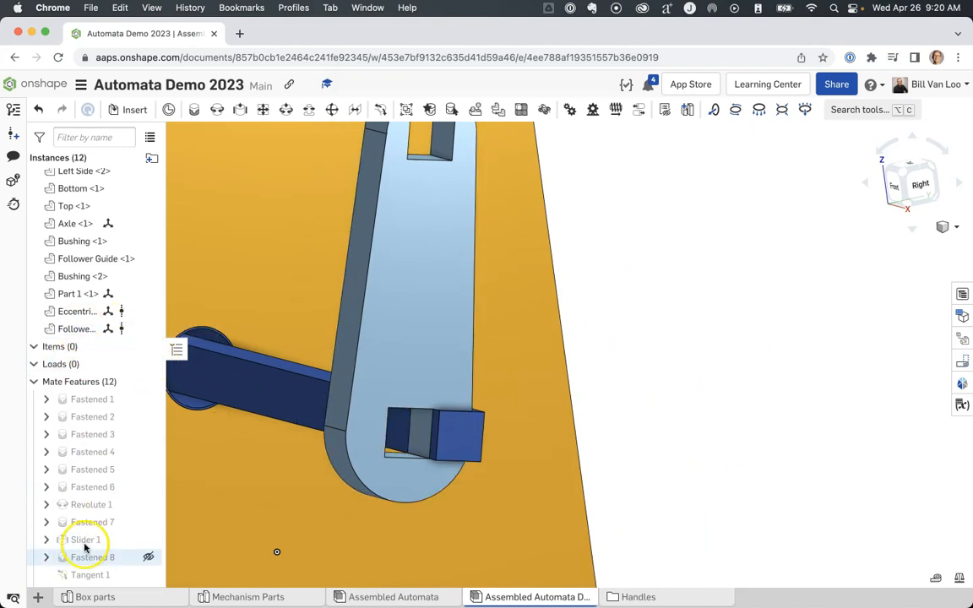
{"action": "scroll", "coordinate": [75, 575], "scroll_direction": "down", "scroll_amount": 1}
{"action": "right_click", "coordinate": [98, 575]}
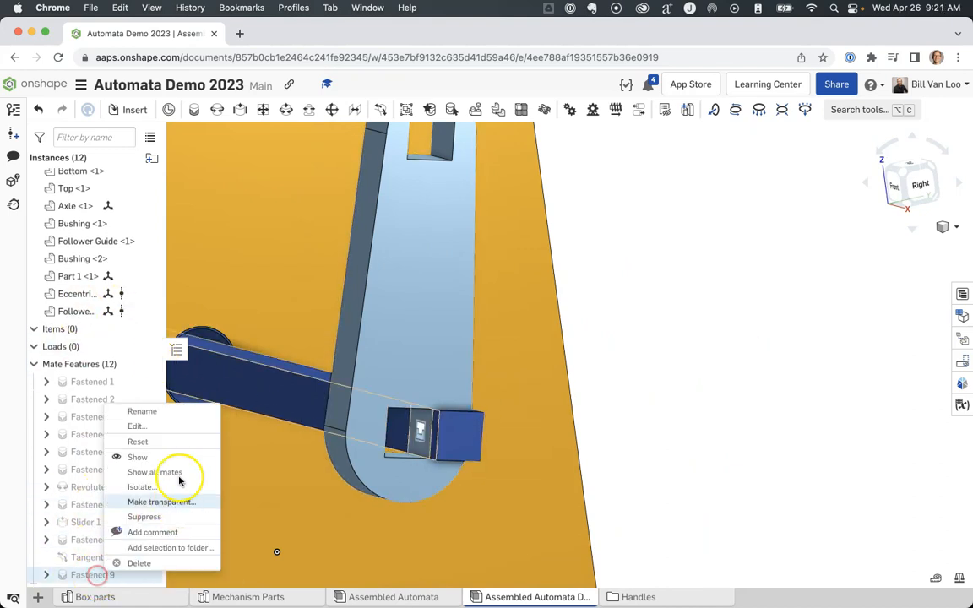
{"action": "left_click", "coordinate": [169, 427]}
{"action": "right_click_drag", "start_coordinate": [623, 381], "coordinate": [689, 390]}
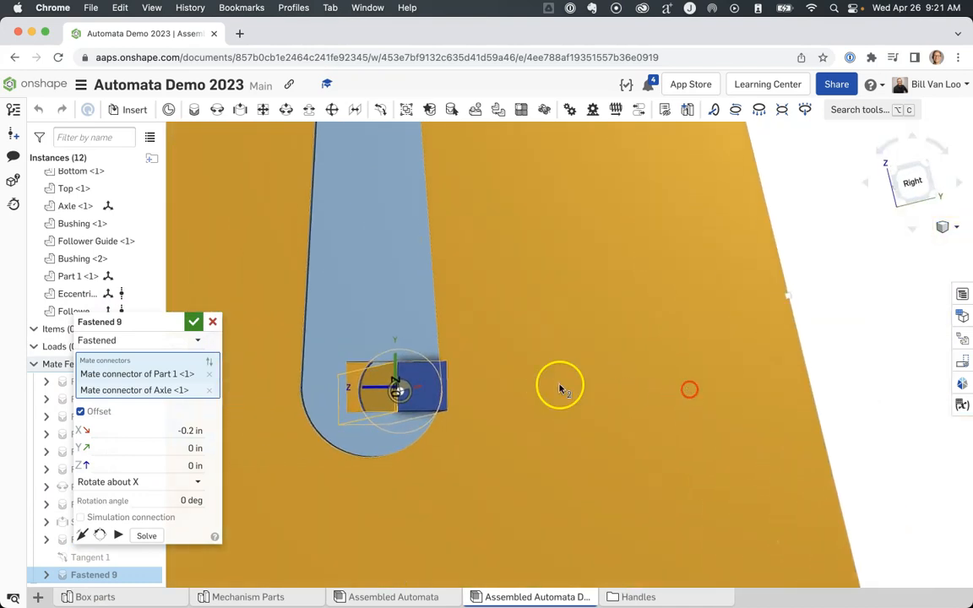
{"action": "left_click", "coordinate": [85, 536]}
{"action": "left_click", "coordinate": [193, 321]}
Turn the handle to check that the axle and eccentric cam rotate and drive the follower up and down.
{"action": "right_click_drag", "start_coordinate": [584, 342], "coordinate": [615, 341]}
{"action": "scroll", "coordinate": [657, 315], "scroll_direction": "down", "scroll_amount": 5}
{"action": "left_click_drag", "start_coordinate": [673, 377], "coordinate": [731, 365]}
{"action": "right_click_drag", "start_coordinate": [732, 365], "coordinate": [792, 327]}
{"action": "scroll", "coordinate": [788, 326], "scroll_direction": "up", "scroll_amount": 5}
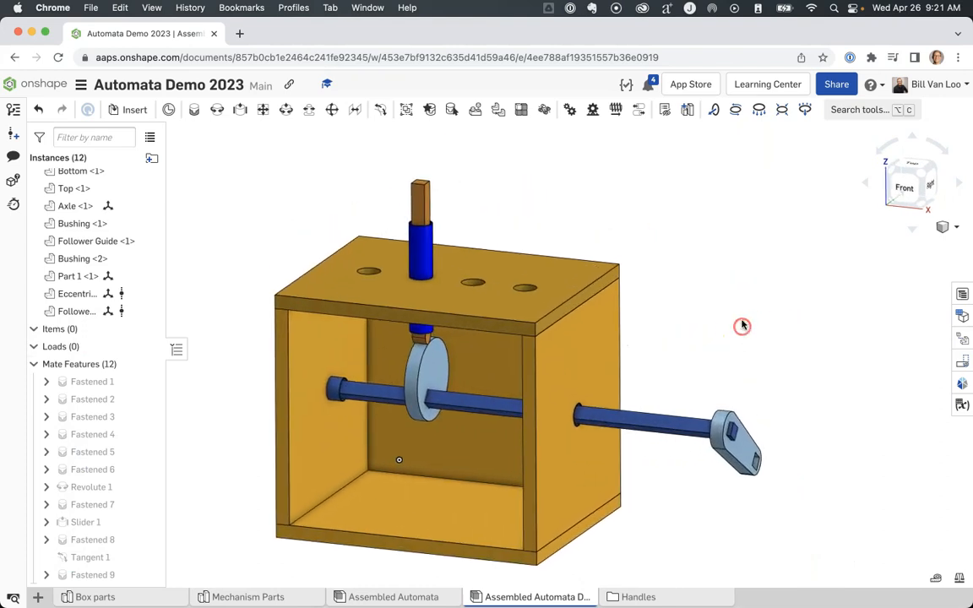
{"action": "scroll", "coordinate": [742, 327], "scroll_direction": "up", "scroll_amount": 2}
{"action": "left_click_drag", "start_coordinate": [744, 456], "coordinate": [715, 384]}
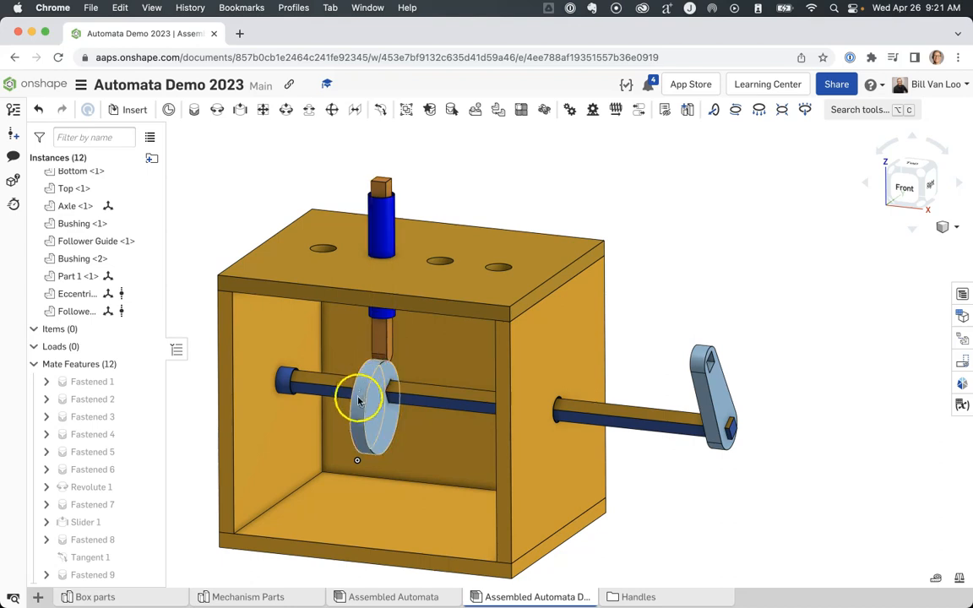
{"action": "left_click_drag", "start_coordinate": [720, 383], "coordinate": [641, 459]}
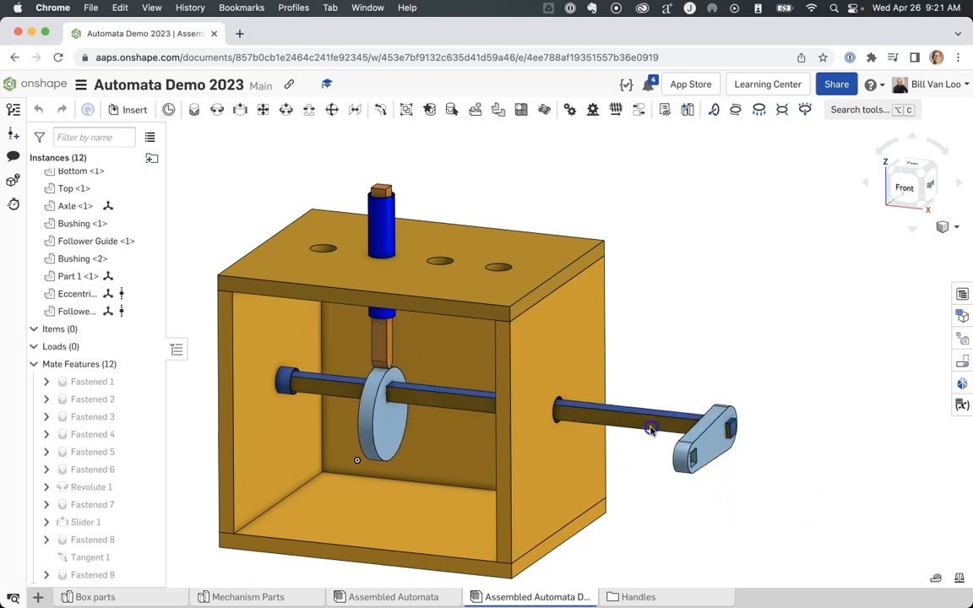
Examine the mechanism from the front, and turn the handle again while viewing it from an angle.
{"action": "left_click", "coordinate": [906, 190]}
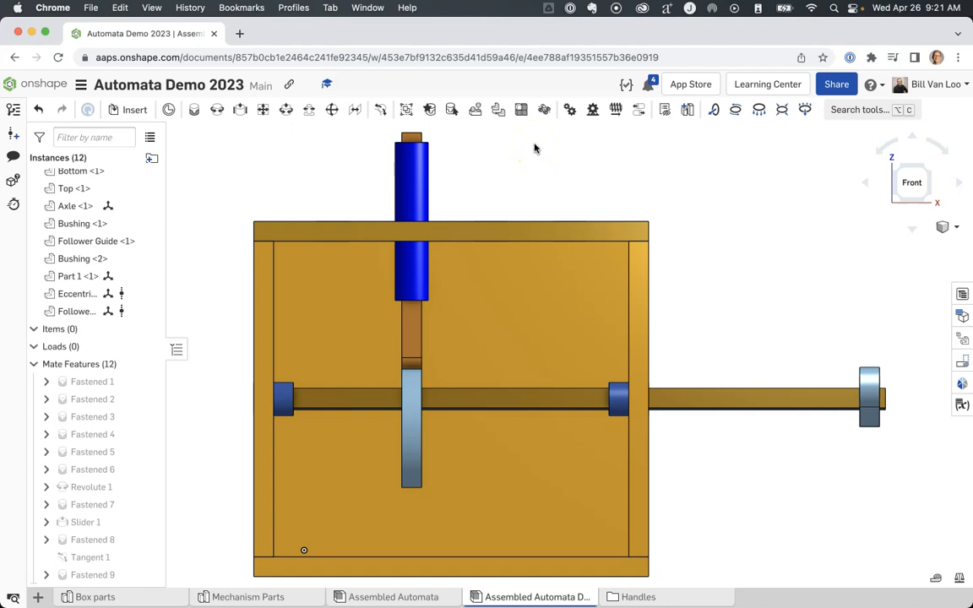
{"action": "right_click_drag", "start_coordinate": [784, 261], "coordinate": [804, 376]}
{"action": "left_click_drag", "start_coordinate": [817, 441], "coordinate": [874, 470]}
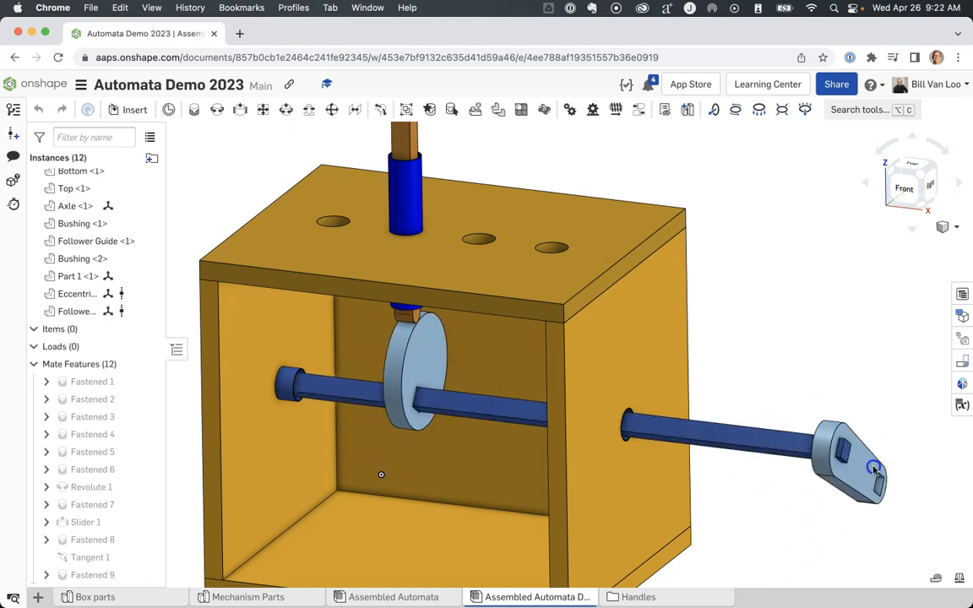
{"action": "scroll", "coordinate": [809, 348], "scroll_direction": "down", "scroll_amount": 1}
Switch to Fusion 360 and turn the handle of the Automata Prototype, examining how its cam and follower move.
{"action": "key", "text": "super+Tab"}
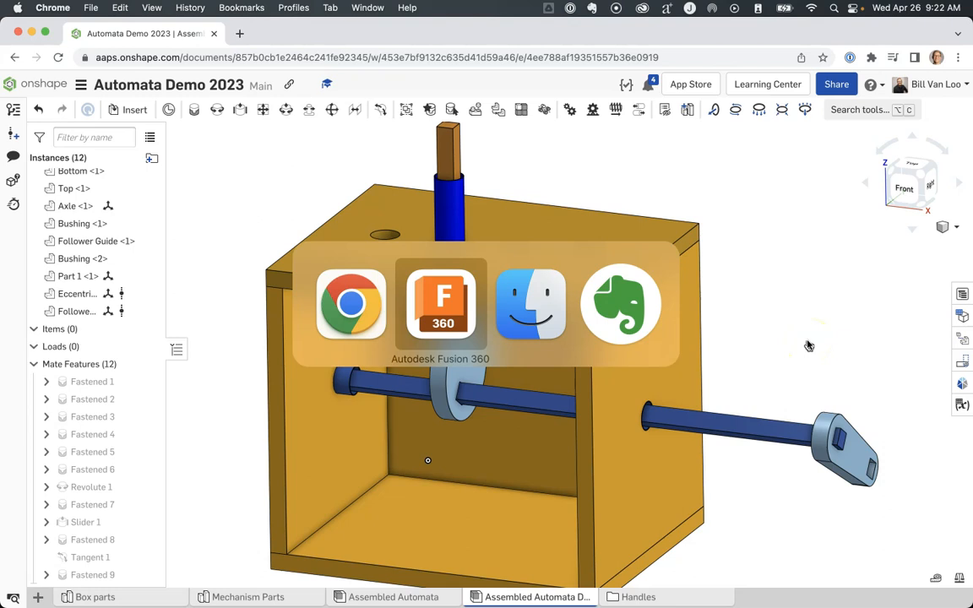
{"action": "middle_click_drag", "start_coordinate": [783, 290], "coordinate": [778, 304], "text": "shift"}
{"action": "middle_click_drag", "start_coordinate": [702, 275], "coordinate": [755, 307]}
{"action": "scroll", "coordinate": [723, 338], "scroll_direction": "up", "scroll_amount": 3}
{"action": "left_click", "coordinate": [902, 131]}
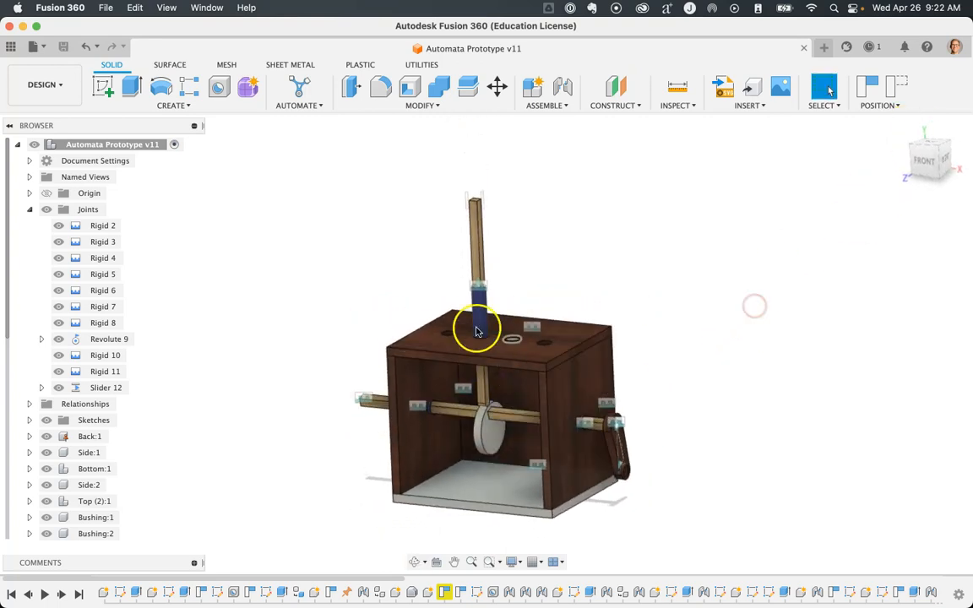
{"action": "scroll", "coordinate": [737, 352], "scroll_direction": "up", "scroll_amount": 2}
{"action": "middle_click_drag", "start_coordinate": [689, 346], "coordinate": [802, 304]}
{"action": "middle_click_drag", "start_coordinate": [782, 345], "coordinate": [772, 359]}
{"action": "left_click_drag", "start_coordinate": [695, 483], "coordinate": [771, 245]}
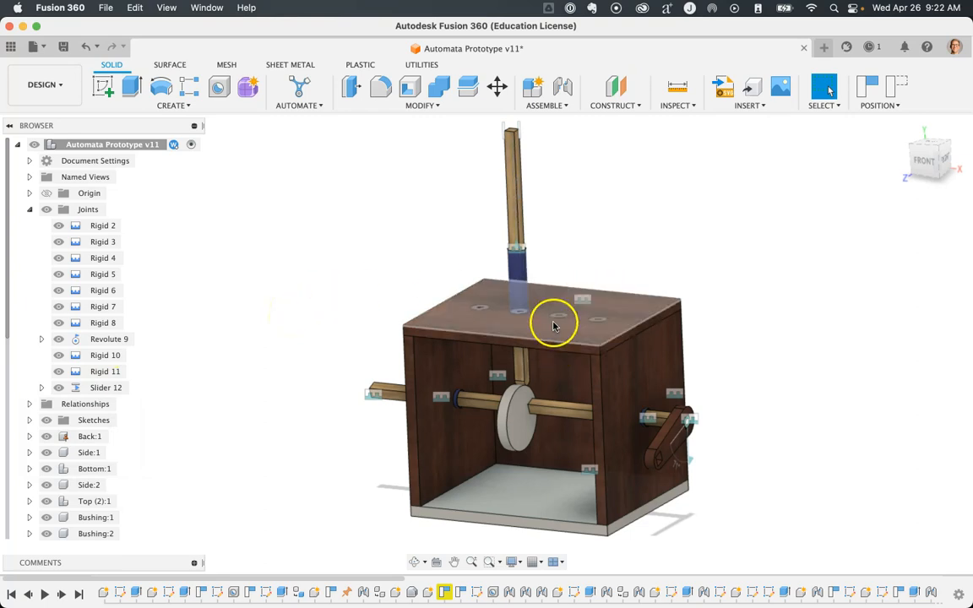
{"action": "scroll", "coordinate": [518, 414], "scroll_direction": "up", "scroll_amount": 5}
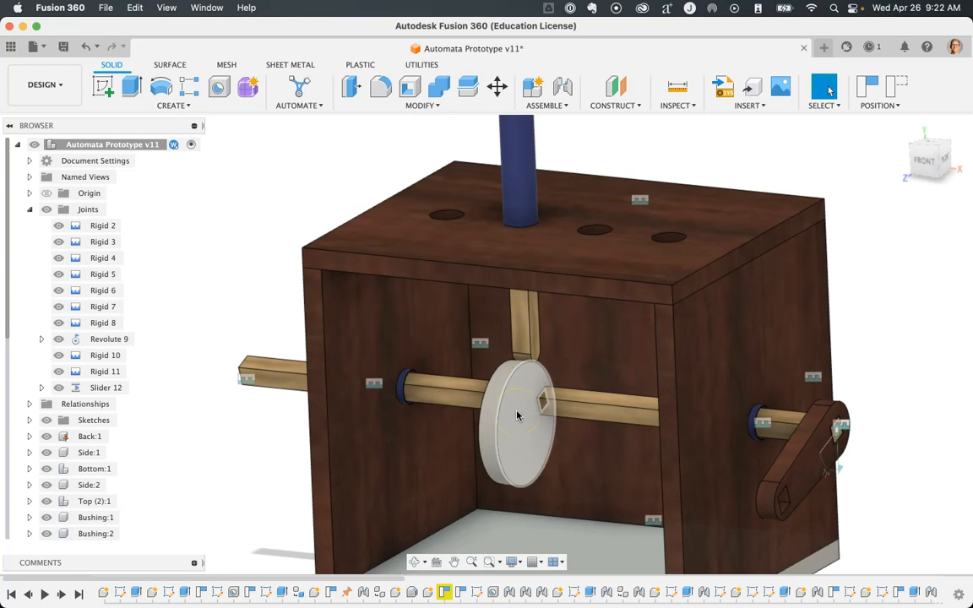
{"action": "left_click_drag", "start_coordinate": [489, 394], "coordinate": [502, 381]}
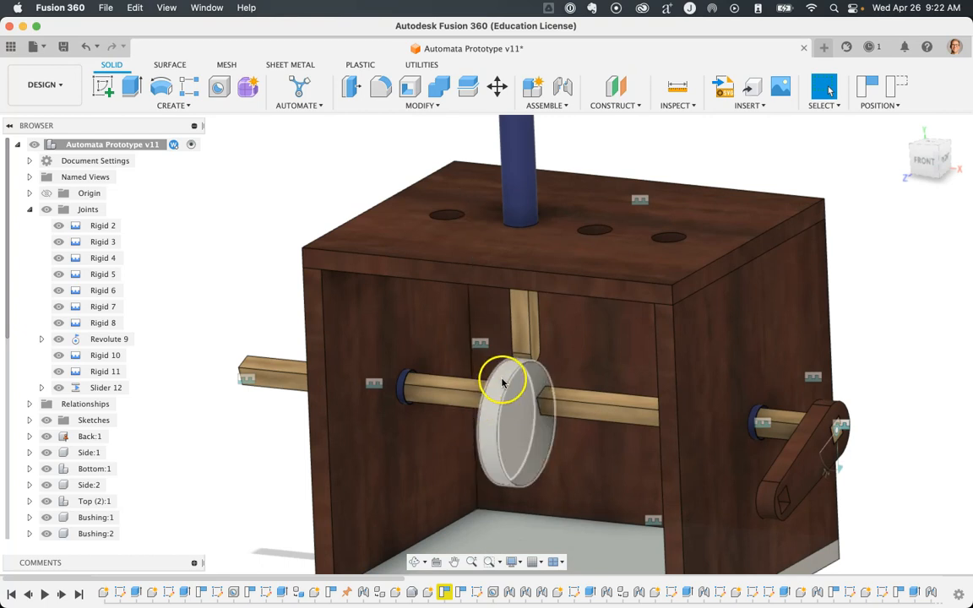